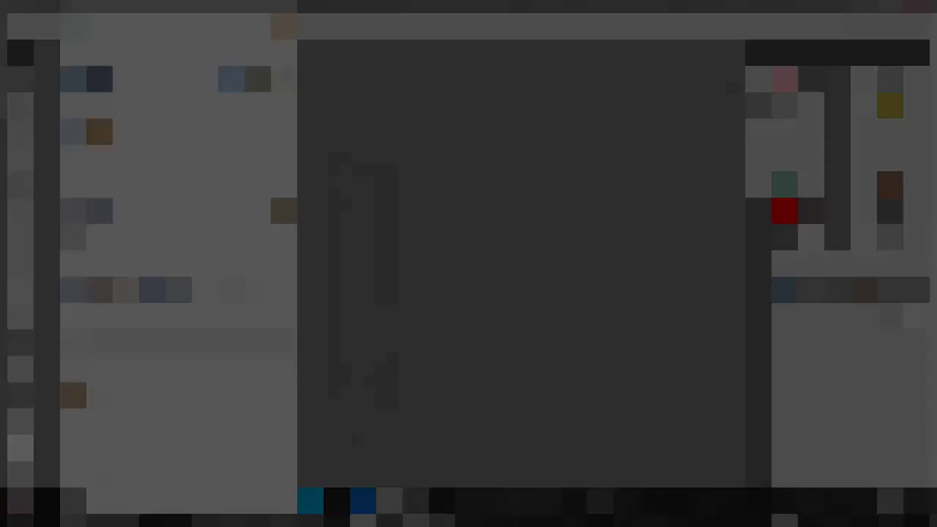
Create a new document and drag a first radial gradient across it
key("Return")
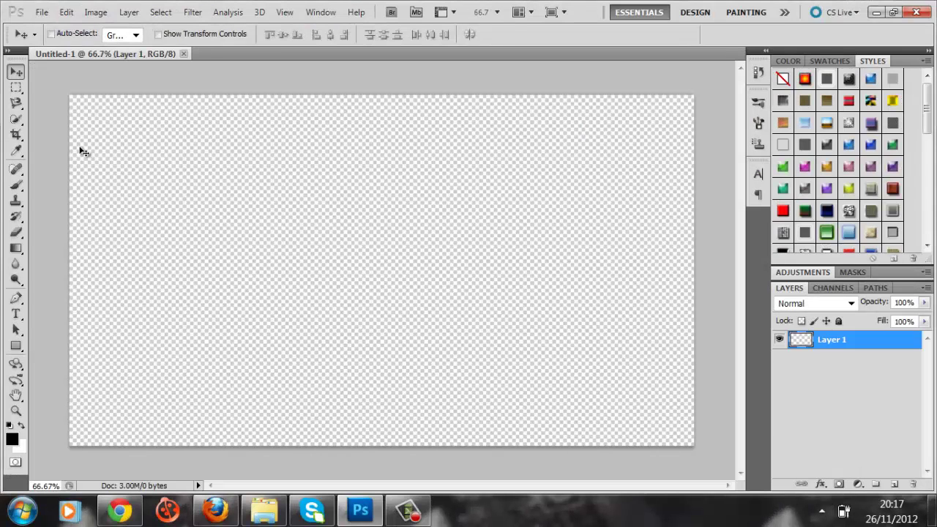
key("g")
left_click_drag(405, 264, 236, 184)
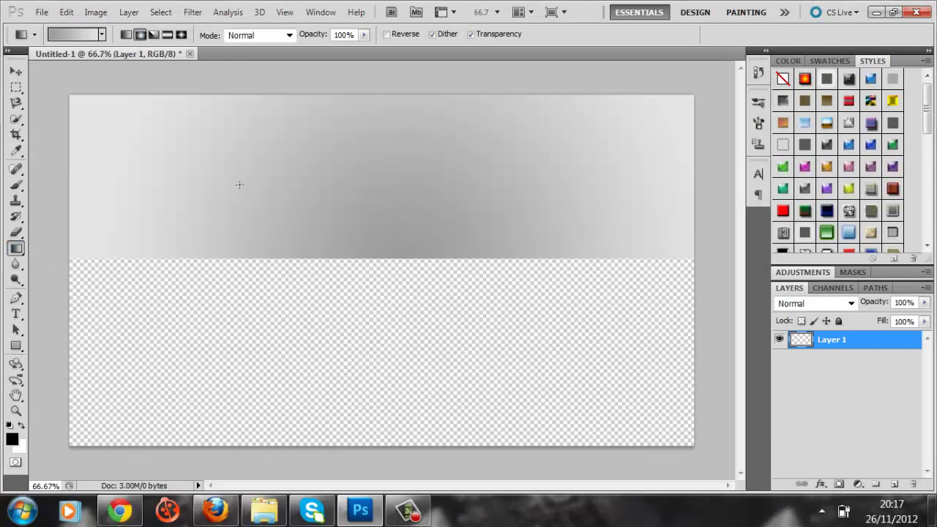
Set the gradient's colour stops to light grey in the Gradient Editor
left_click(90, 35)
left_click(778, 349)
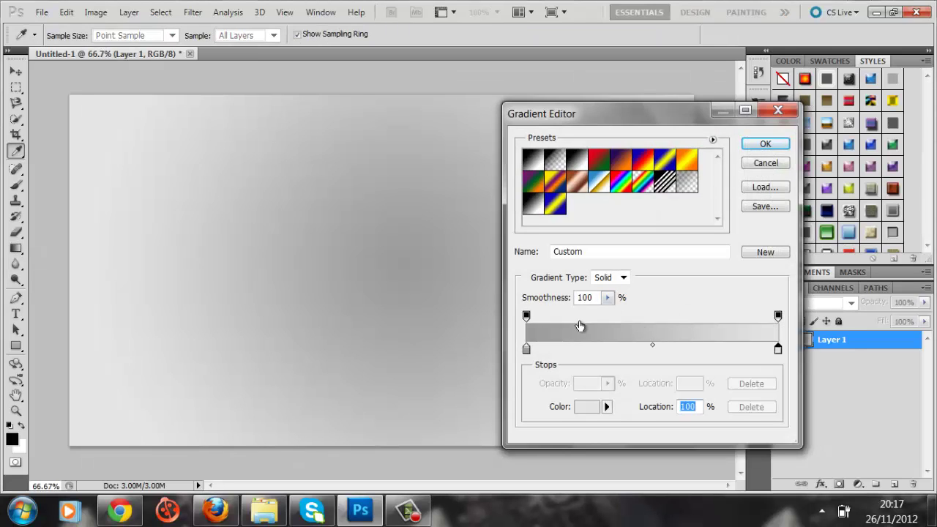
left_click(526, 349)
double_click(526, 349)
left_click(488, 167)
left_click(803, 130)
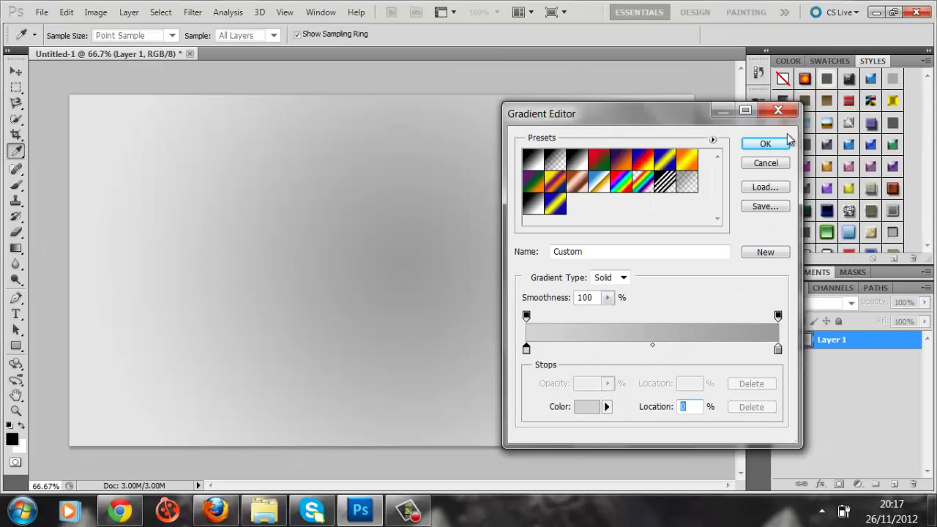
left_click(773, 142)
Redraw the grey radial gradient from the canvas centre so it is lighter in the middle
left_click_drag(408, 259, 218, 161)
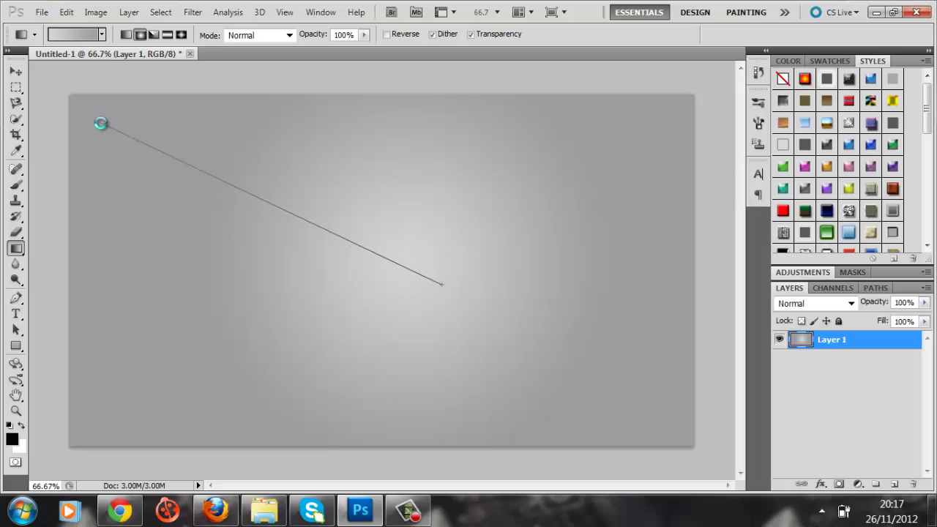
left_click_drag(442, 285, 100, 125)
left_click(16, 346)
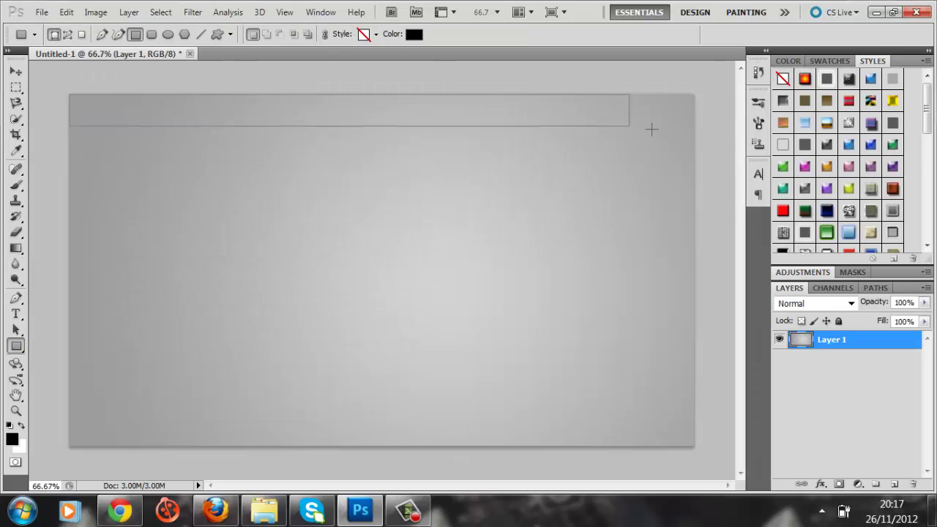
Draw a black rectangle bar across the top of the canvas and align it to the left edge
left_click_drag(66, 125, 716, 119)
key("v")
left_click_drag(153, 102, 134, 104)
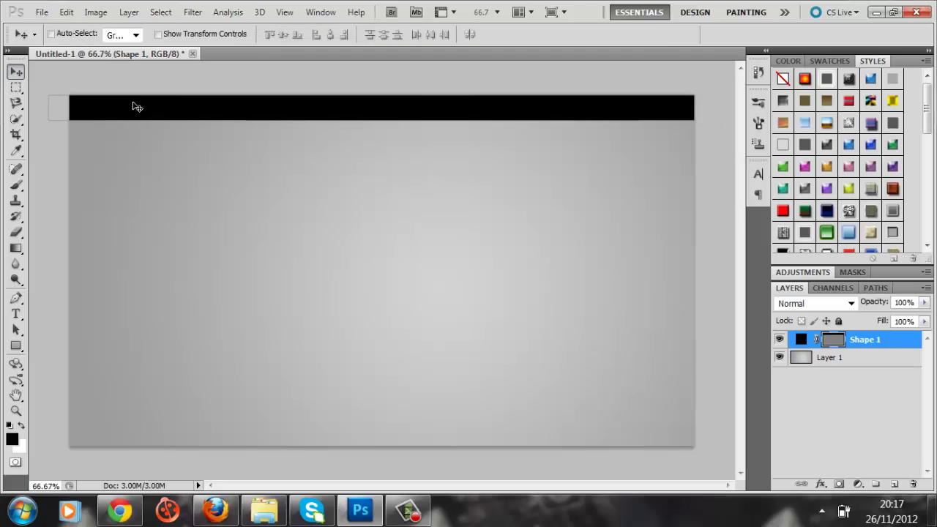
Paste a Chrome window screenshot and delete its white page area
left_click(120, 510)
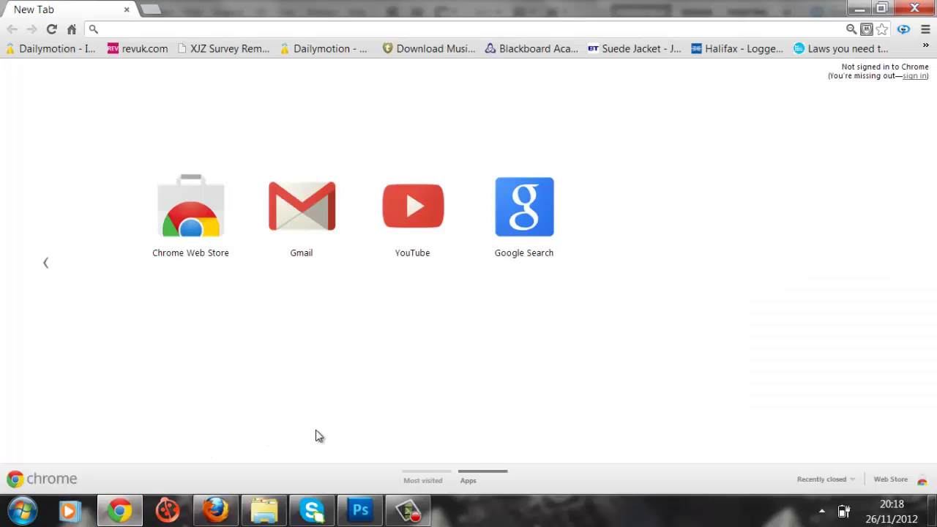
left_click(360, 511)
key("ctrl+v")
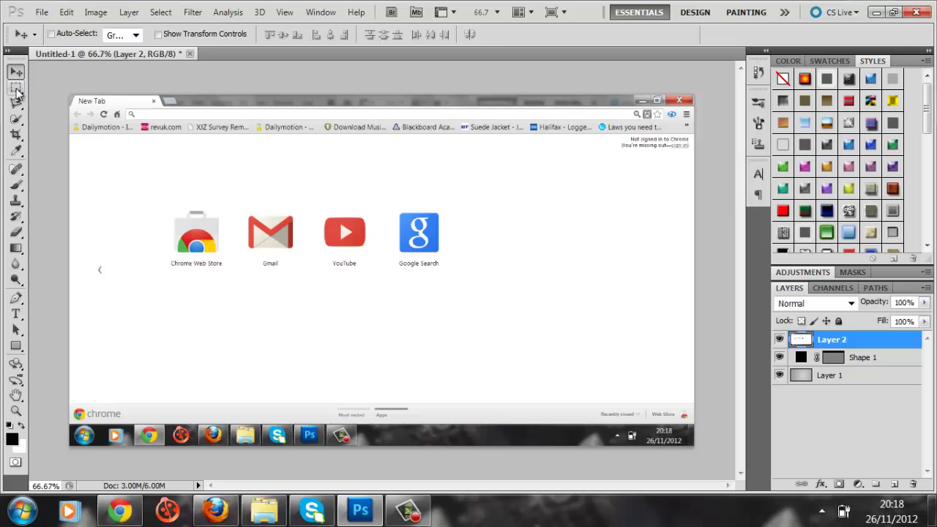
left_click(16, 89)
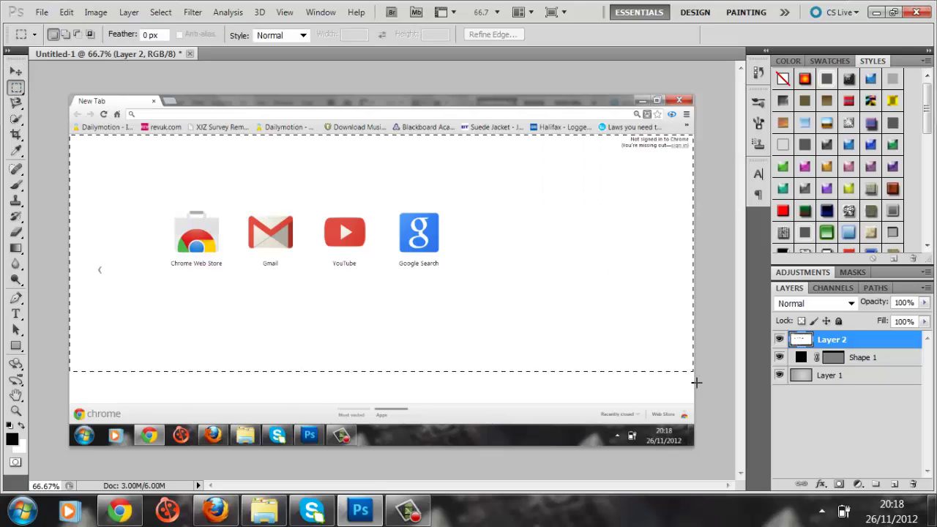
left_click_drag(266, 205, 696, 425)
key("Delete")
key("Delete")
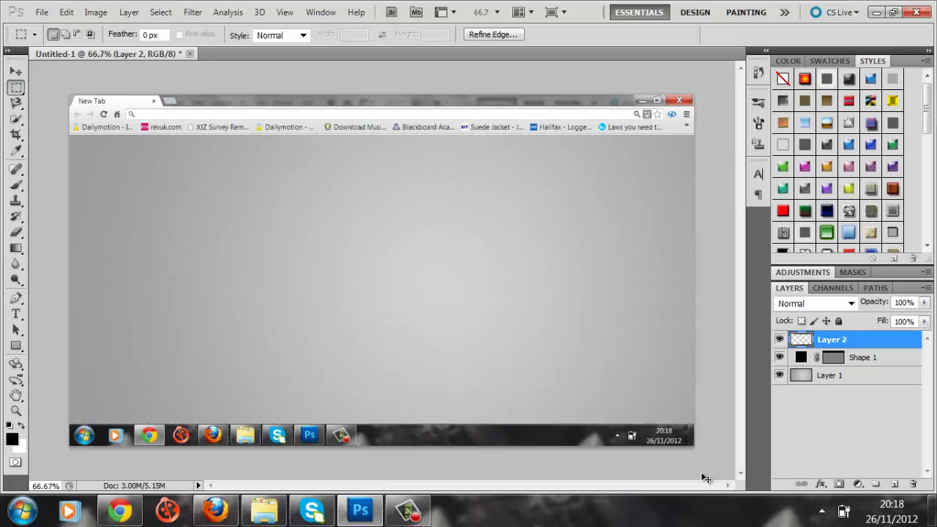
key("ctrl+d")
Move the black Shape 1 bar just below the bookmarks bar
key("v")
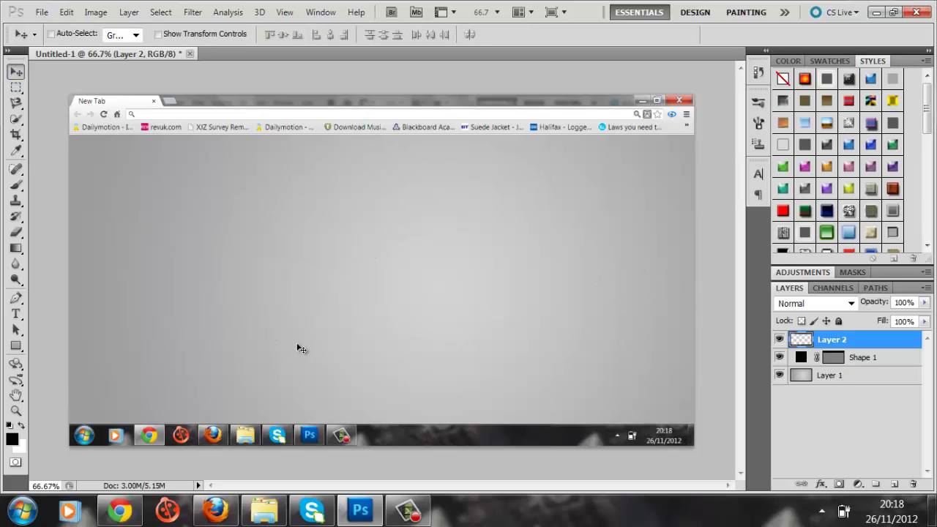
left_click(865, 358)
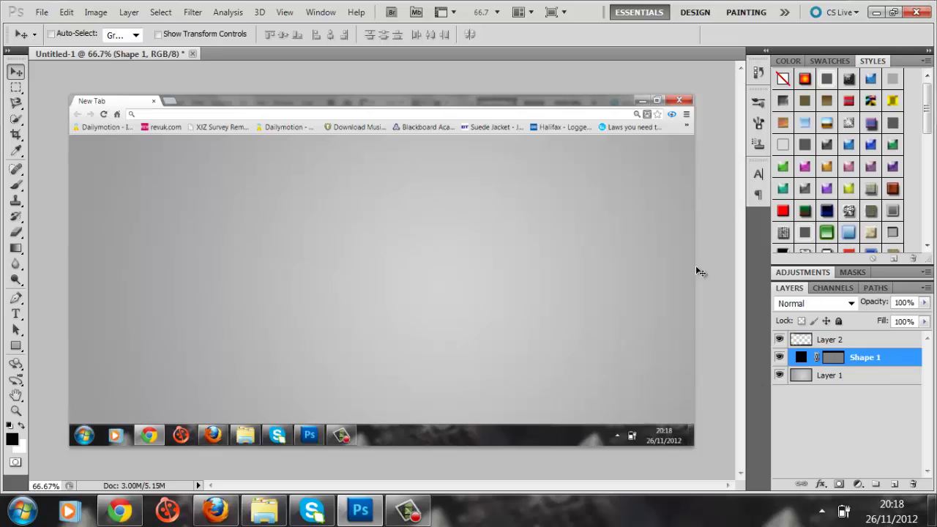
left_click_drag(527, 174, 529, 206)
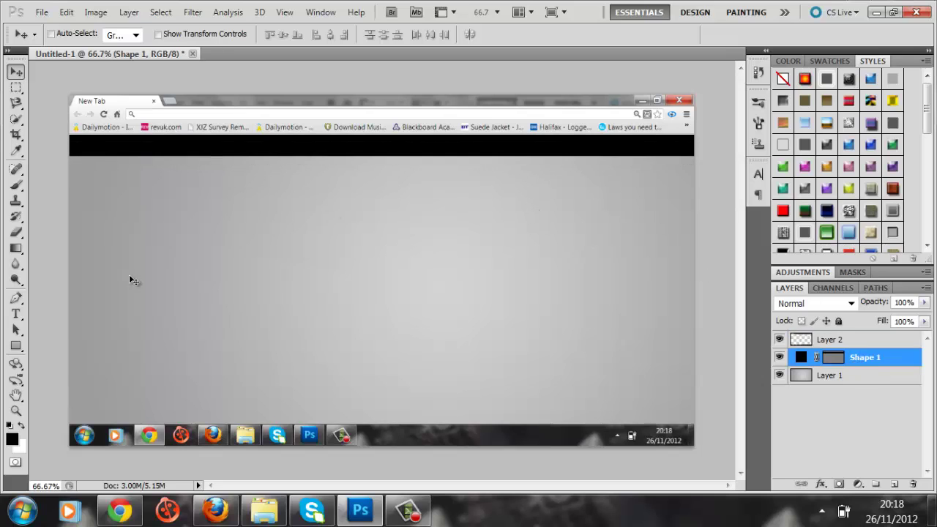
Add a 24 pt grey 'Home' label on the black bar
key("t")
left_click(77, 148)
left_click(310, 34)
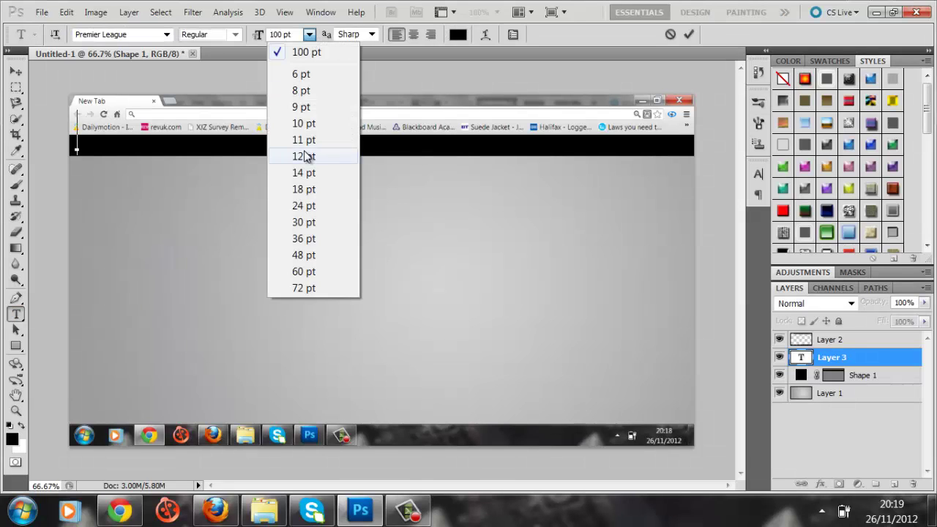
left_click(303, 189)
left_click(310, 35)
left_click(304, 206)
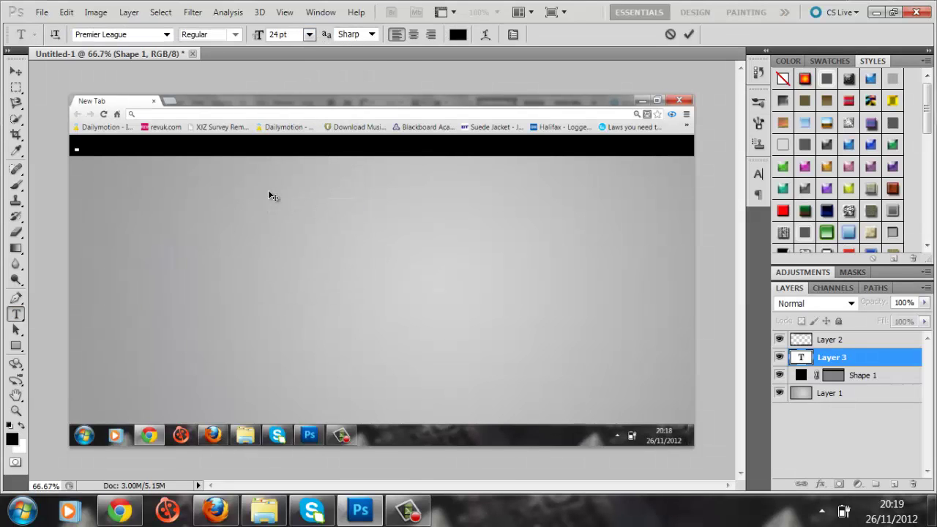
type("Home")
left_click(457, 34)
left_click_drag(491, 257, 488, 241)
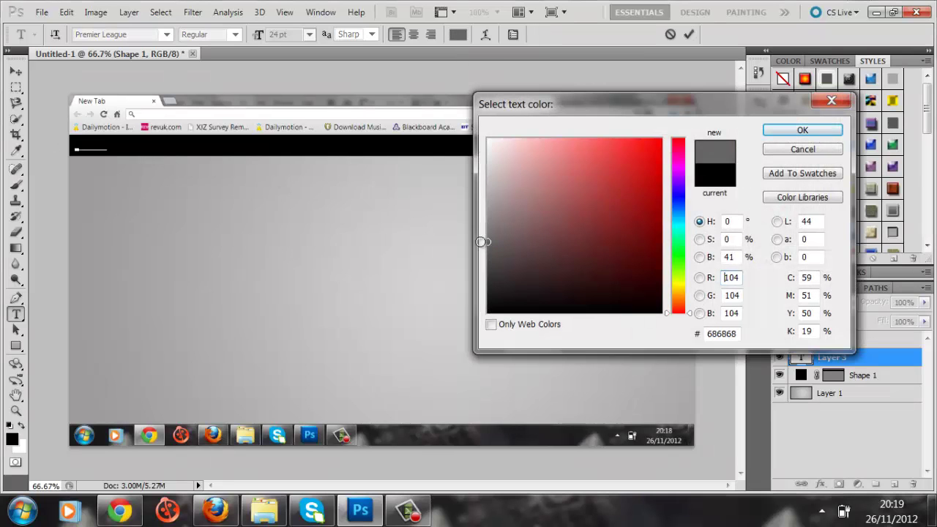
left_click(773, 135)
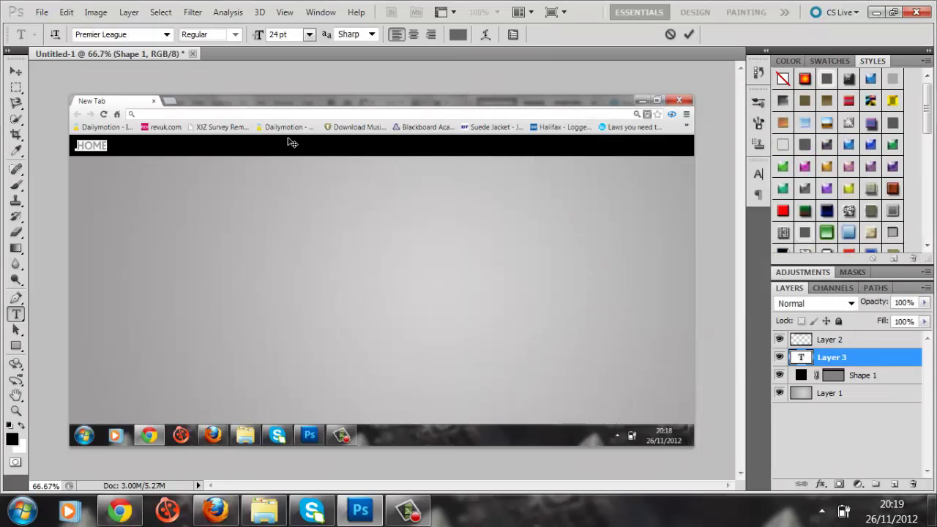
Set the label's font to BankGothic Lt BT
left_click(167, 34)
scroll(251, 189, "up", 10)
scroll(250, 189, "up", 10)
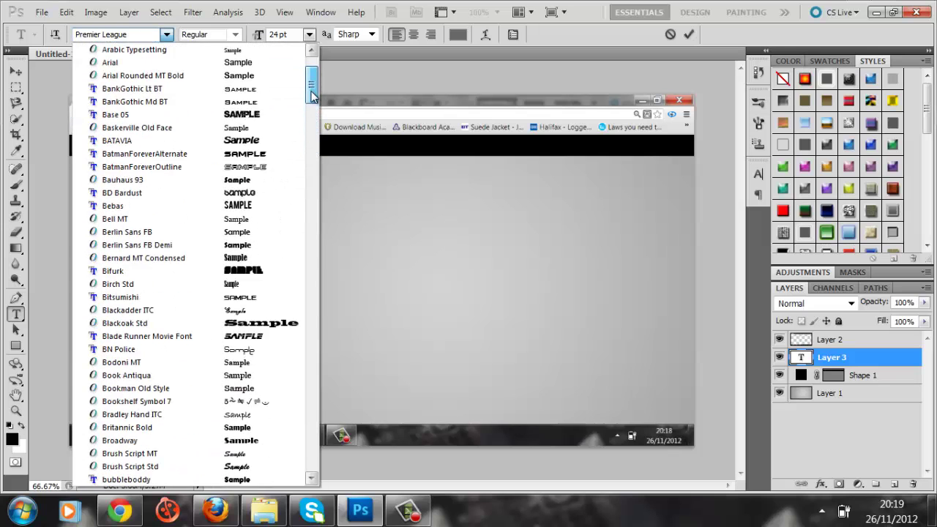
scroll(250, 189, "up", 5)
left_click(250, 182)
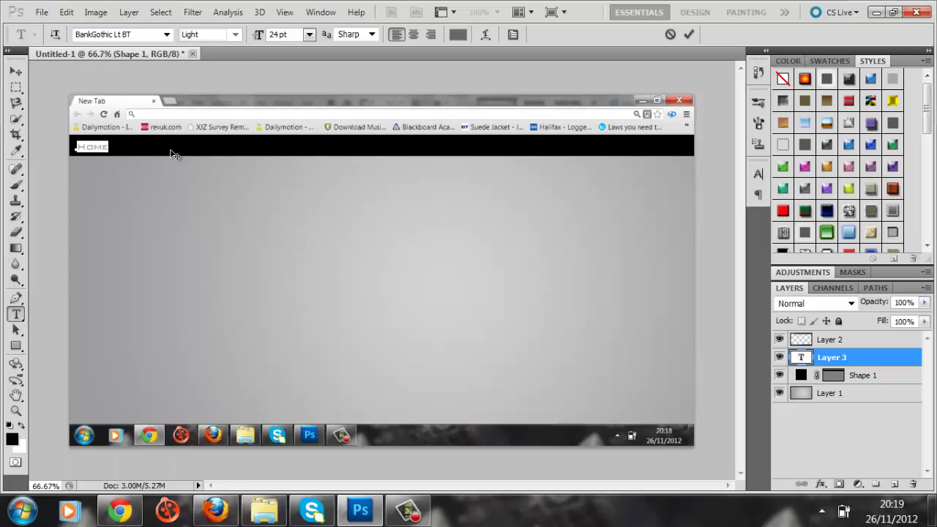
Recolour the HOME text to a lighter grey
left_click_drag(136, 151, 58, 143)
left_click(457, 35)
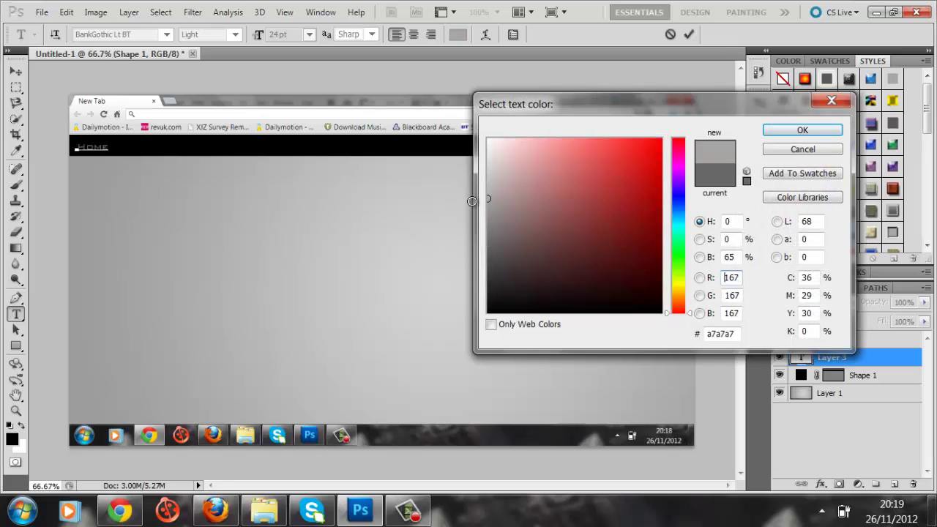
left_click(487, 223)
left_click(802, 130)
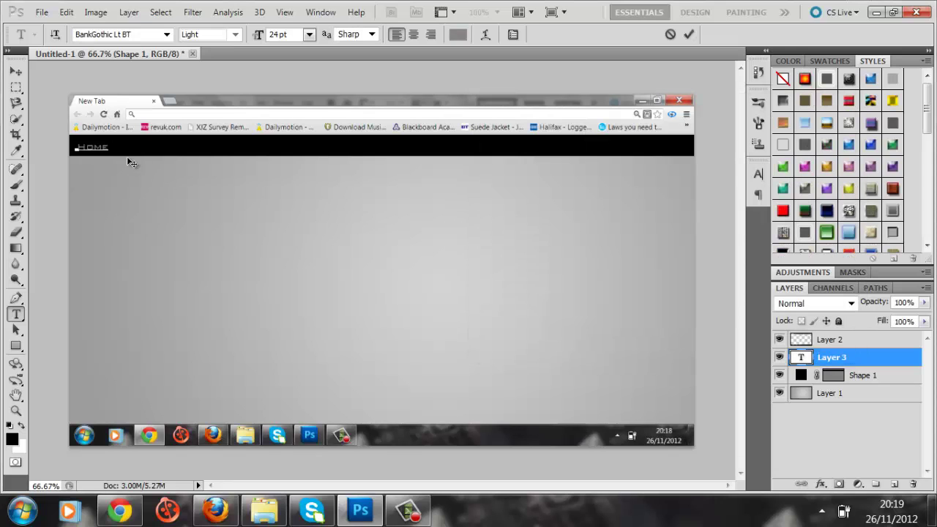
double_click(90, 144)
left_click(458, 35)
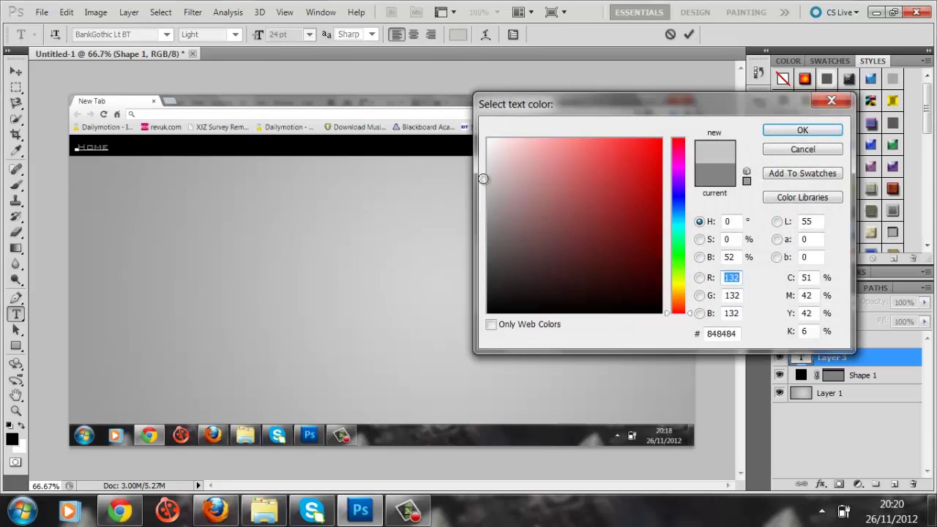
left_click(486, 178)
left_click(802, 130)
left_click(109, 147)
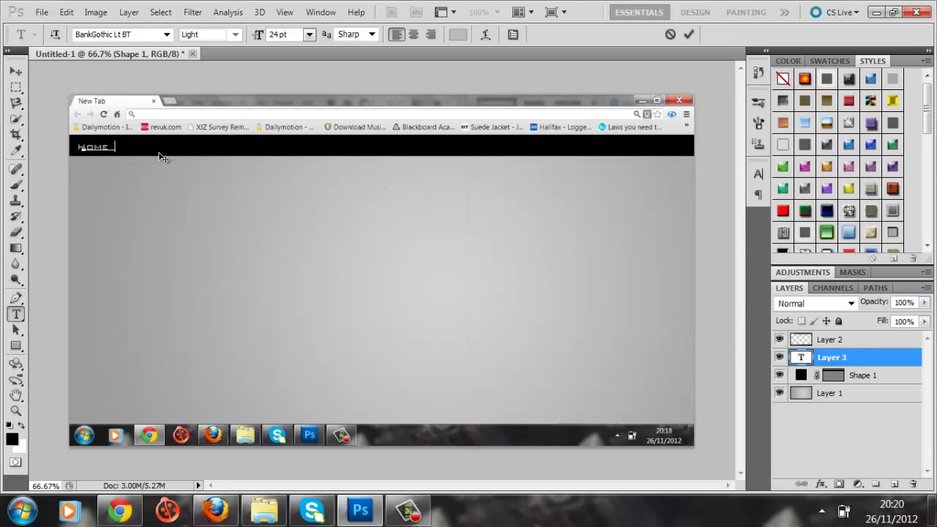
Nudge Home slightly right and add the Portfolio label after it
left_click_drag(162, 157, 170, 158)
left_click(883, 357)
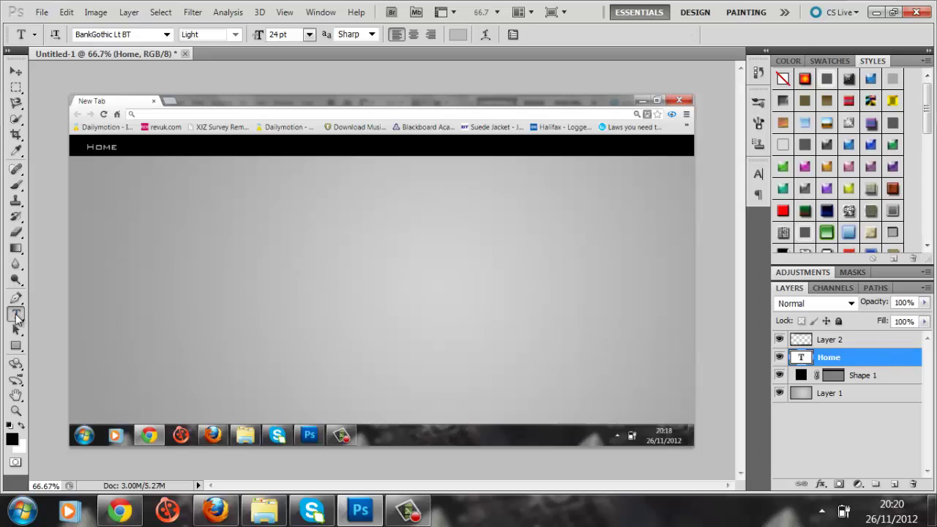
left_click(152, 147)
type("PORTFOLIO")
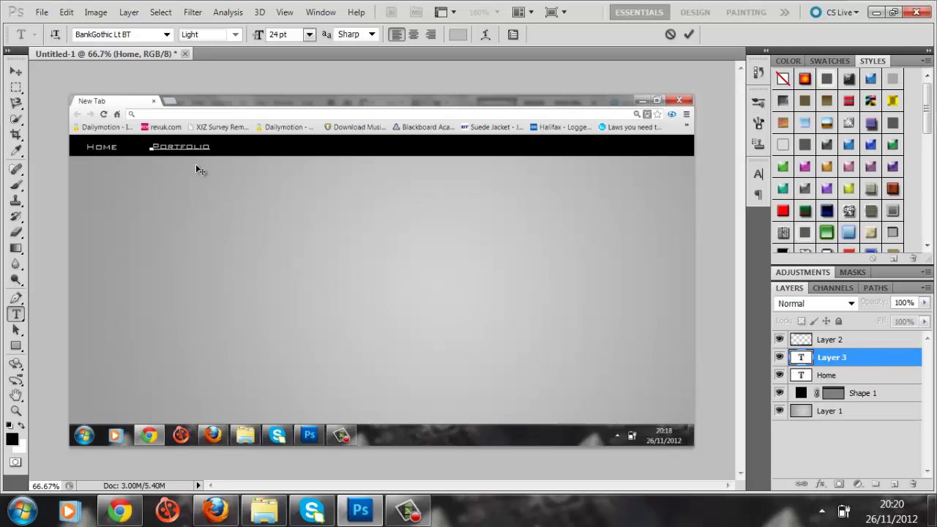
left_click(846, 360)
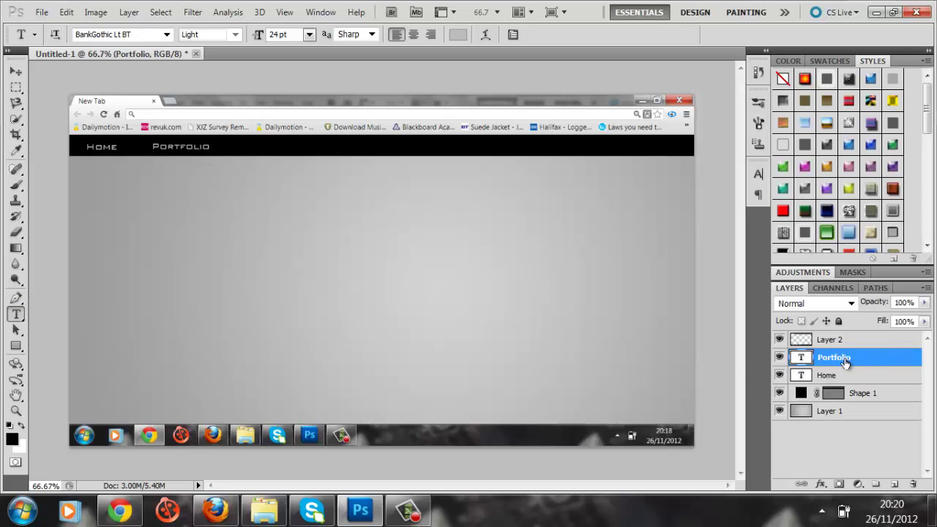
Add the 'About Us' label, retyping it after a misspelling
left_click(233, 146)
type("C")
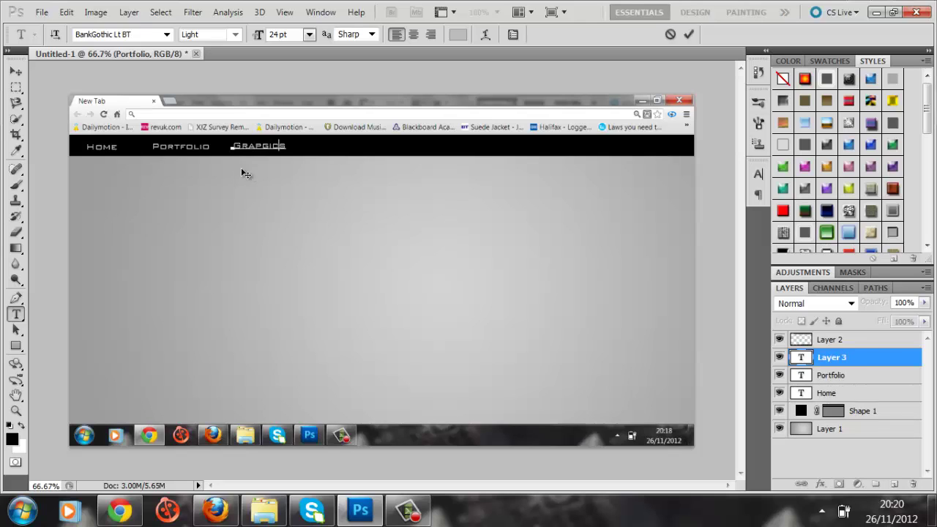
key("ctrl+a")
key("BackSpace")
type("About U")
key("ctrl+Return")
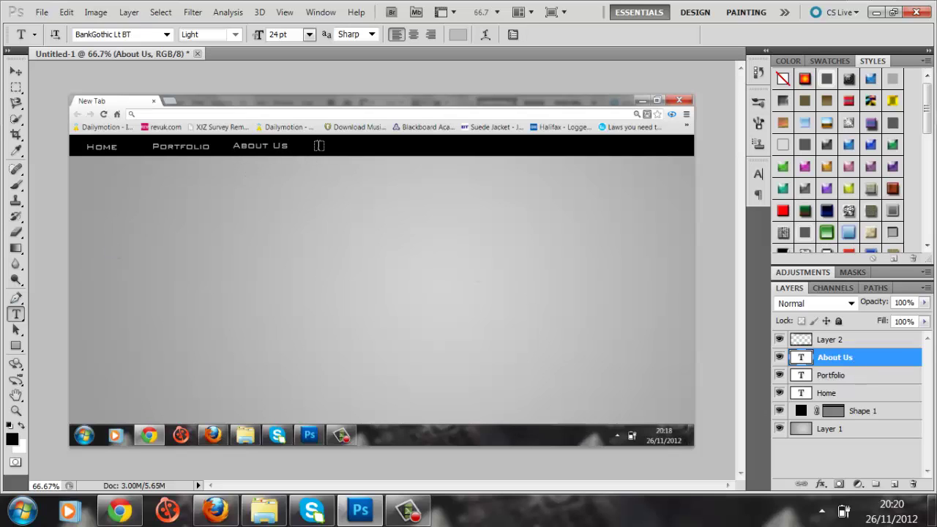
Add the 'Contact Us' and 'Our Network' labels along the bar
left_click(332, 147)
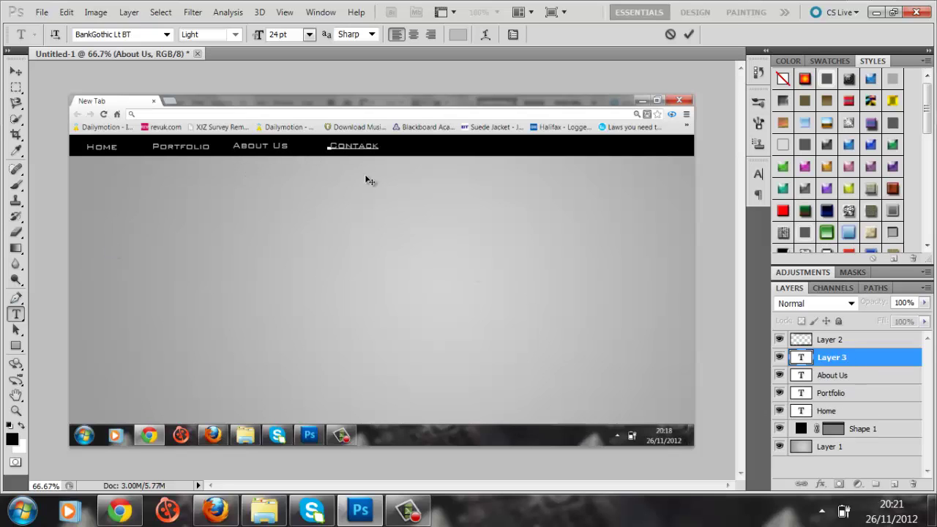
type("Us")
key("ctrl+Return")
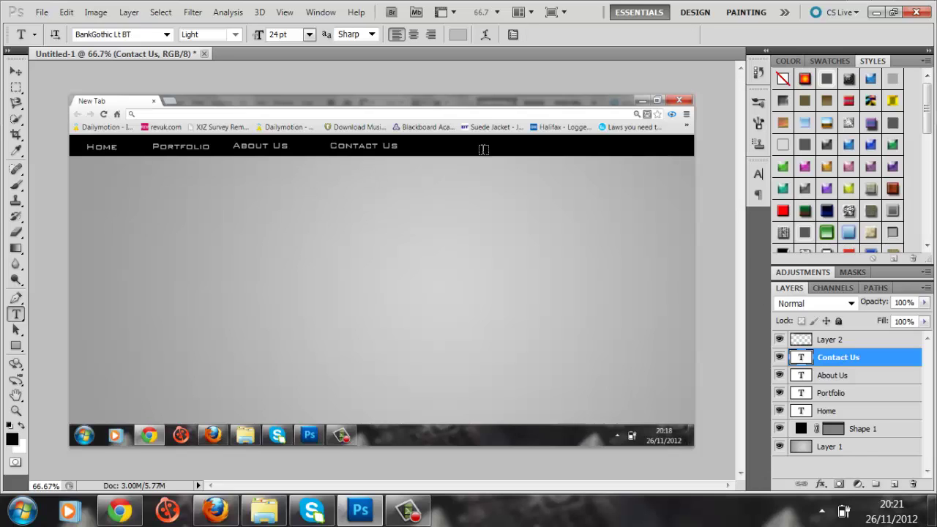
left_click(437, 147)
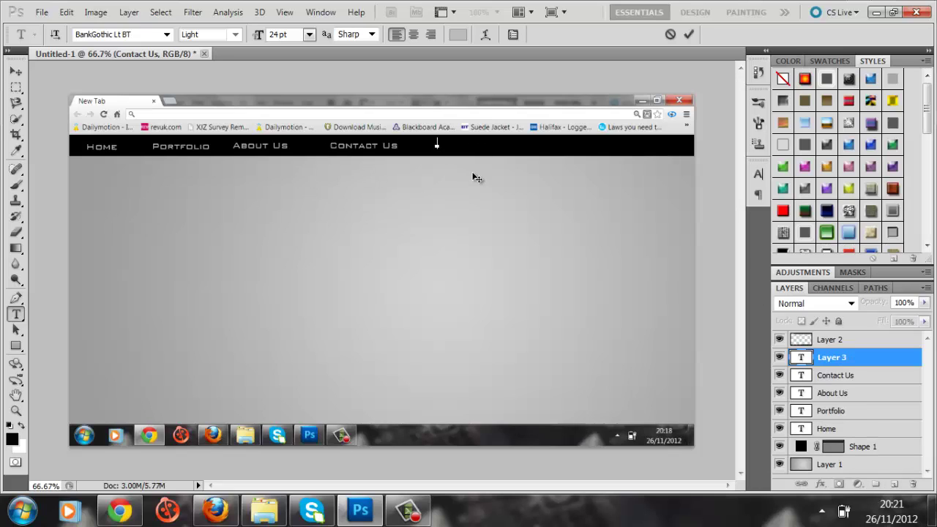
type("Our Network")
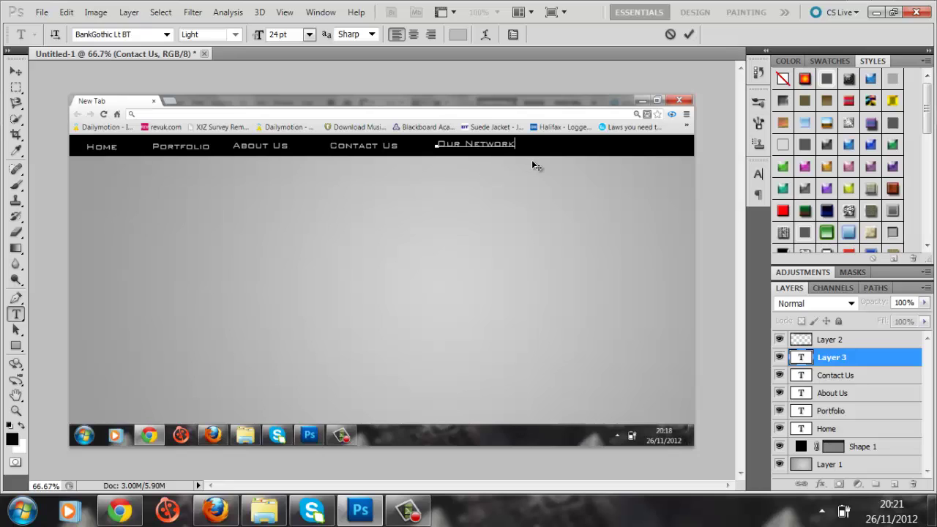
left_click(16, 71)
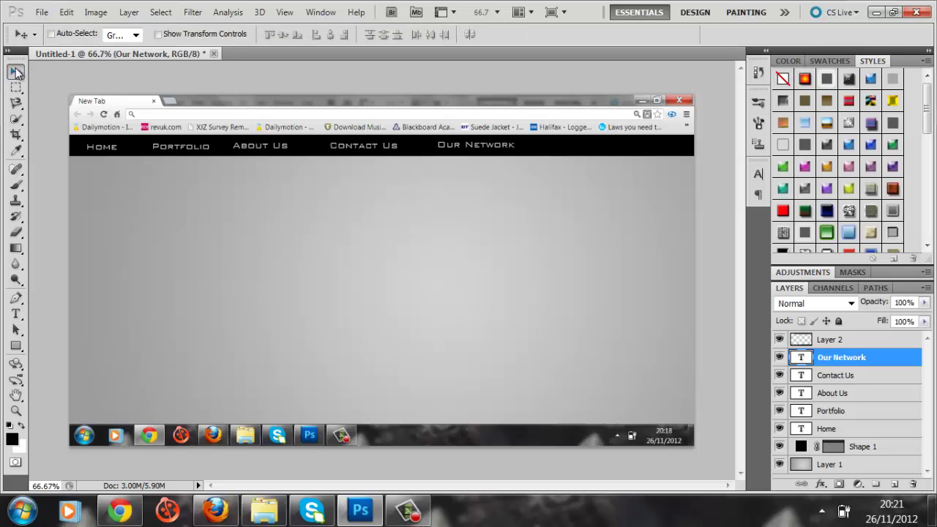
Shift all five navigation labels slightly left together
left_click(860, 431, "shift")
left_click_drag(393, 150, 388, 152)
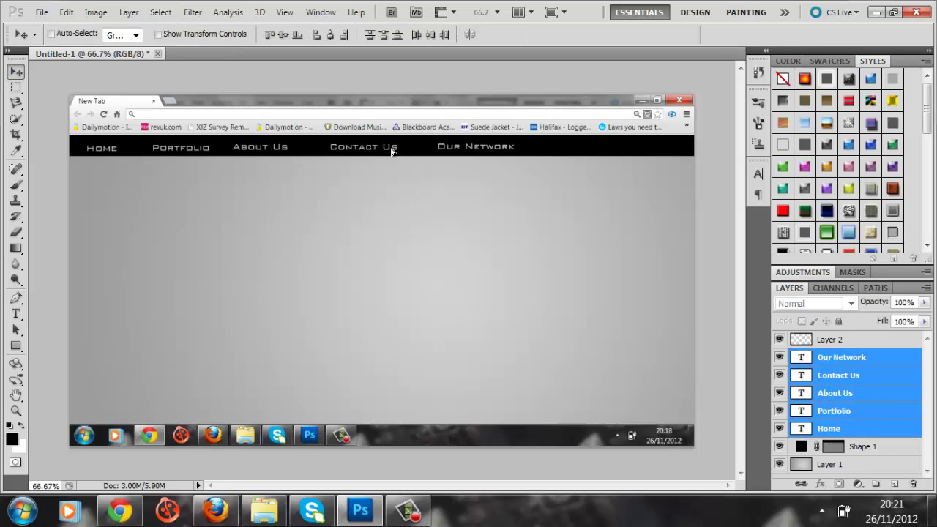
left_click(848, 357)
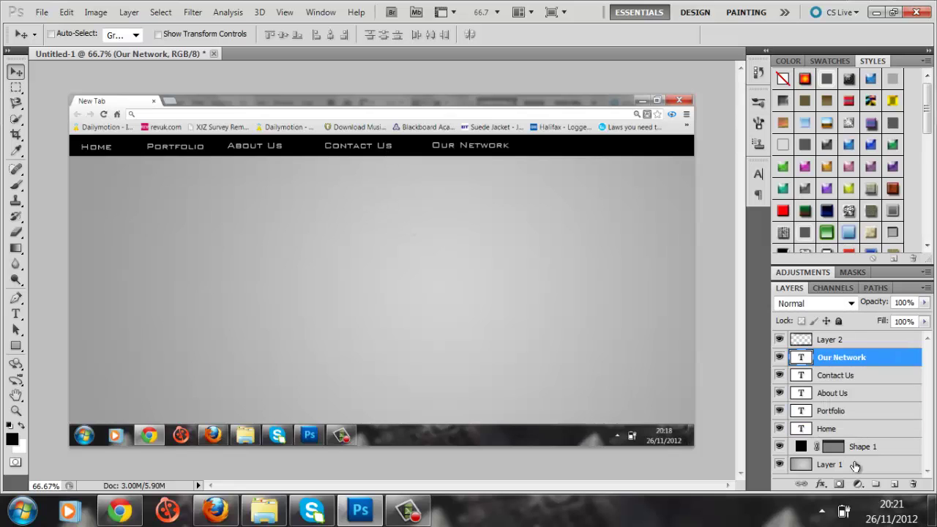
Type a 100 pt 'Mikes Designs' title below the navigation bar and position it
left_click(896, 485)
key("t")
left_click(124, 185)
left_click(309, 34)
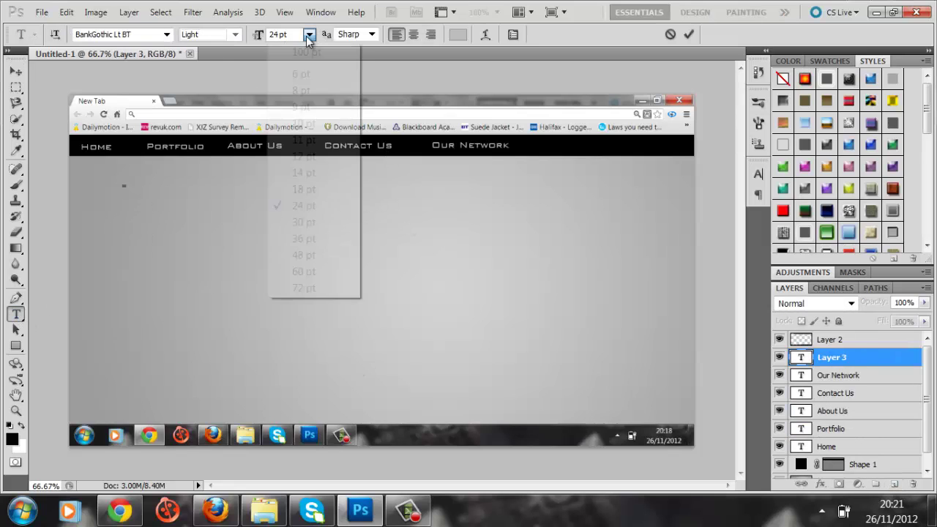
left_click(300, 254)
left_click(309, 35)
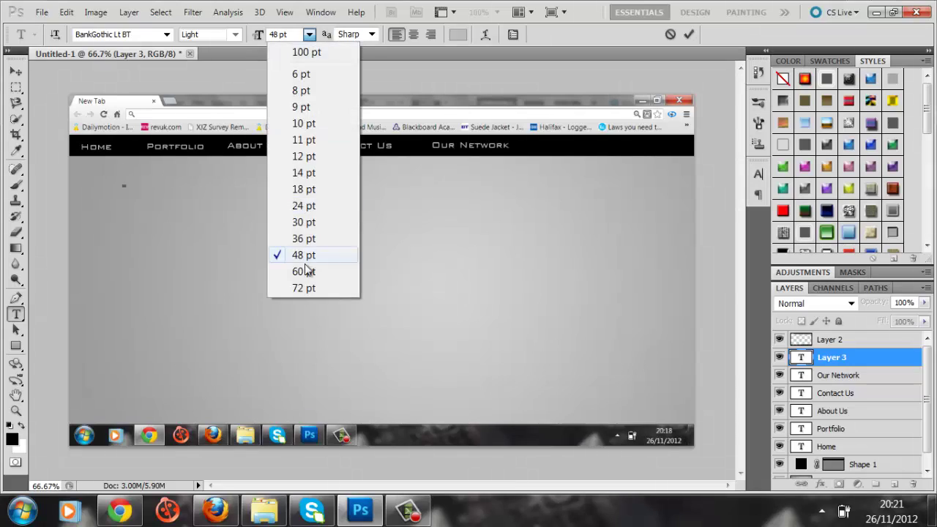
left_click(303, 286)
key("BackSpace")
type("100")
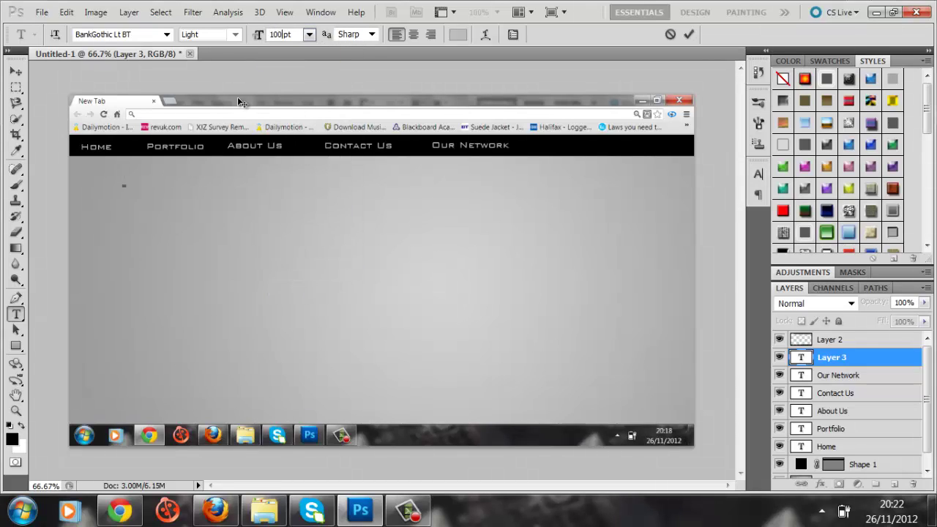
type("Mike")
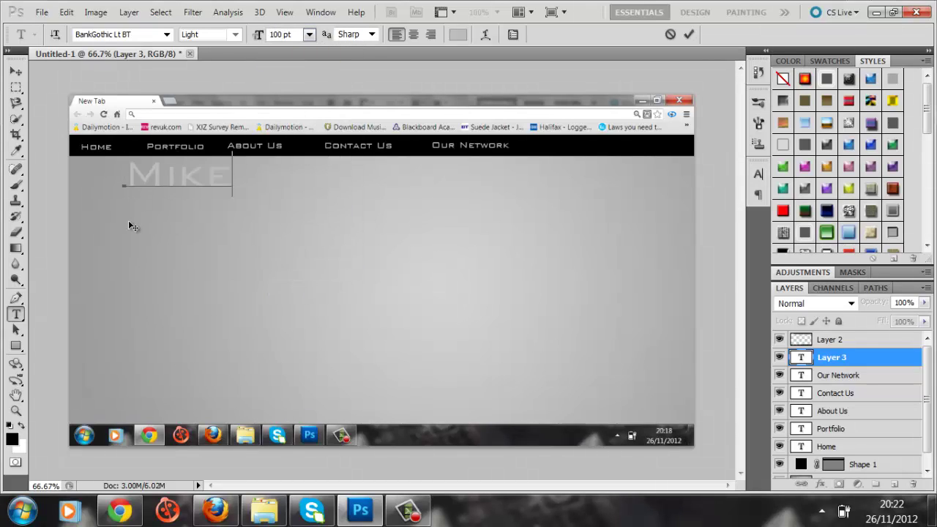
type("s Designs")
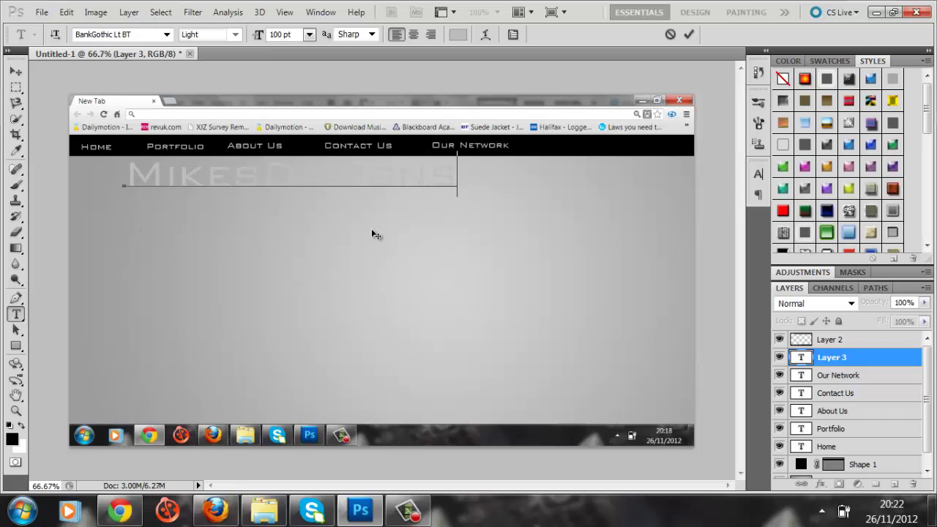
left_click_drag(418, 206, 441, 227)
left_click(869, 360)
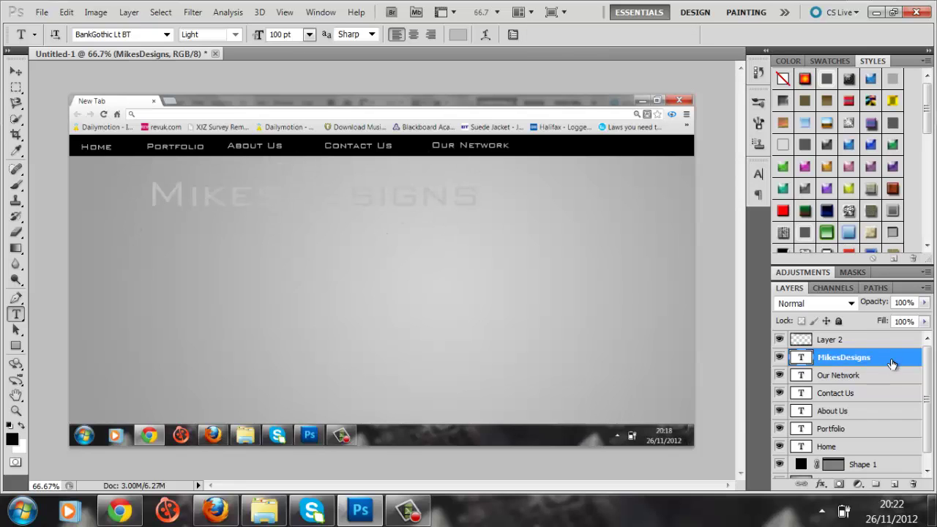
Add a drop shadow and gradient overlay to the title, with a dark grey left stop
double_click(893, 357)
left_click(598, 137)
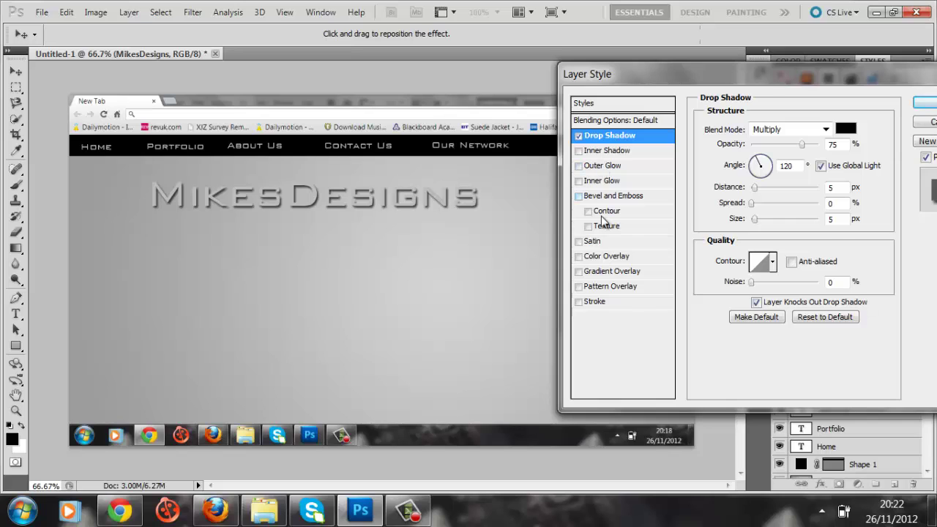
left_click(599, 272)
left_click(742, 157)
double_click(527, 350)
left_click(487, 240)
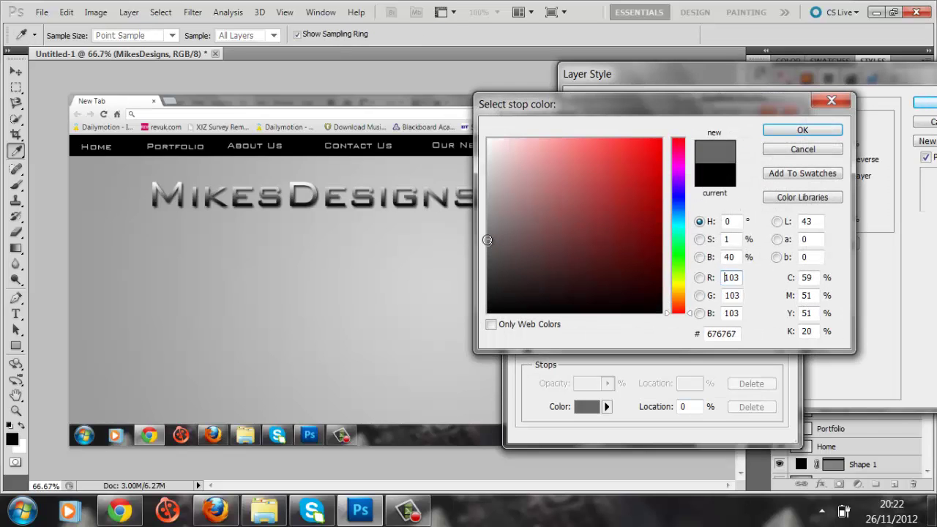
left_click(487, 239)
left_click(487, 227)
Make the gradient's right stop very light grey and remove the extra stop
left_click(783, 133)
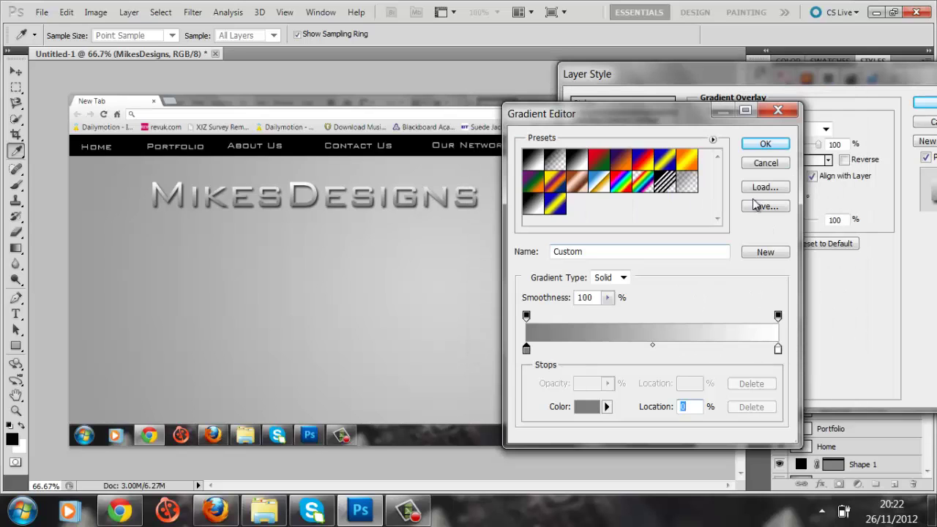
left_click(778, 350)
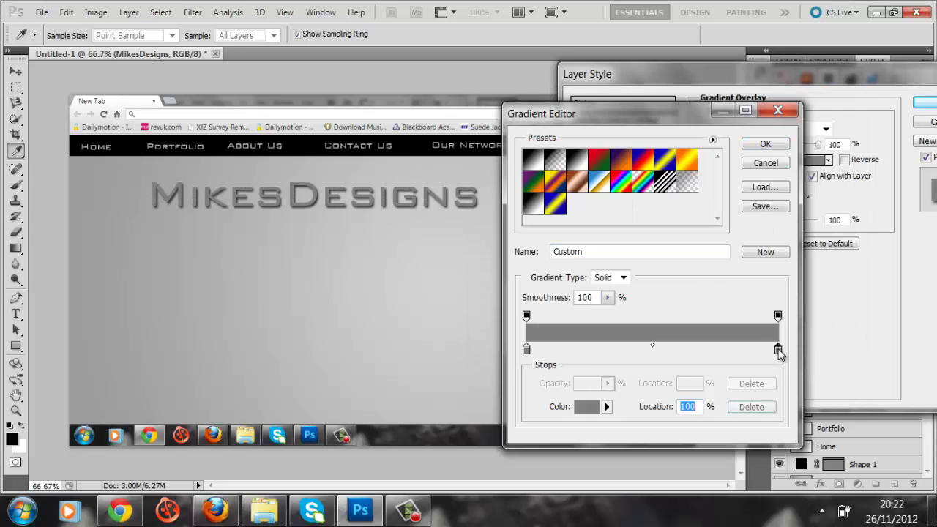
double_click(778, 349)
left_click(488, 170)
left_click(532, 163)
left_click(489, 167)
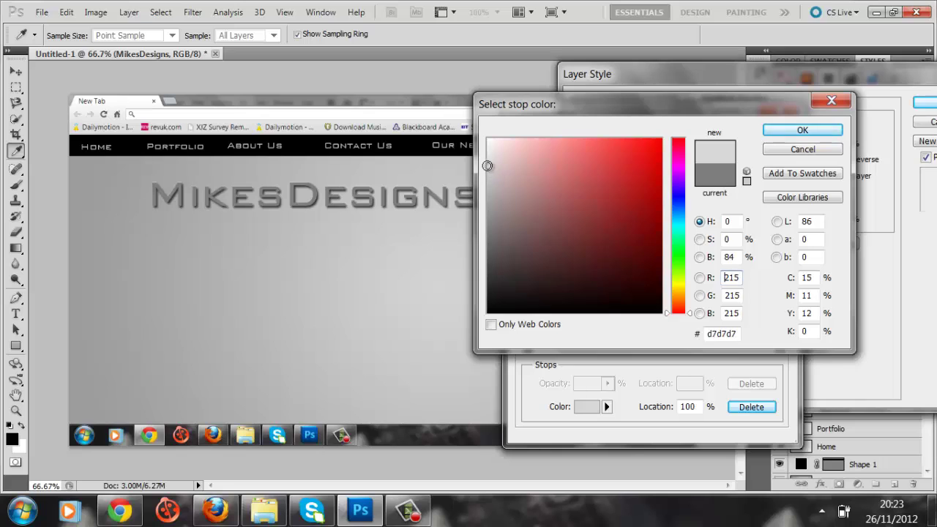
left_click(802, 129)
left_click(761, 350)
left_click(756, 408)
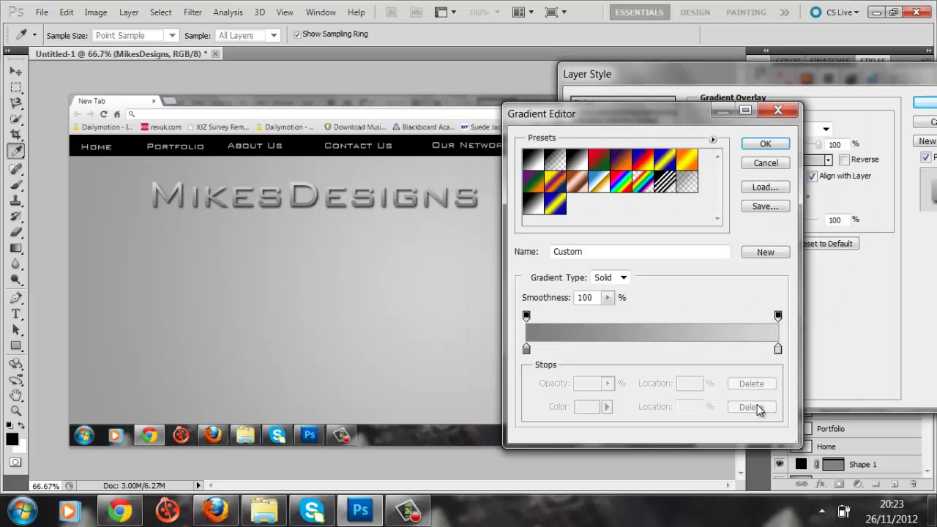
left_click(765, 145)
Reverse the gradient overlay, keep the drop shadow on, and apply the title effects
left_click(846, 160)
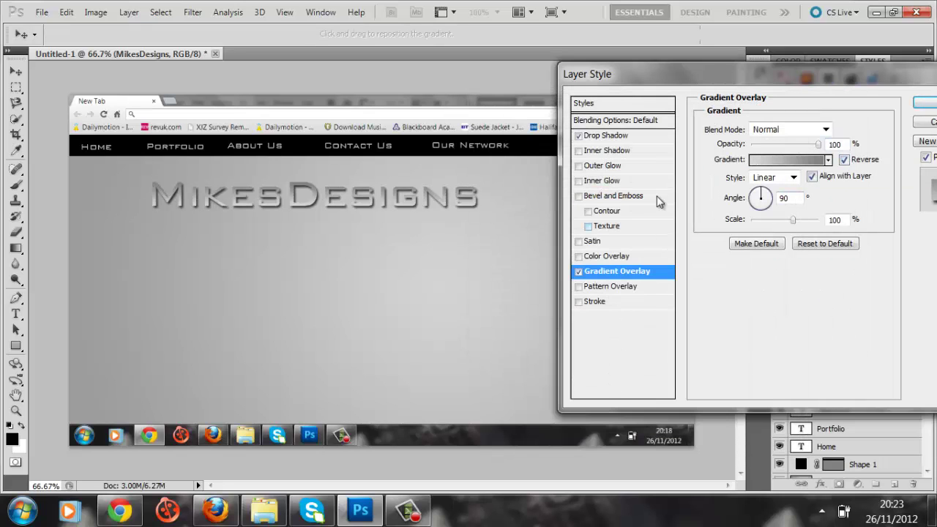
left_click(595, 139)
left_click(579, 136)
left_click(579, 136)
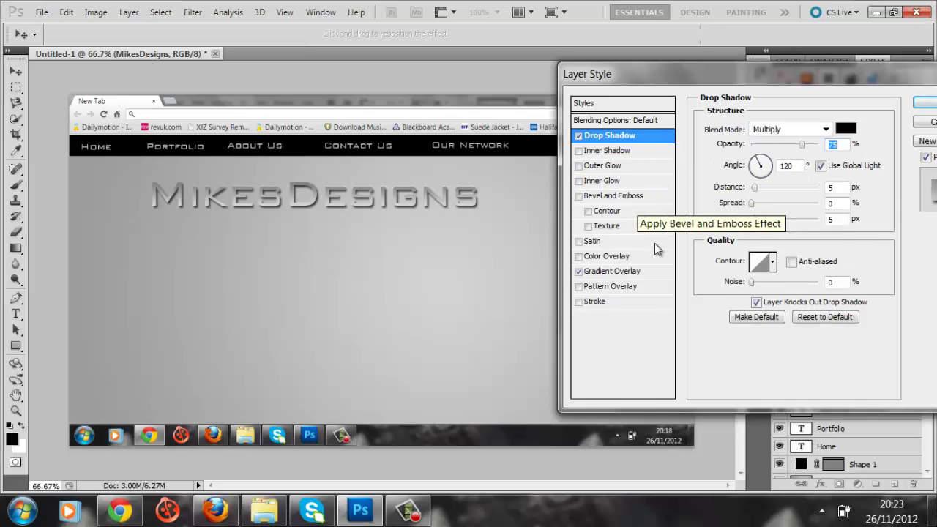
left_click(923, 102)
Shrink the MikesDesigns title with Free Transform and move it right
key("ctrl+t")
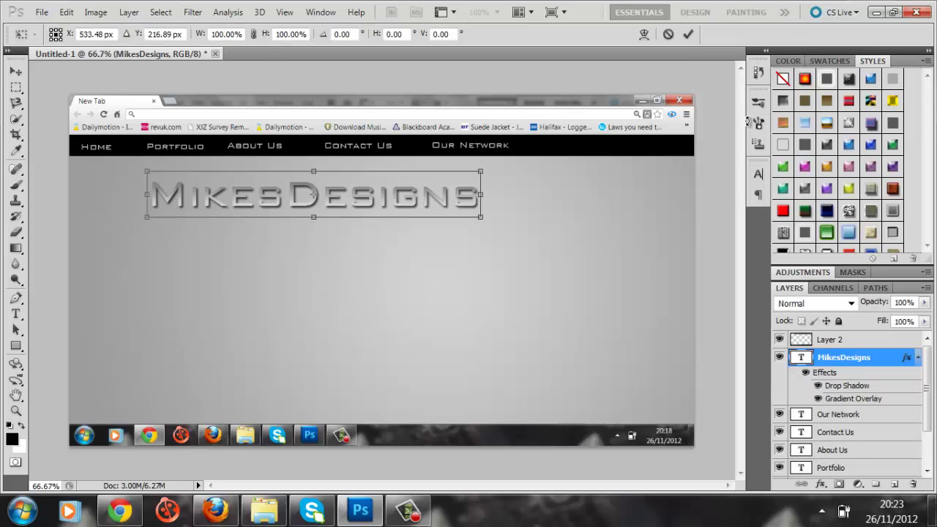
mouse_move(481, 170)
left_mouse_down()
mouse_move(357, 180)
mouse_move(392, 177)
left_mouse_up()
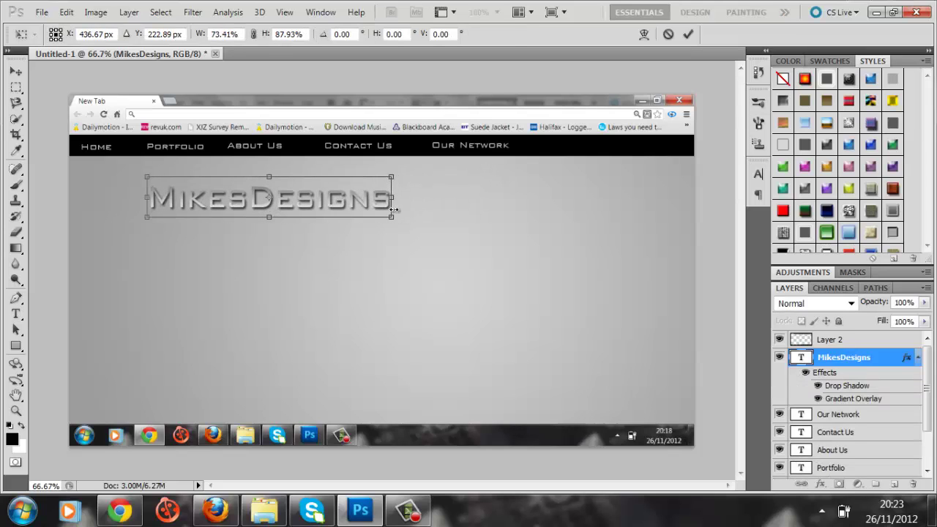
key("Return")
key("v")
left_click_drag(346, 196, 433, 183)
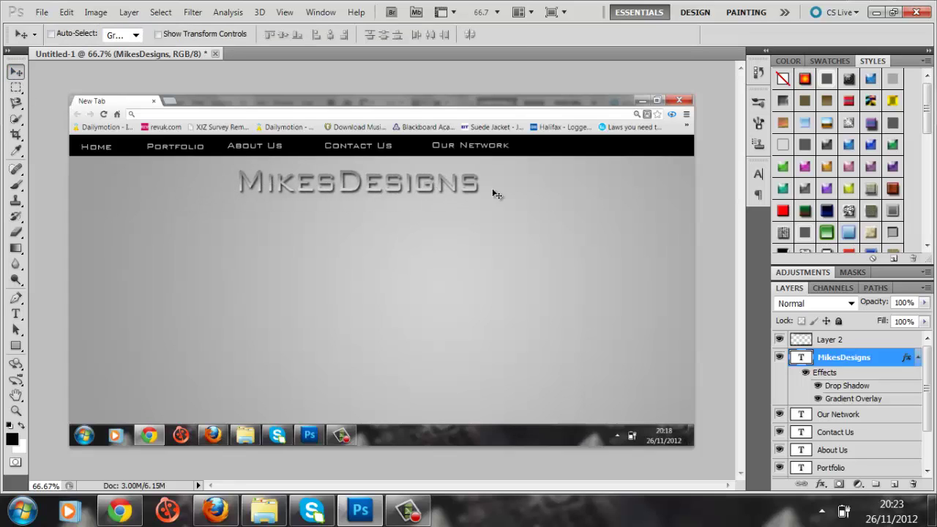
Draw a full-width red bar beneath the title at 70% opacity
left_click(16, 345)
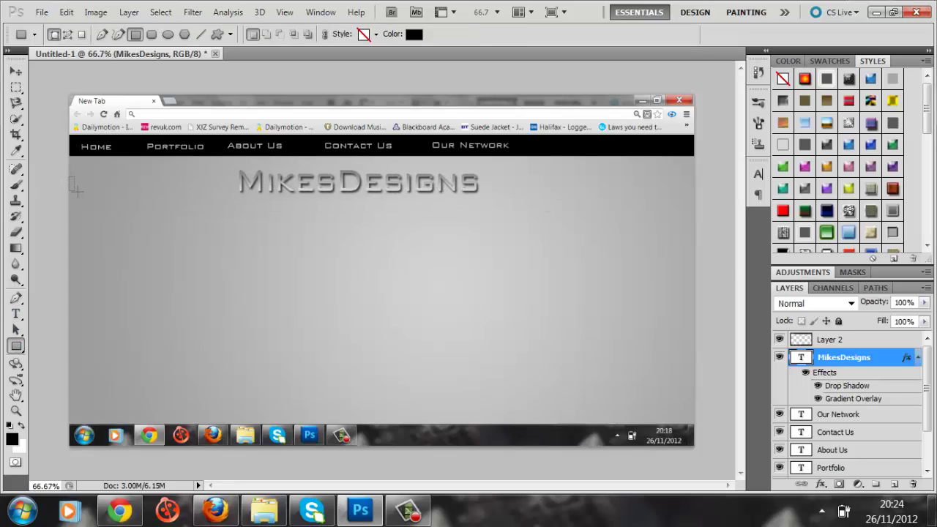
left_click_drag(75, 190, 695, 189)
left_click_drag(897, 358, 887, 415)
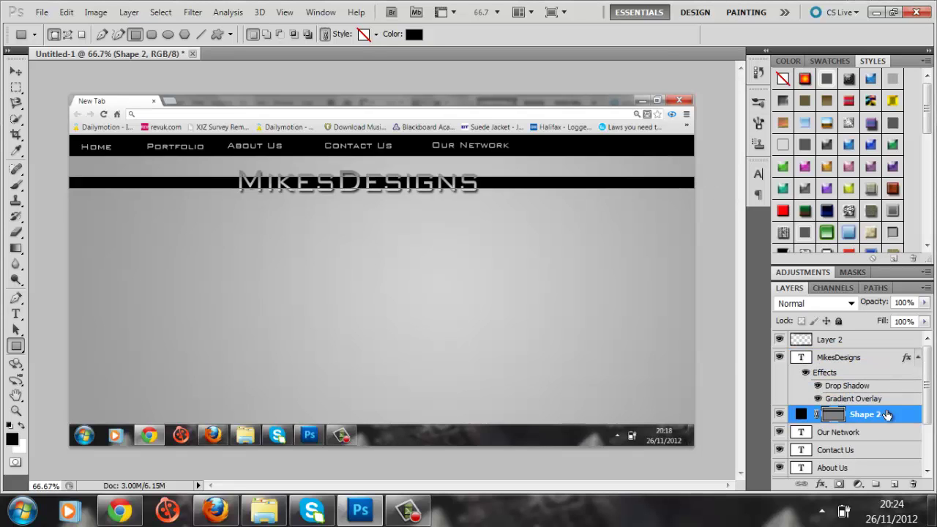
left_click(414, 35)
left_click(805, 71)
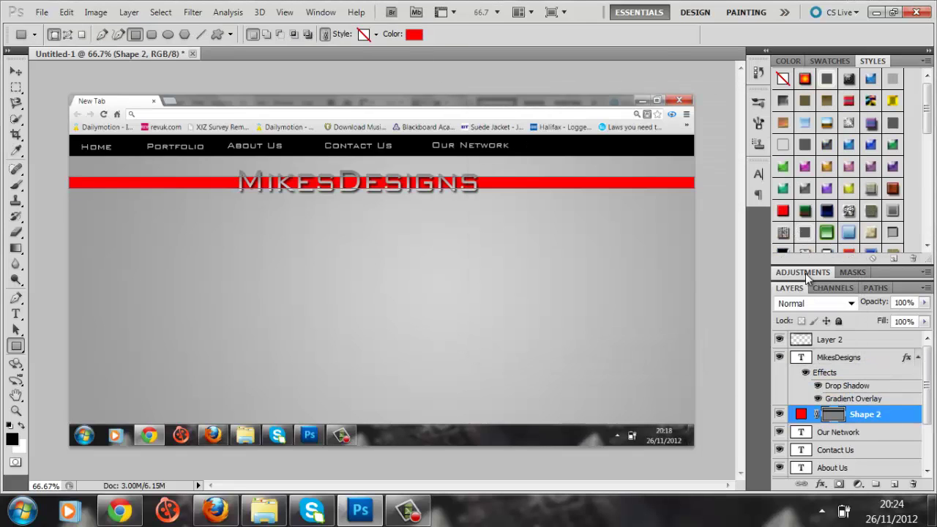
left_click(833, 419)
mouse_move(924, 302)
left_mouse_down()
mouse_move(898, 322)
mouse_move(907, 322)
left_mouse_up()
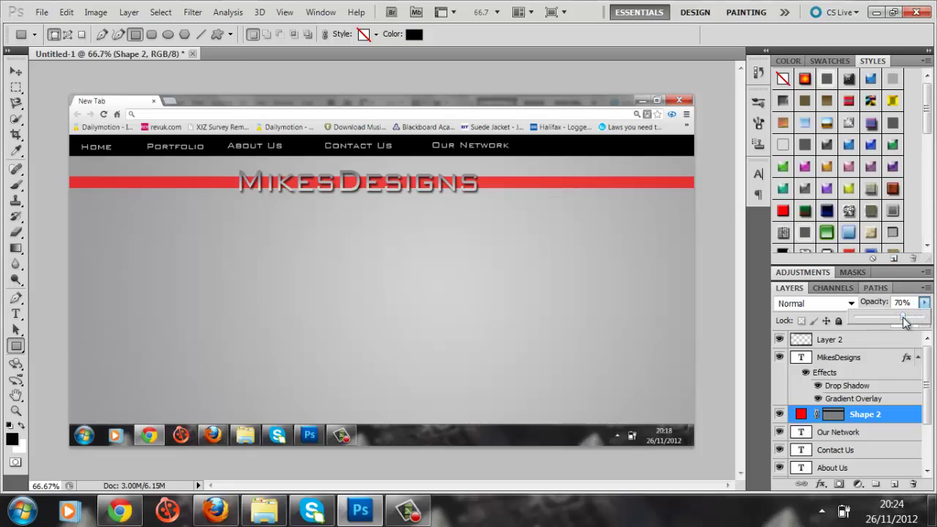
left_click(852, 366)
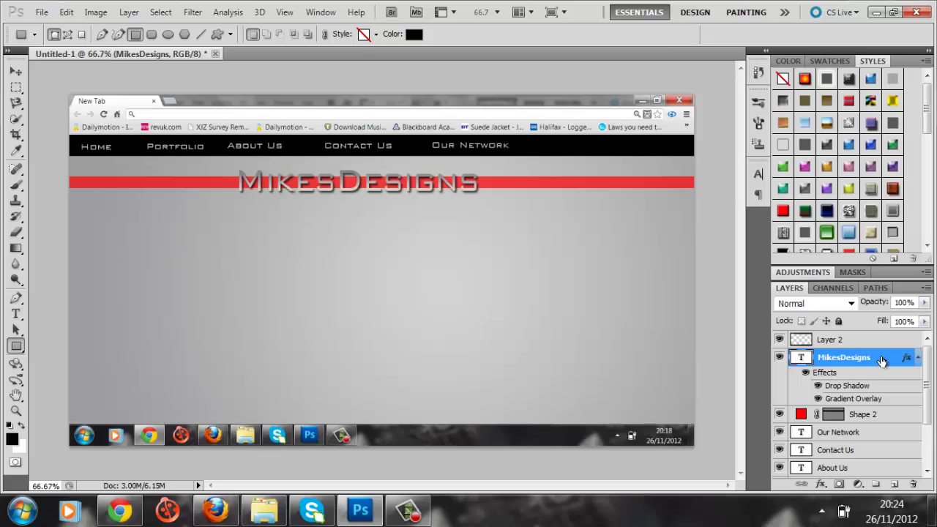
Review the title's Bevel and Emboss style, then add a 36 pt '3' text beside MikesDesigns
double_click(883, 363)
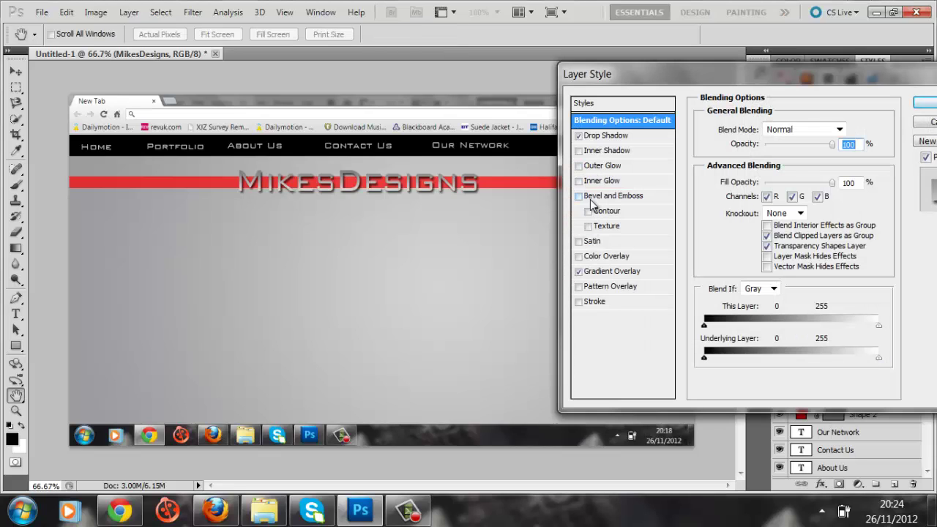
left_click(618, 196)
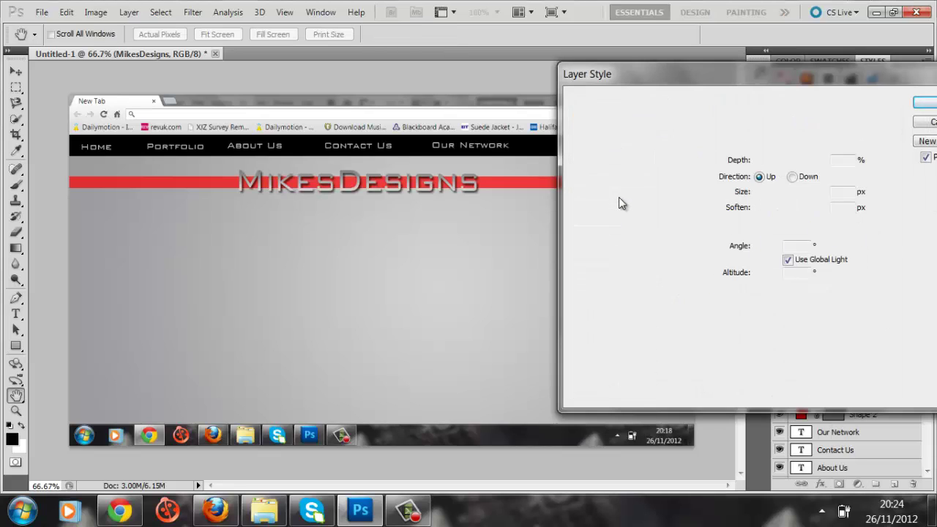
key("Return")
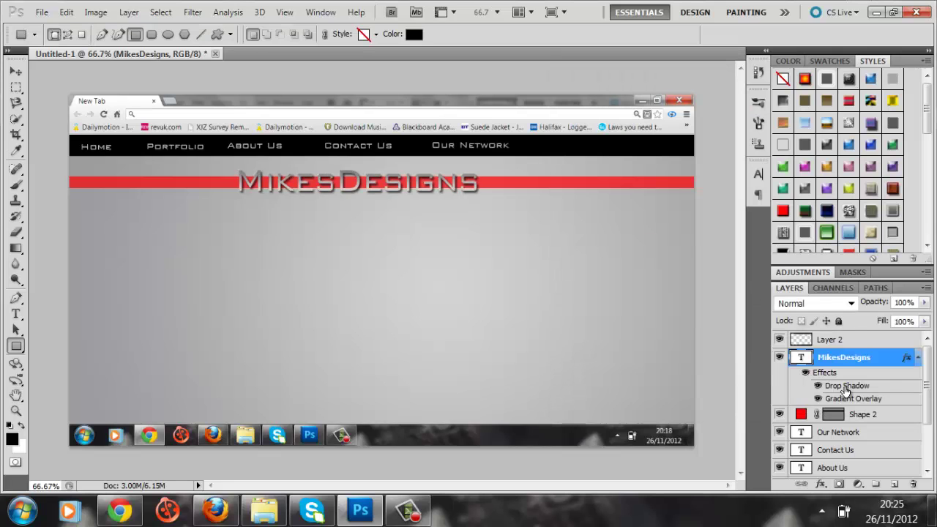
key("t")
left_click(485, 174)
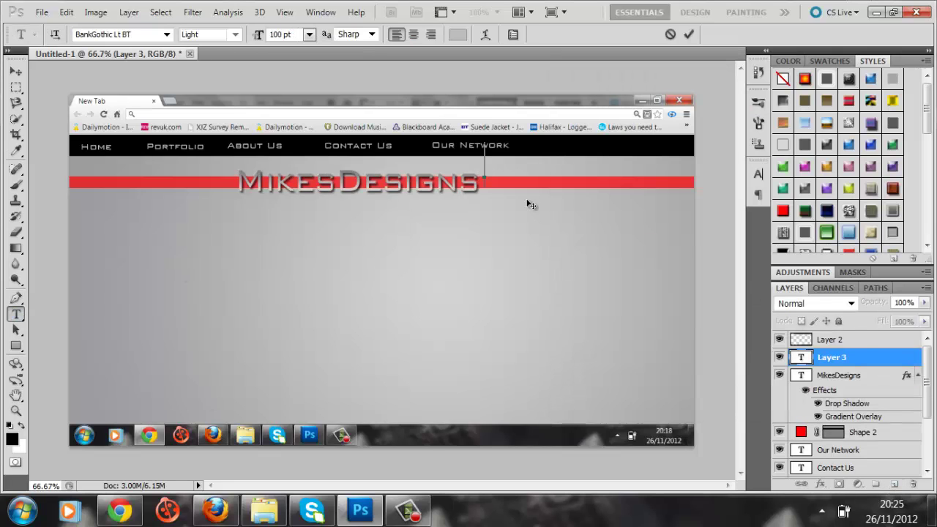
left_click(309, 34)
left_click(309, 255)
left_click(309, 34)
left_click(336, 240)
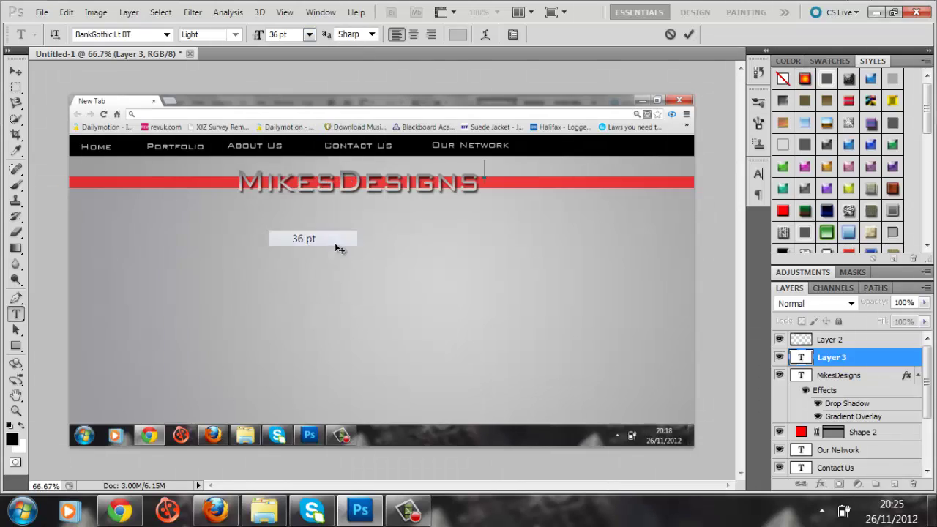
Give the 3 layer a drop shadow and paste the MikesDesigns layer style onto it
double_click(881, 354)
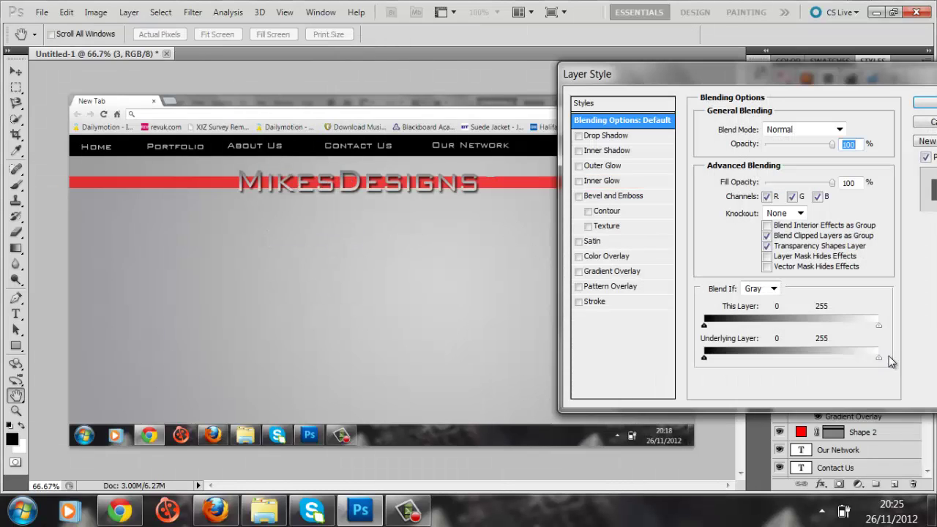
left_click(588, 134)
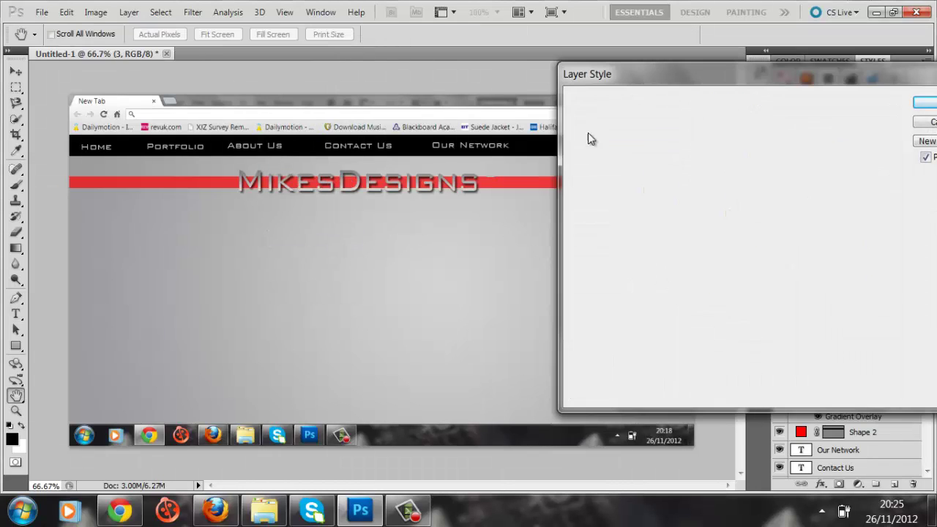
left_click(917, 107)
right_click(882, 356)
left_click(845, 399)
right_click(881, 356)
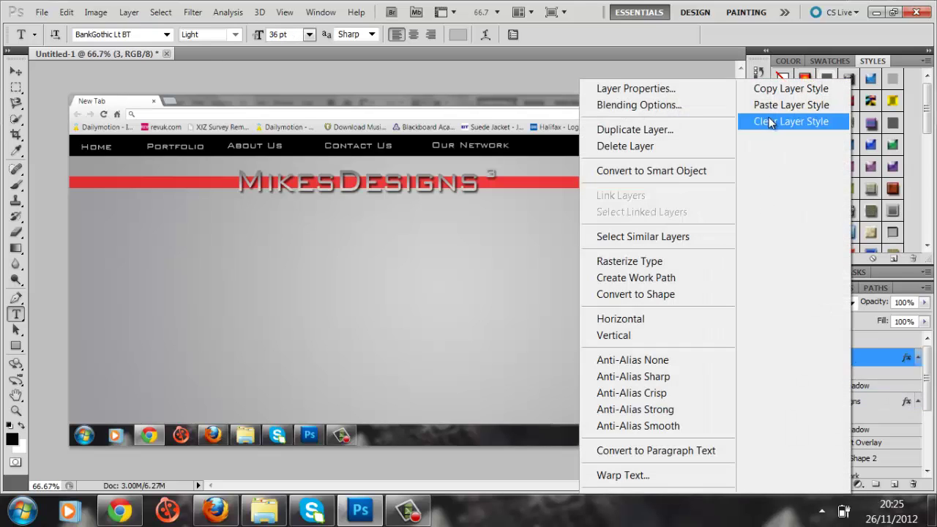
left_click(792, 105)
key("v")
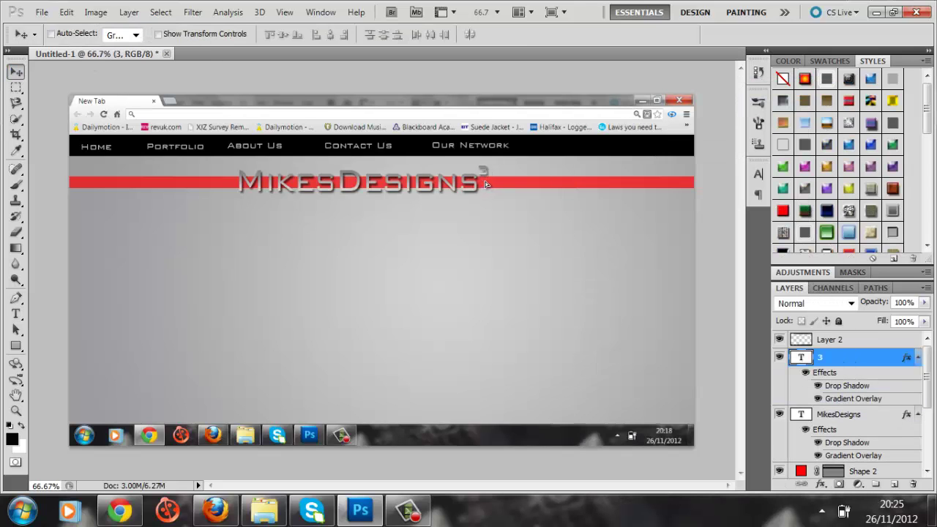
Turn off Reverse in the 3's Gradient Overlay and give the gradient a grey stop
double_click(877, 359)
left_click(615, 271)
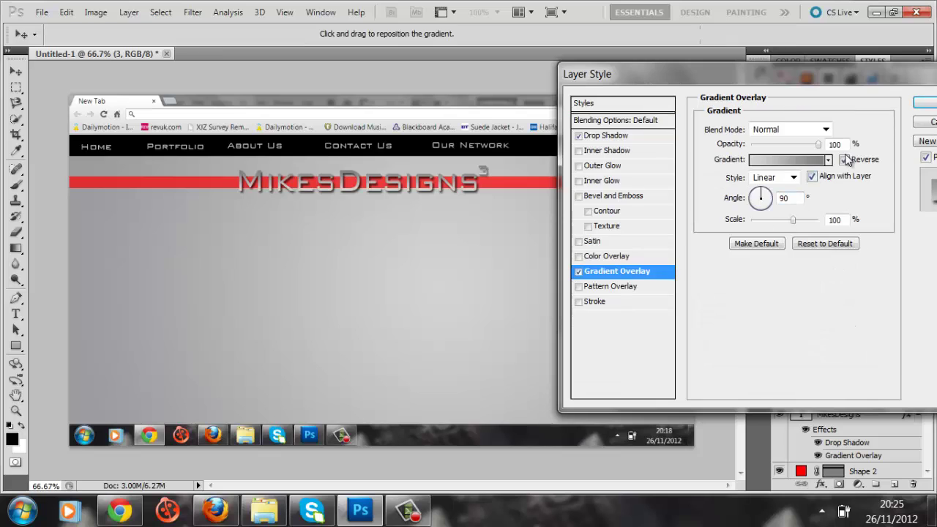
left_click(844, 160)
left_click(787, 160)
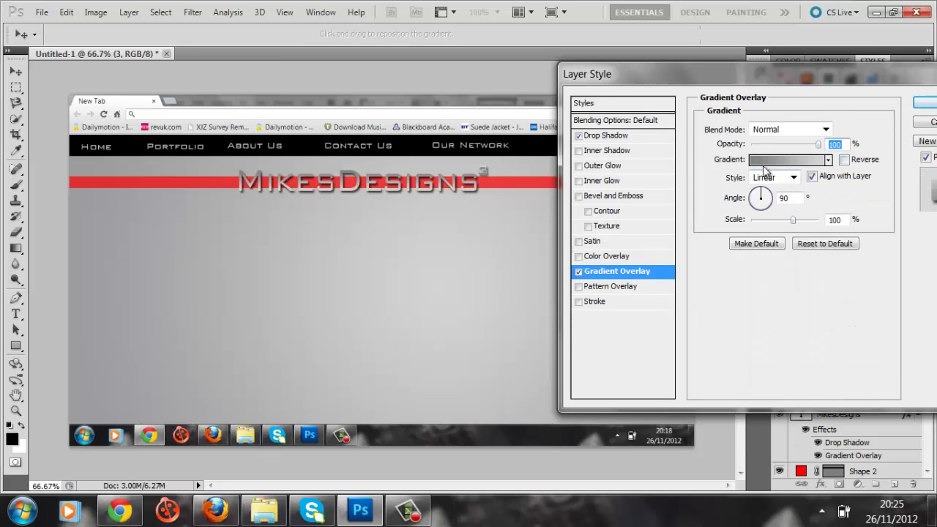
double_click(526, 350)
left_click(486, 208)
left_click(778, 119)
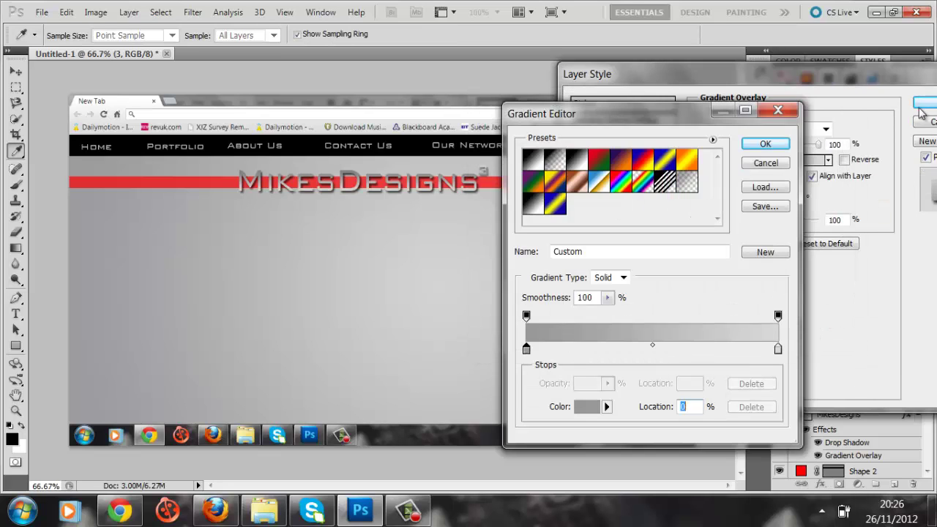
left_click(765, 143)
left_click(923, 101)
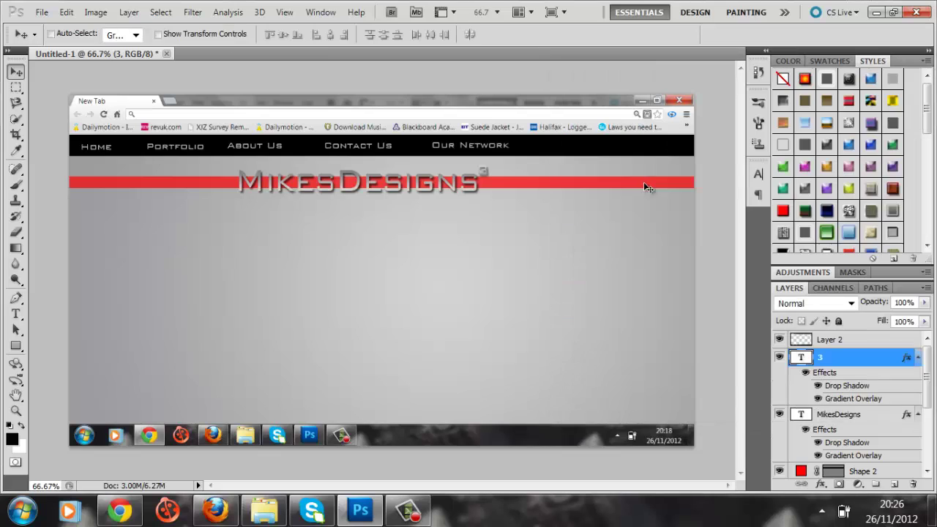
Free-transform the MikesDesigns title and its 3 together to make them narrower
left_click(842, 414, "ctrl")
key("ctrl+t")
left_click_drag(489, 167, 442, 174)
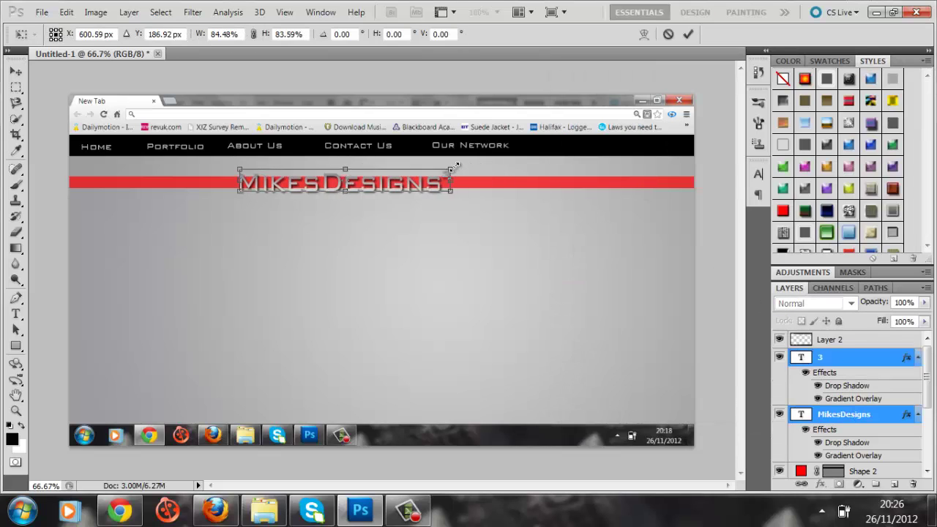
key("Escape")
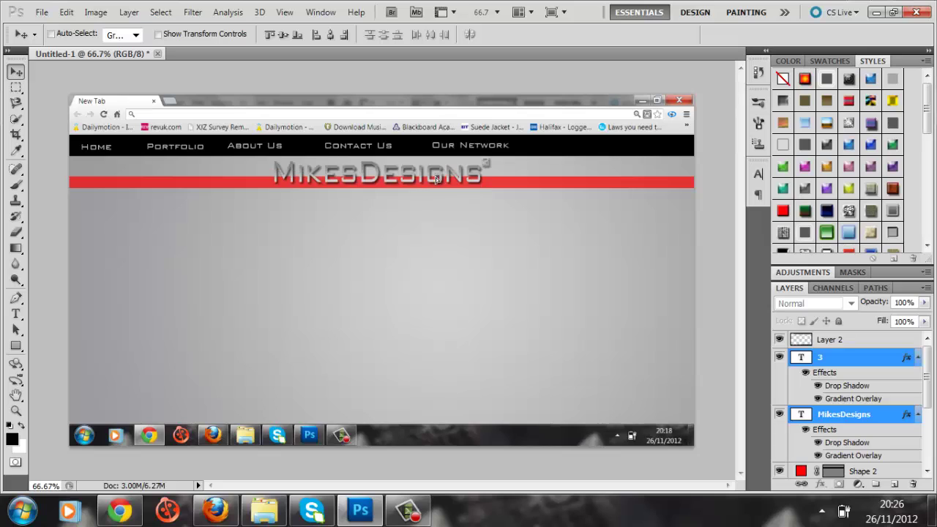
Set up a large 0% hardness eraser and rasterize the red banner layer Shape 2
left_click(861, 469)
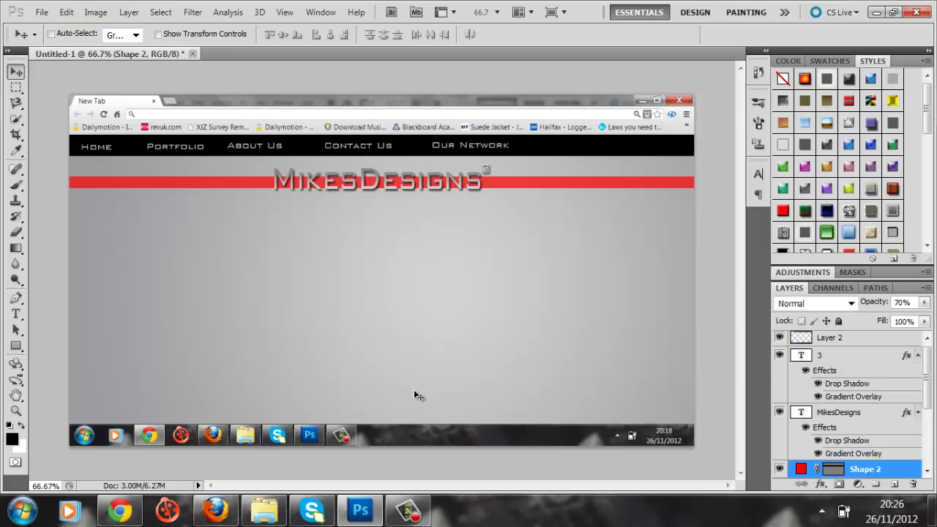
left_click(15, 231)
left_click(70, 35)
left_click_drag(128, 74, 73, 74)
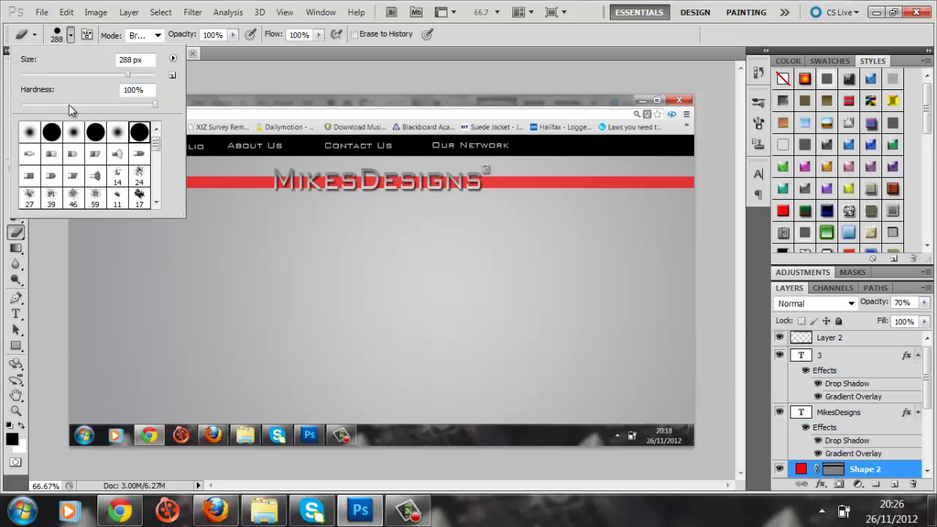
left_click_drag(155, 104, 22, 104)
left_click_drag(73, 74, 110, 74)
left_click(70, 34)
right_click(801, 469)
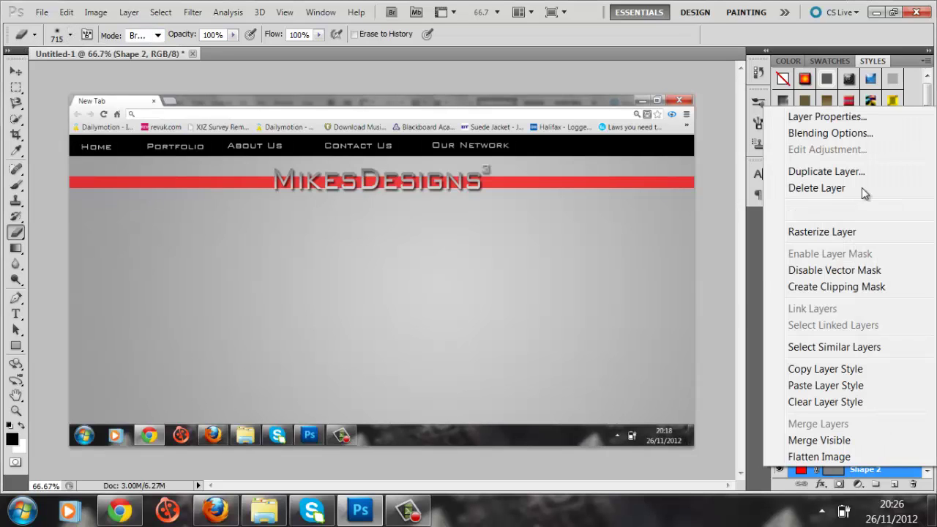
left_click(805, 231)
Set the eraser to 298 px and draw a thin full-width rectangle below the banner
left_click(70, 34)
type("298")
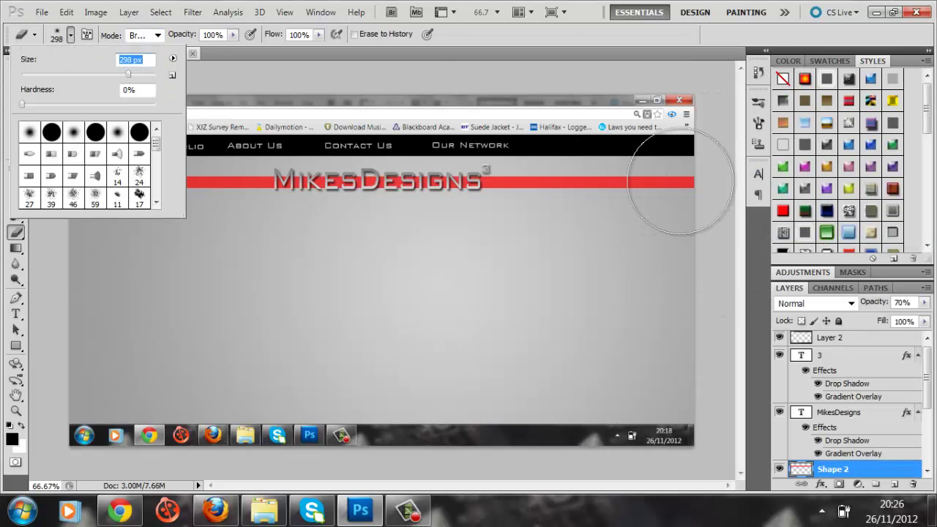
key("Return")
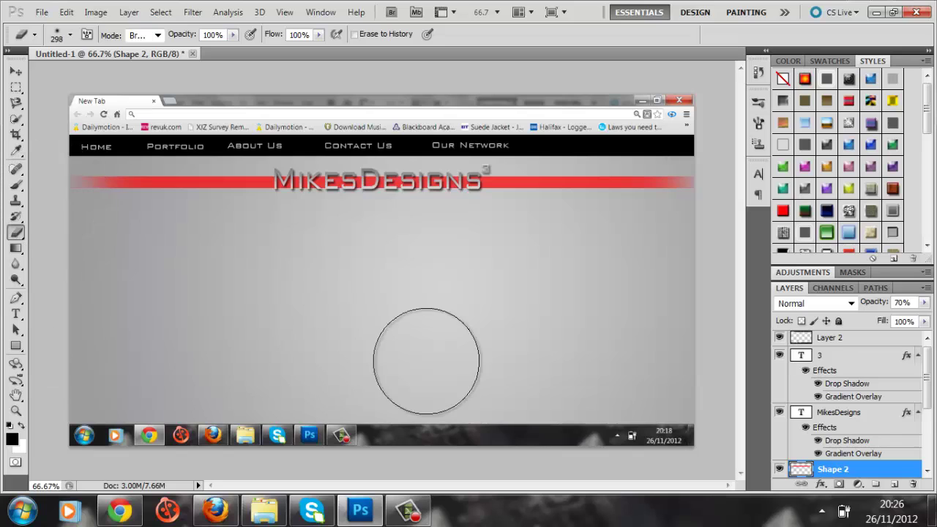
left_click(16, 346)
left_click_drag(69, 213, 694, 196)
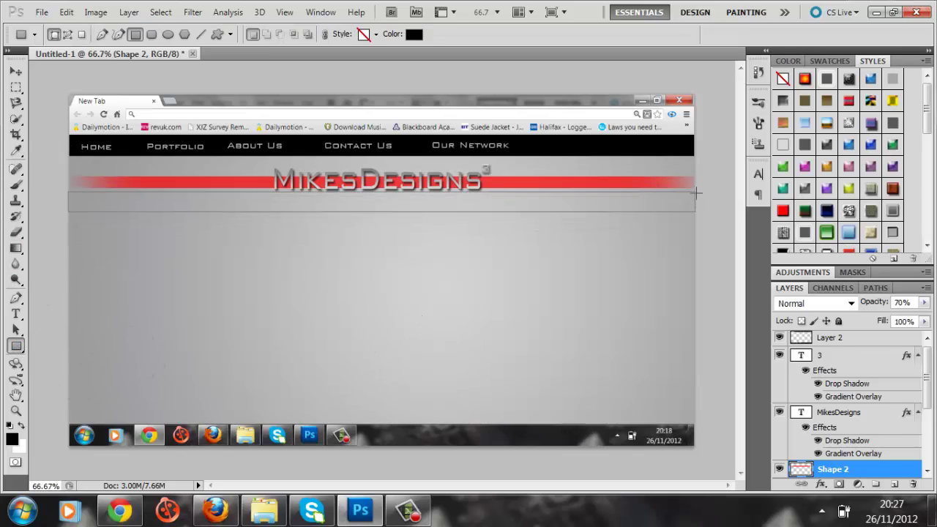
Nudge the new black bar slightly down and choose a lighter grey shape fill
left_click(16, 71)
left_click_drag(289, 204, 288, 214)
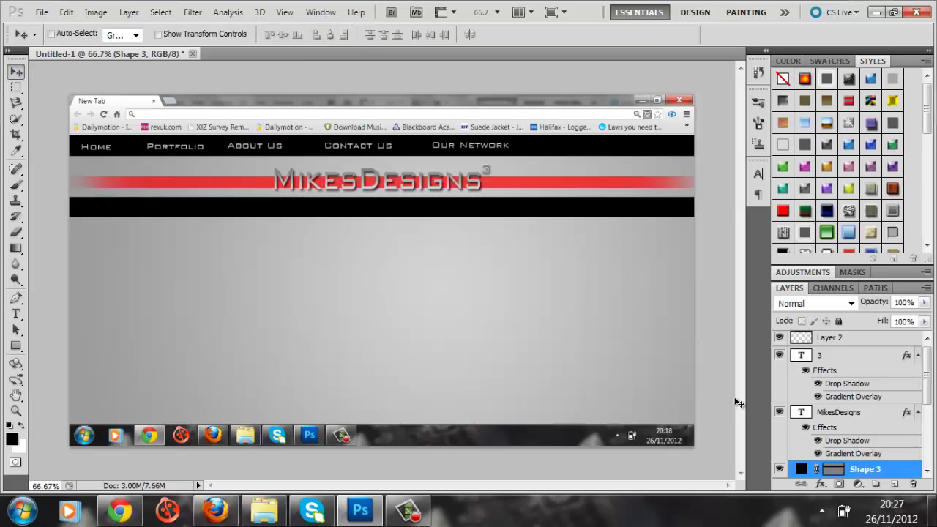
left_click(16, 346)
left_click(409, 33)
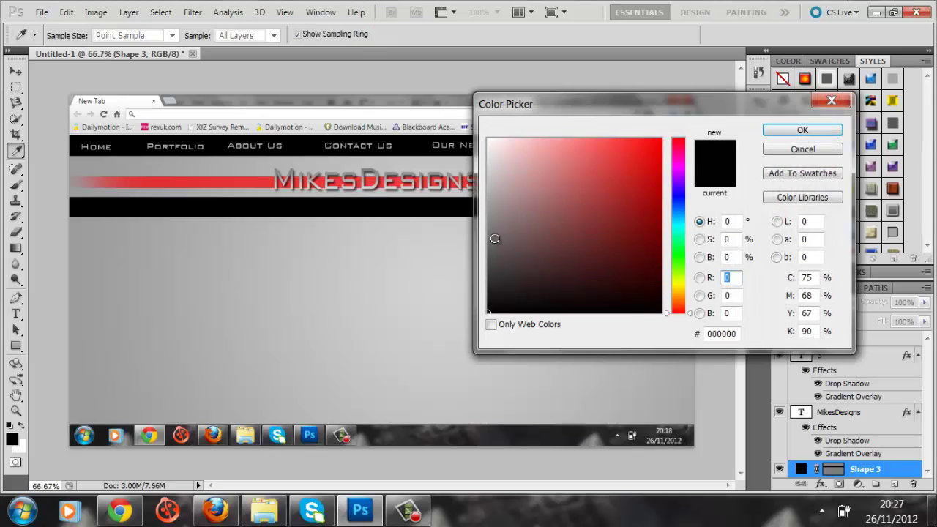
left_click(486, 216)
left_click(802, 129)
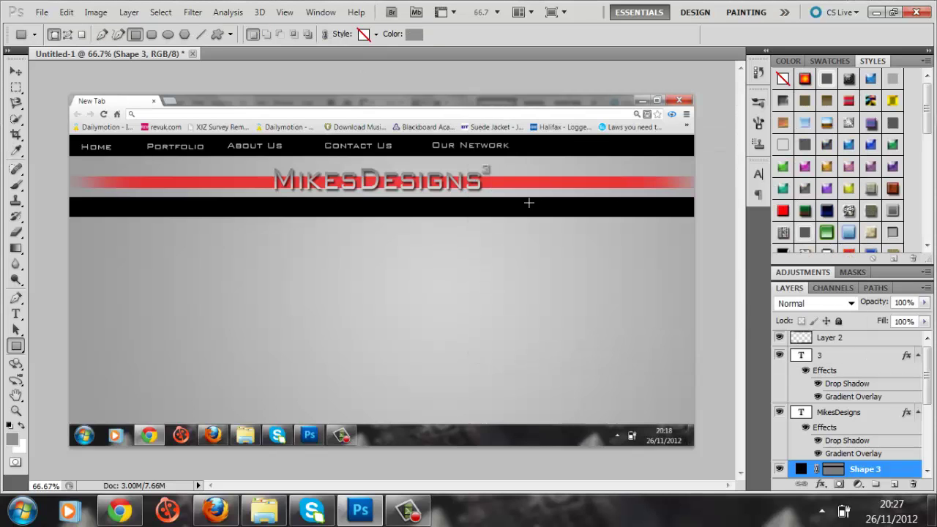
Change the bar's fill colour from black to grey #888888
double_click(805, 469)
left_click(487, 234)
left_click(483, 229)
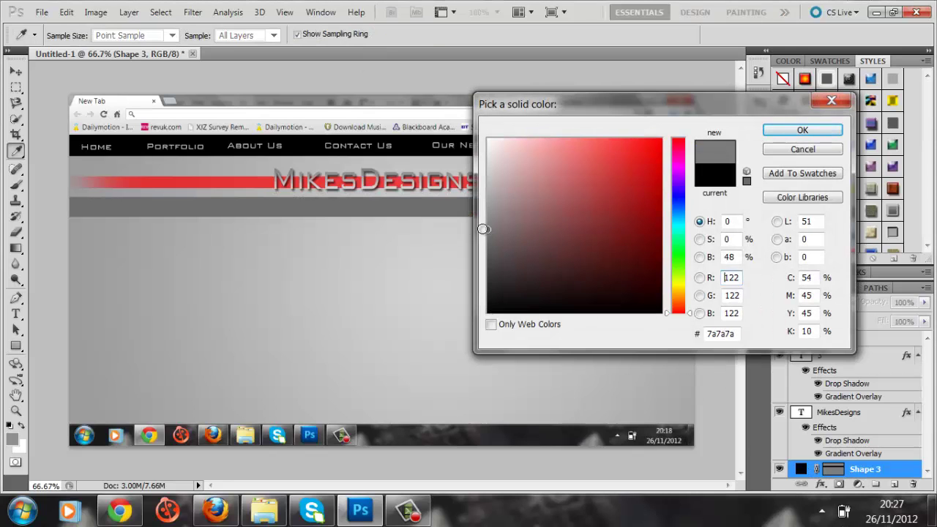
left_click(488, 219)
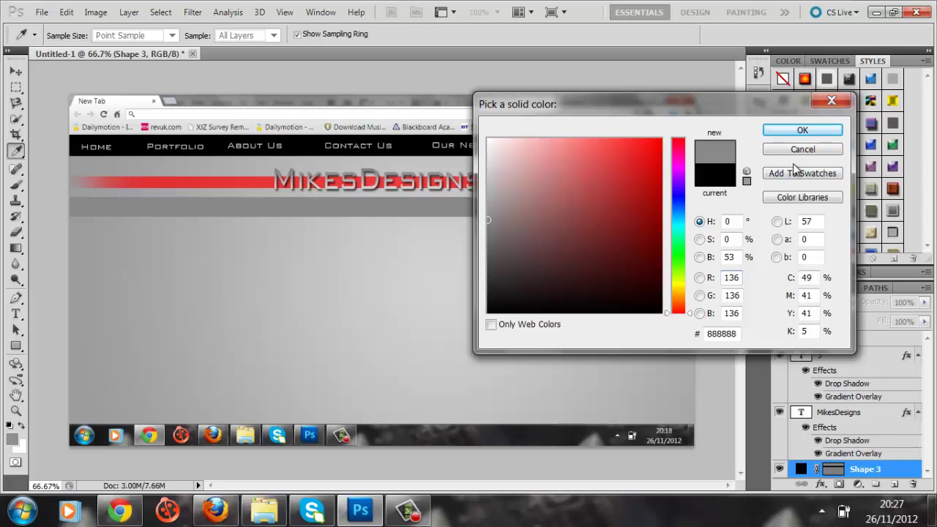
left_click(802, 129)
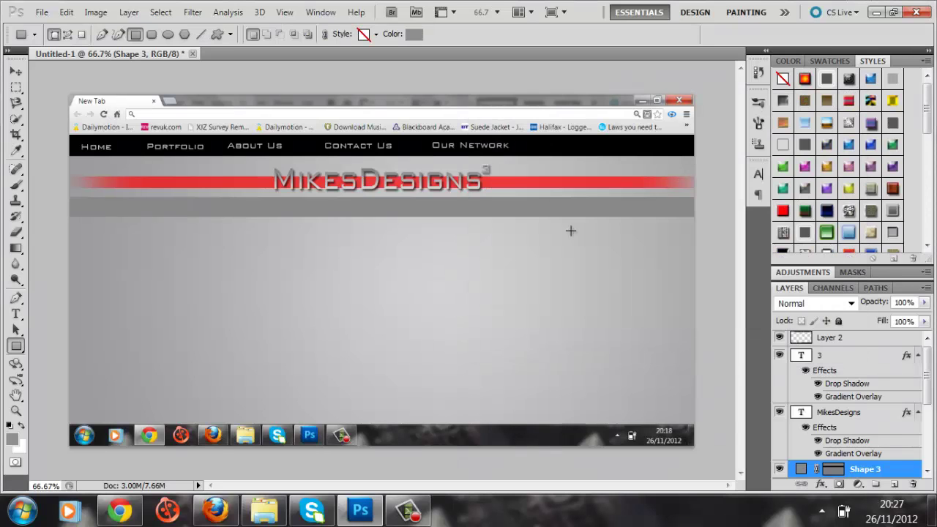
left_click(16, 313)
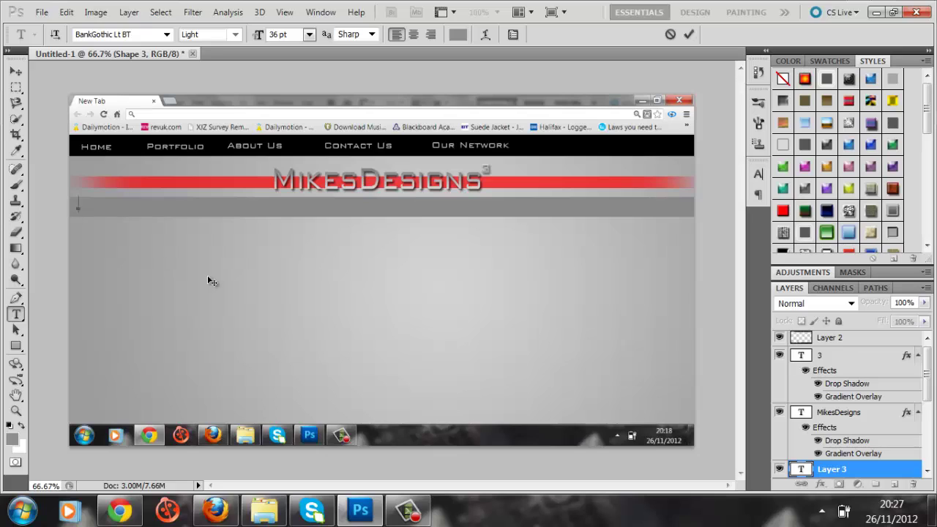
Colour the Graphic Design menu text dark grey #4d4d4d and commit it
type("____")
left_click(456, 38)
left_click(835, 93)
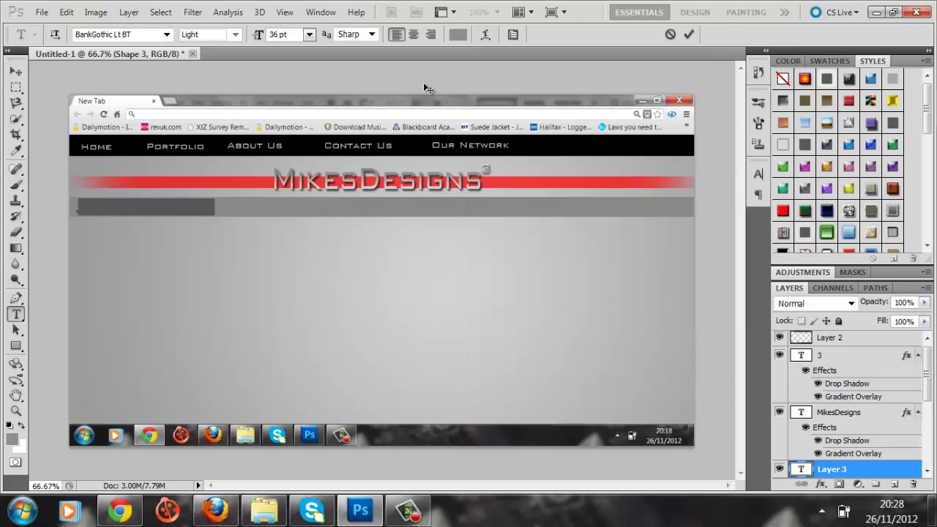
left_click(458, 34)
left_click(151, 141)
left_click(152, 139)
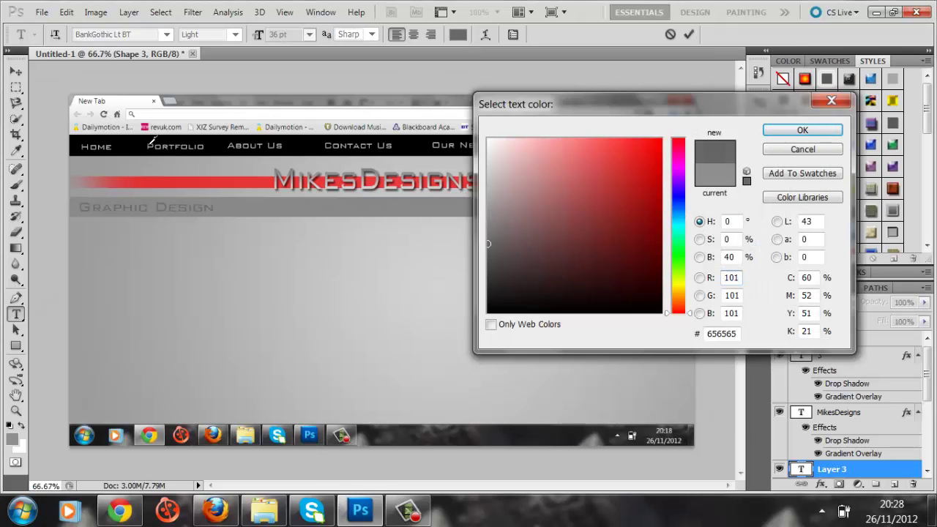
left_click_drag(490, 252, 488, 260)
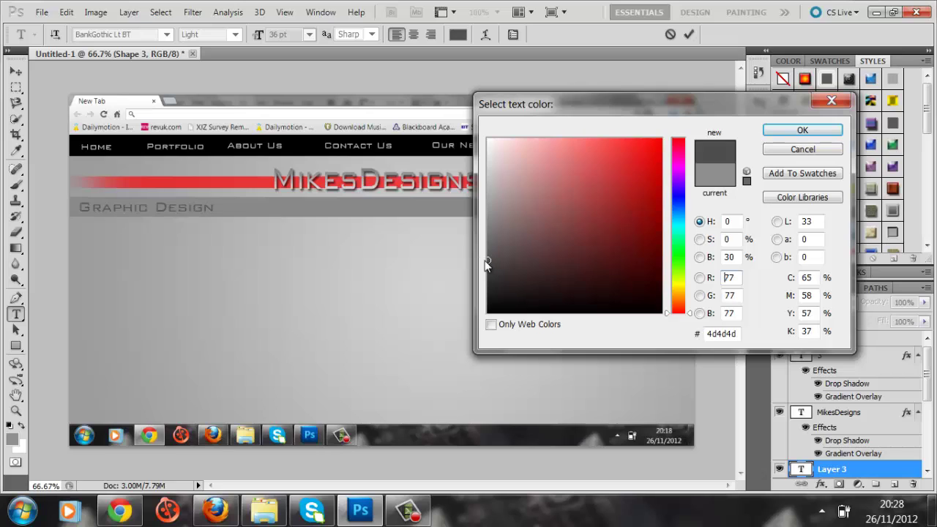
left_click(821, 133)
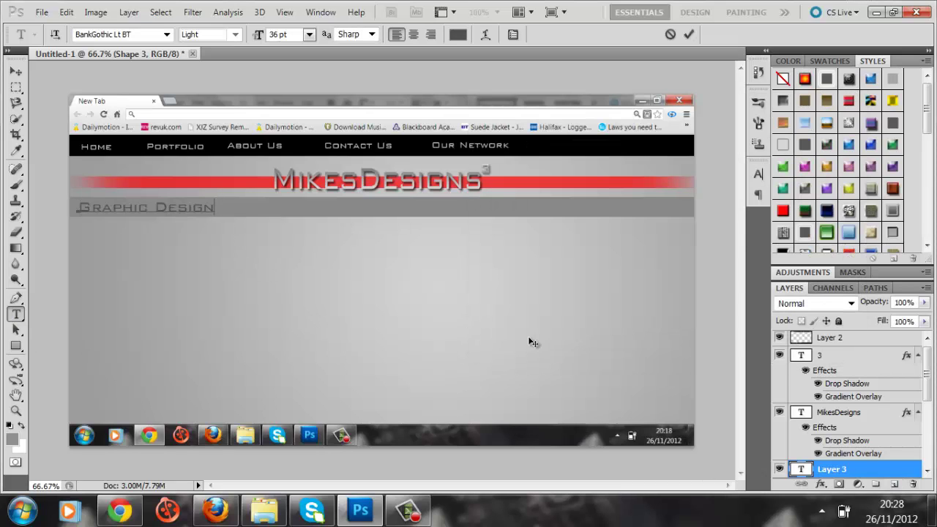
left_click(505, 326)
Add a 'Tutorial' menu label to the right of Graphic Design
left_click(245, 208)
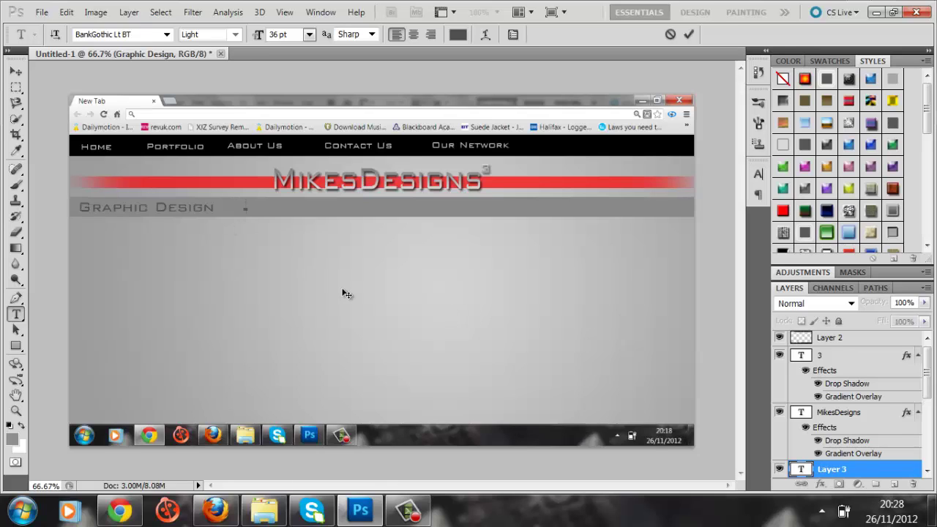
type("Tutorial")
key("ctrl+Return")
key("v")
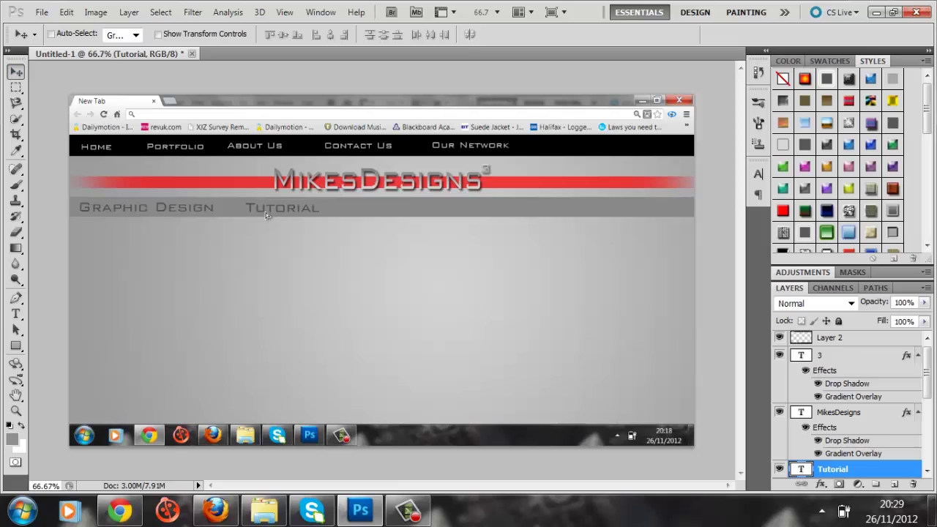
Add the 'Wallpaper' and 'Staff' menu labels after Tutorial
left_click(15, 314)
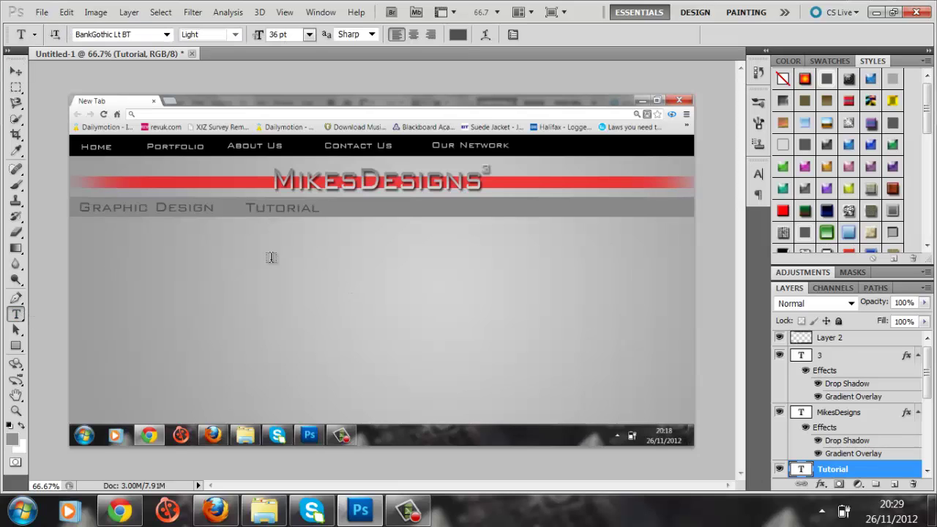
left_click(355, 209)
type("llpa")
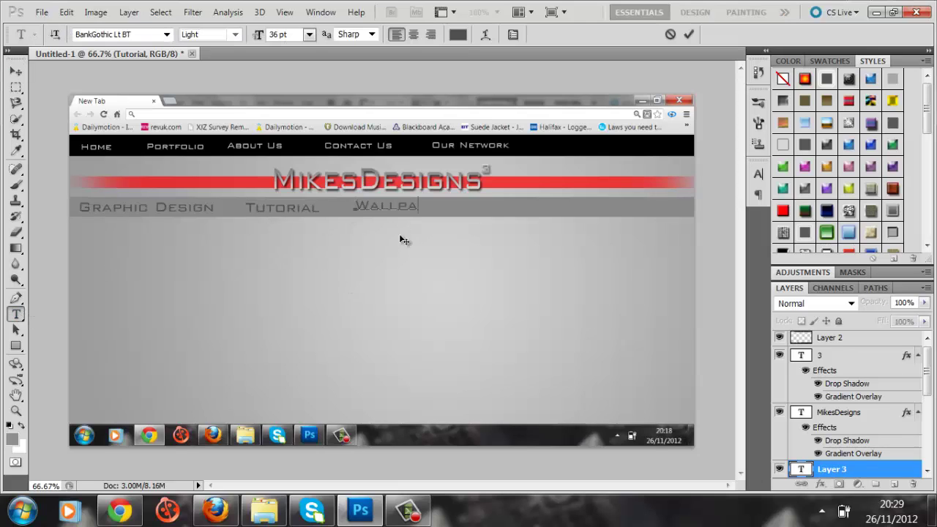
type("per")
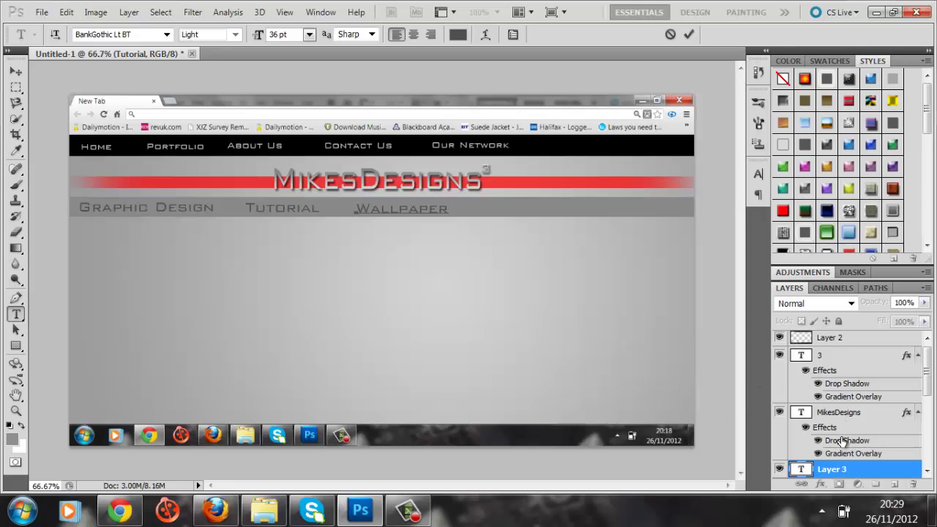
left_click(489, 208)
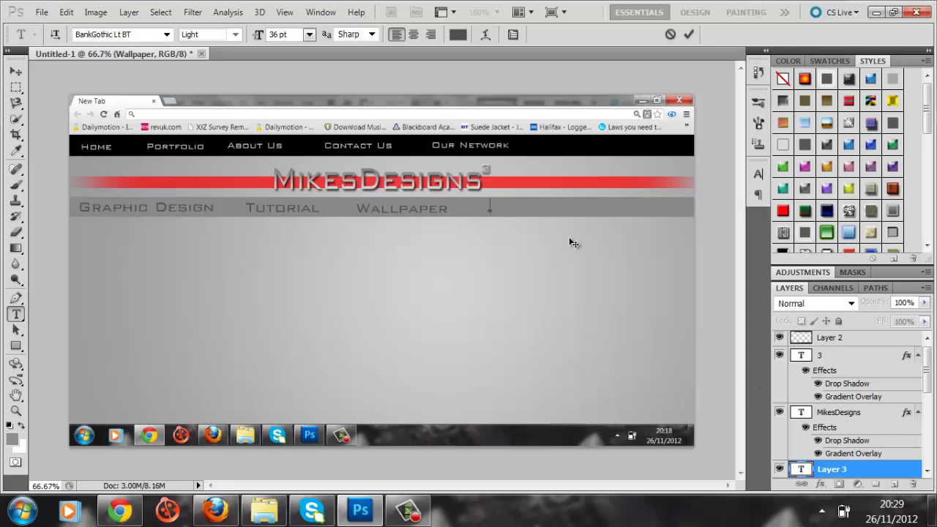
type("Staff")
left_click(17, 72)
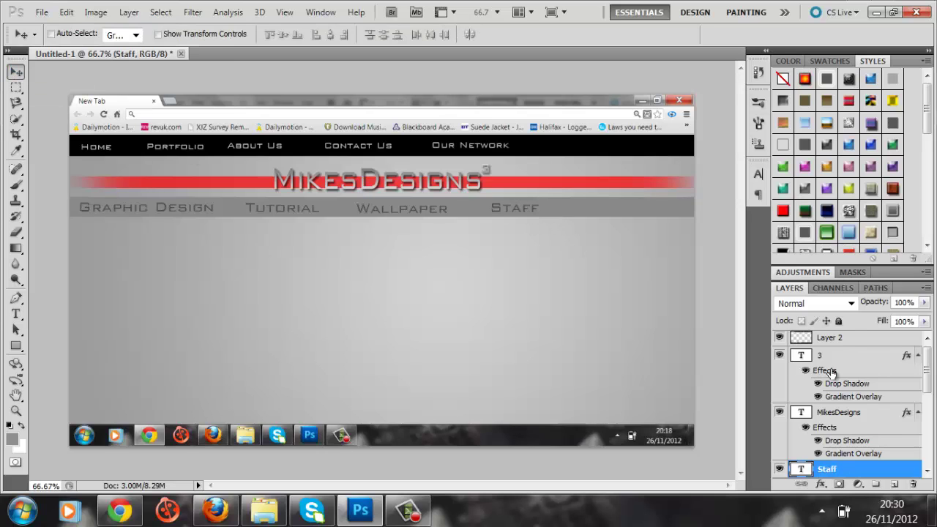
scroll(886, 419, "down", 2)
scroll(878, 420, "down", 2)
Shift the four menu labels slightly left and change Wallpaper to 'Wallpapers'
left_click(877, 436, "shift")
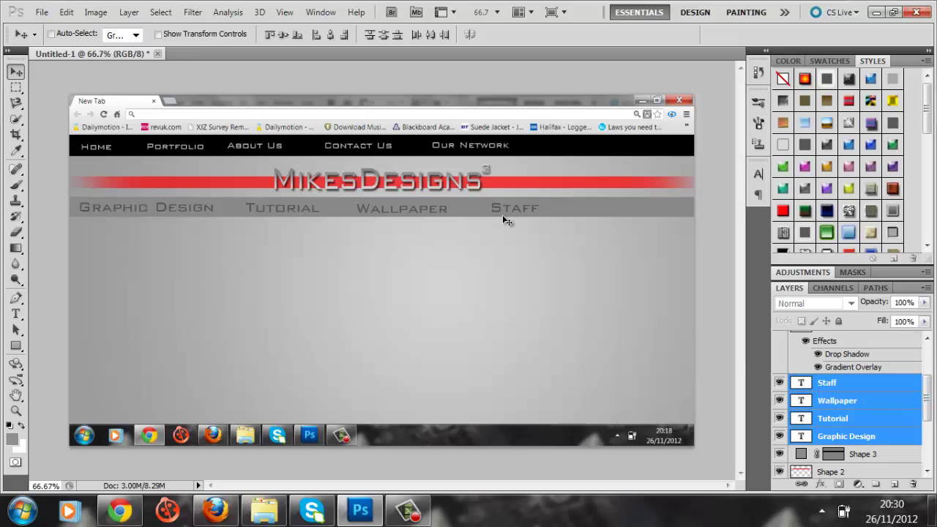
mouse_move(503, 215)
left_mouse_down()
mouse_move(491, 219)
mouse_move(500, 219)
left_mouse_up()
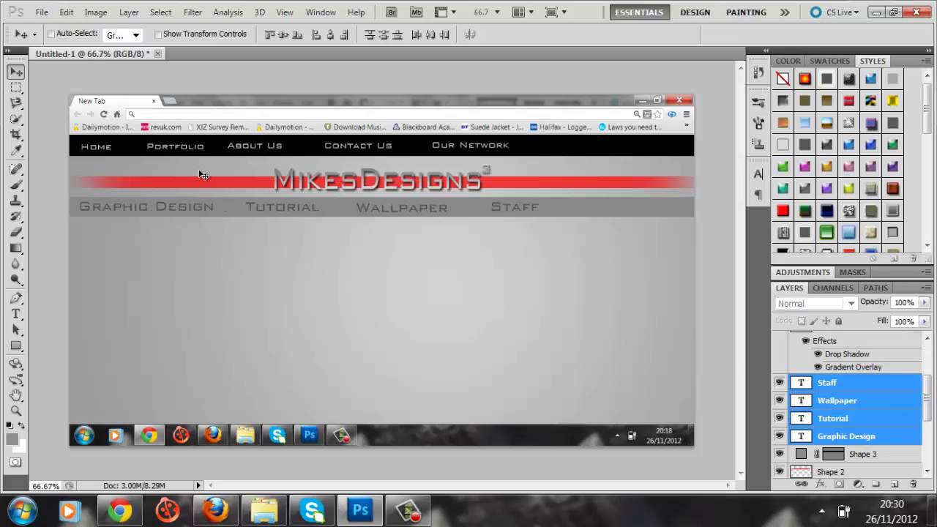
left_click(842, 401)
left_click(16, 313)
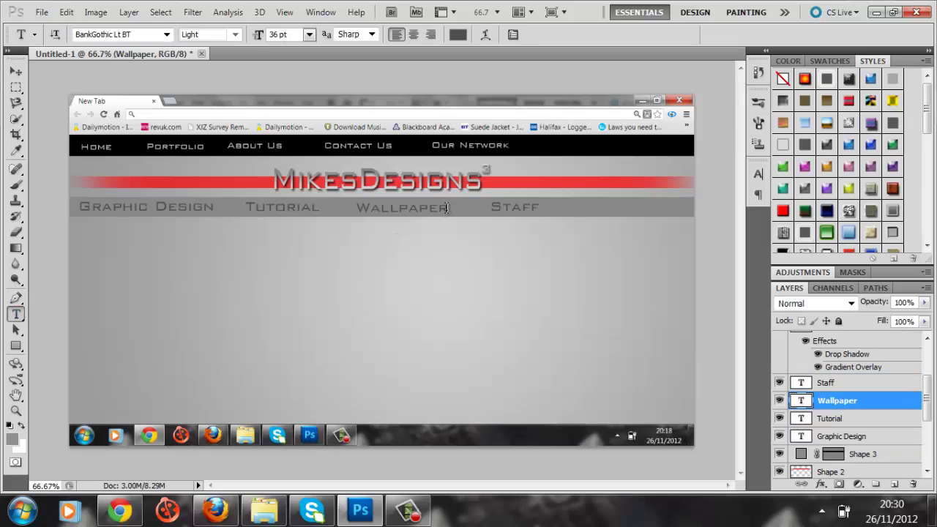
type("s")
Draw a red rectangle over the Wallpapers label, using the logo stripe's red
left_click(16, 345)
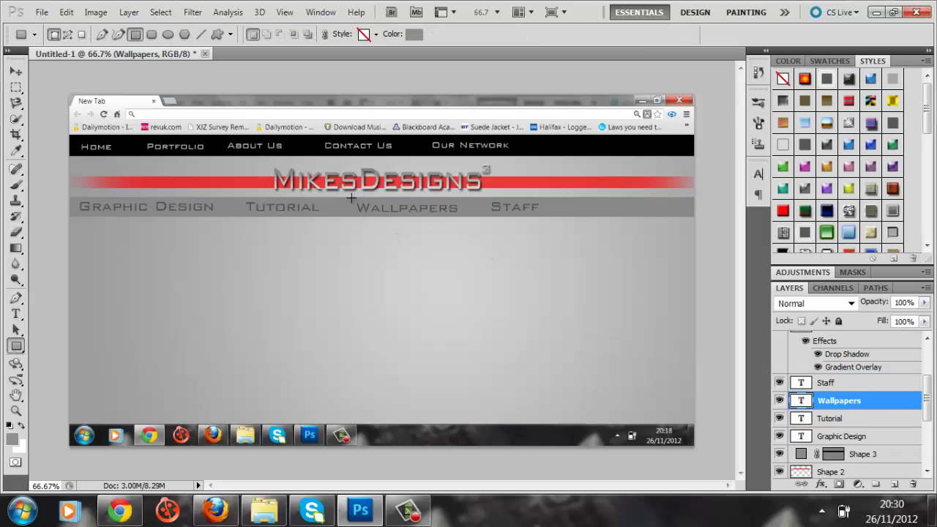
left_click_drag(388, 219, 464, 217)
left_click(414, 34)
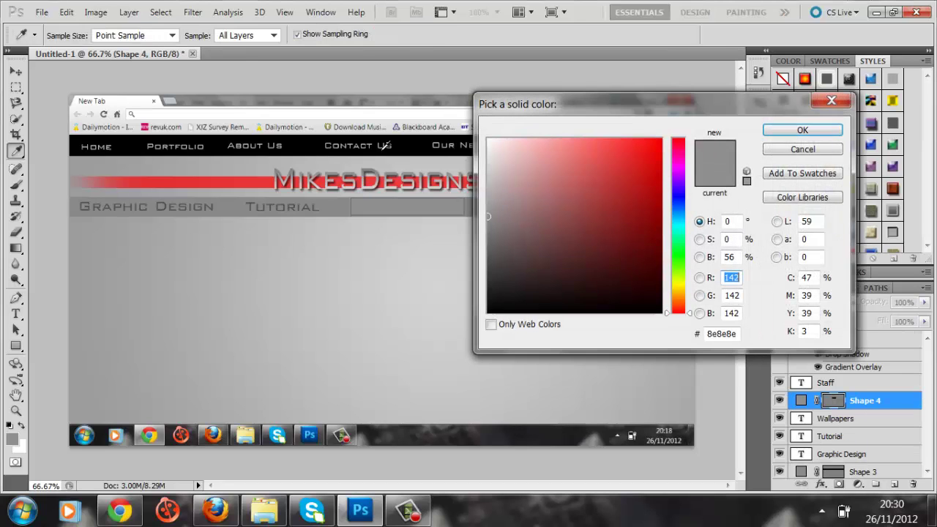
left_click(621, 153)
left_click(797, 69)
Move the red box beneath the text layers and stretch it to the bar's full height
left_click_drag(866, 400, 871, 463)
key("v")
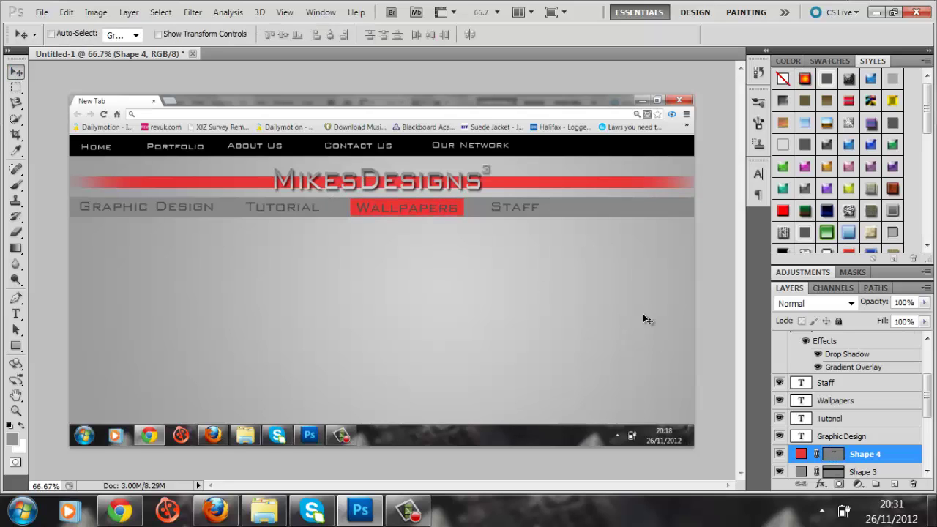
key("ctrl+t")
left_click_drag(407, 217, 407, 219)
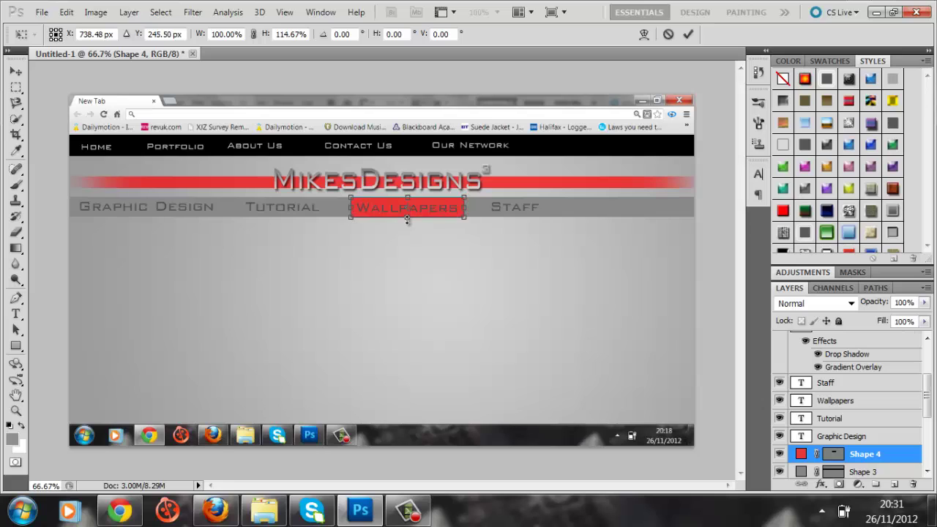
left_click(688, 34)
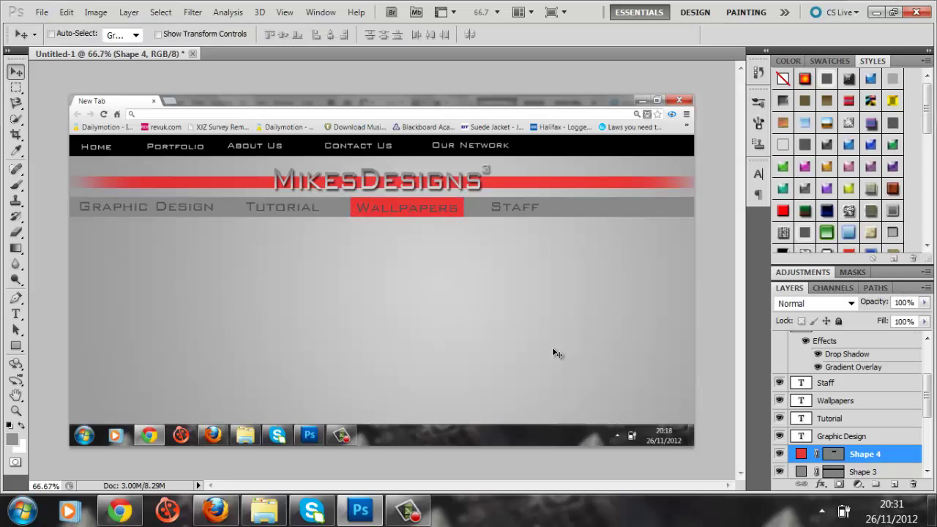
Delete the old browser screenshot layer from the mockup
left_click(119, 510)
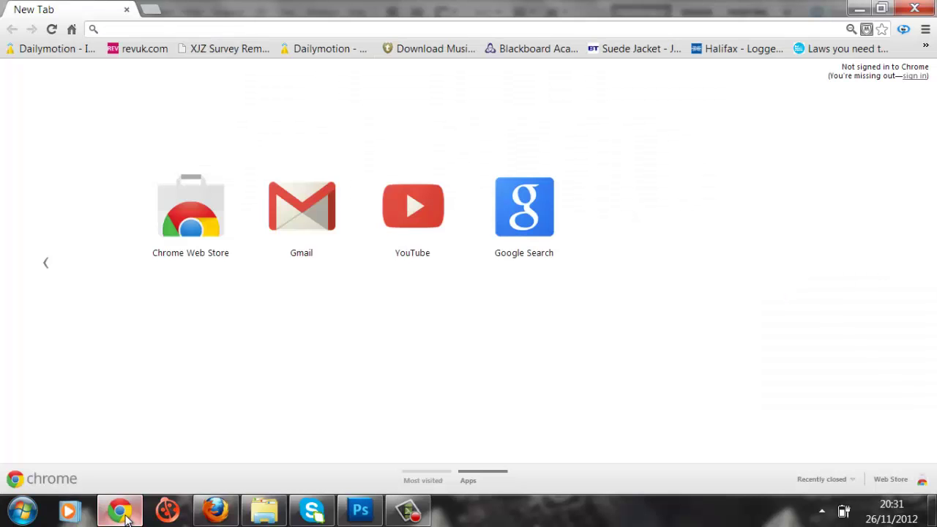
left_click(360, 510)
scroll(848, 408, "down", 3)
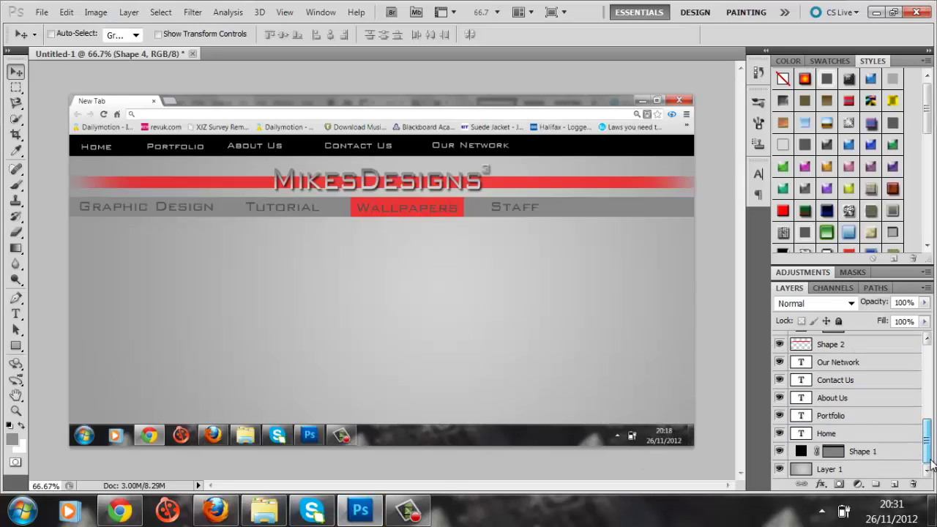
scroll(849, 380, "up", 6)
left_click(843, 344)
key("Delete")
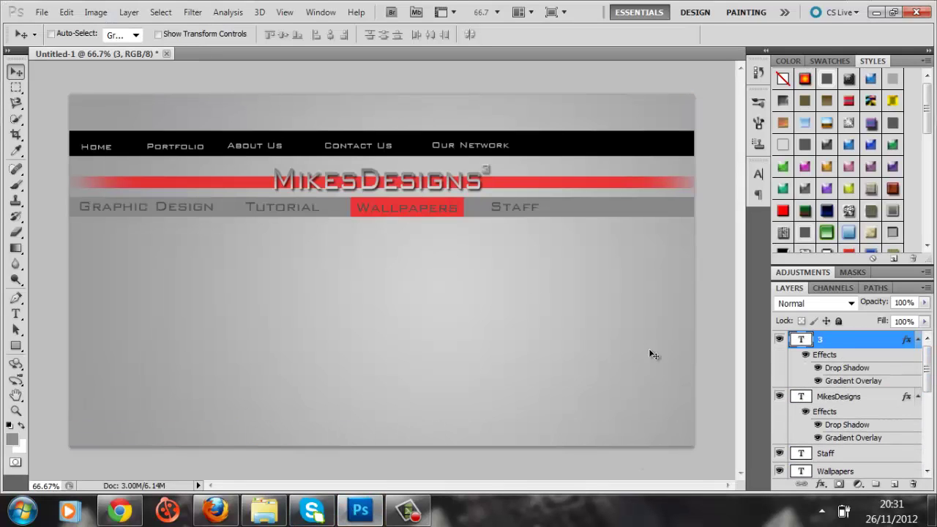
key("ctrl+z")
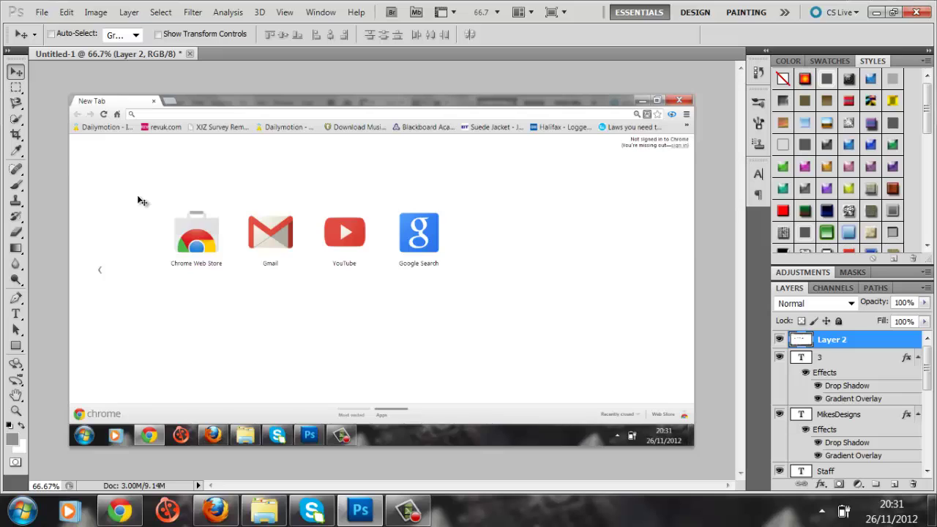
key("Delete")
Load mikesdesignscubed.com in Chrome, screenshot it, and paste it into Photoshop as Layer 2
left_click(119, 510)
left_click(152, 30)
type("wwww.mikes")
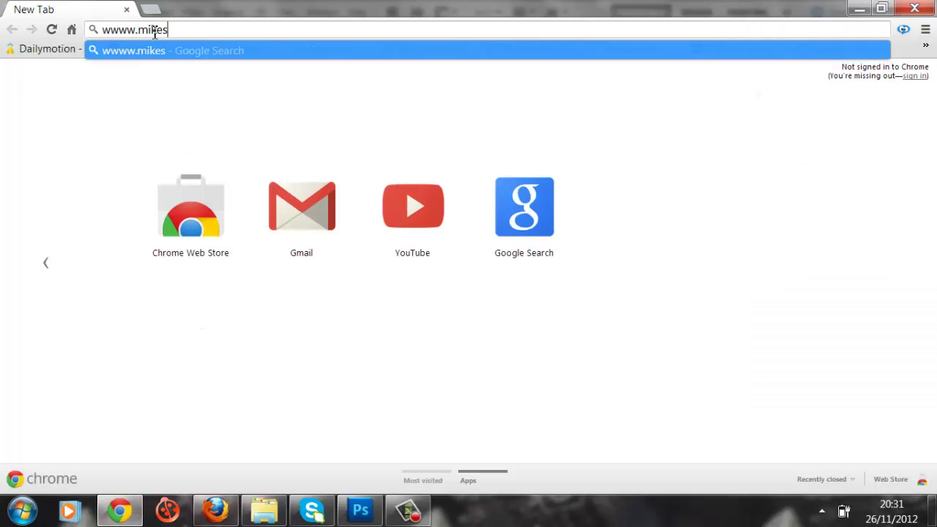
type("designscubed.com")
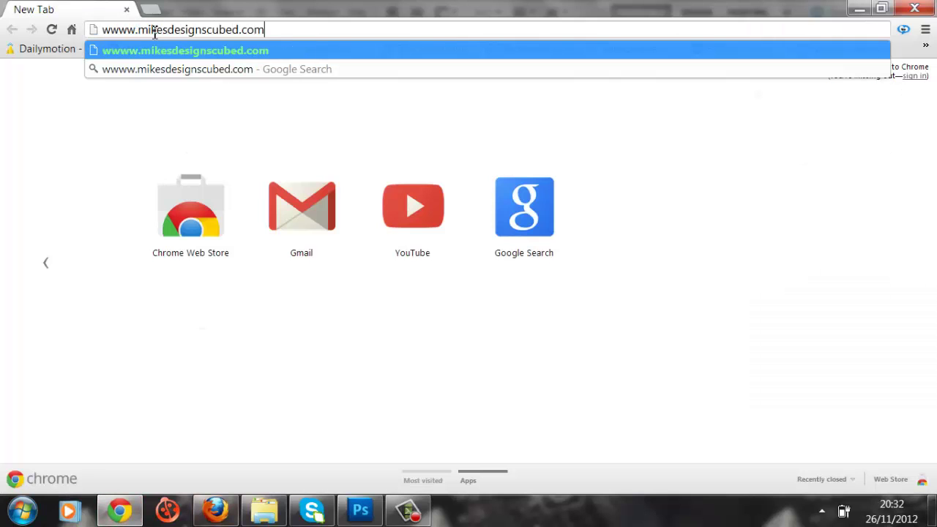
key("Return")
key("Print")
key("alt+Tab")
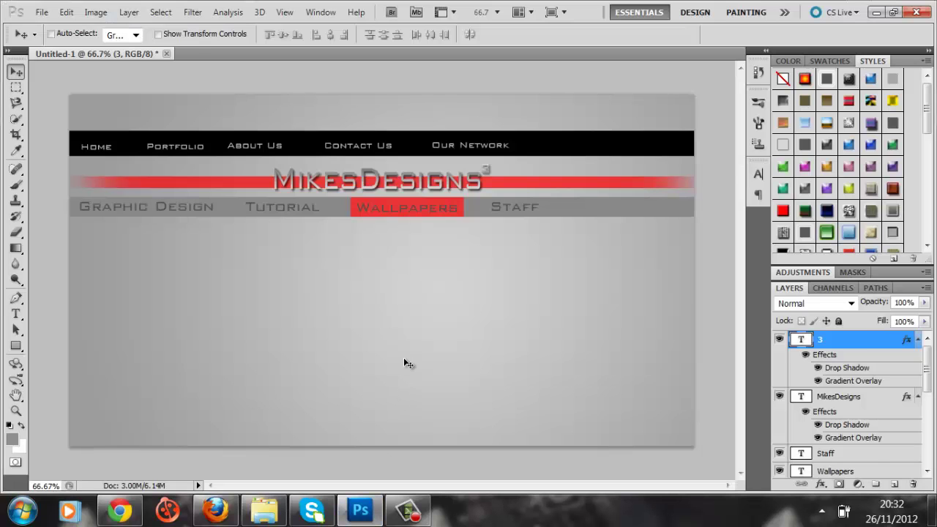
key("ctrl+v")
Delete the screenshot's page body to reveal the layout, and shrink the eraser brush
left_click(15, 88)
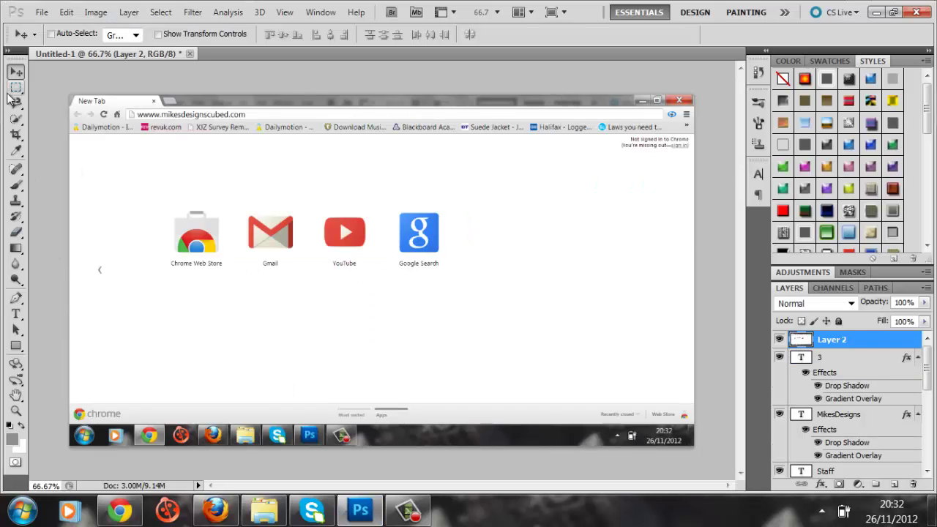
left_click_drag(260, 166, 694, 446)
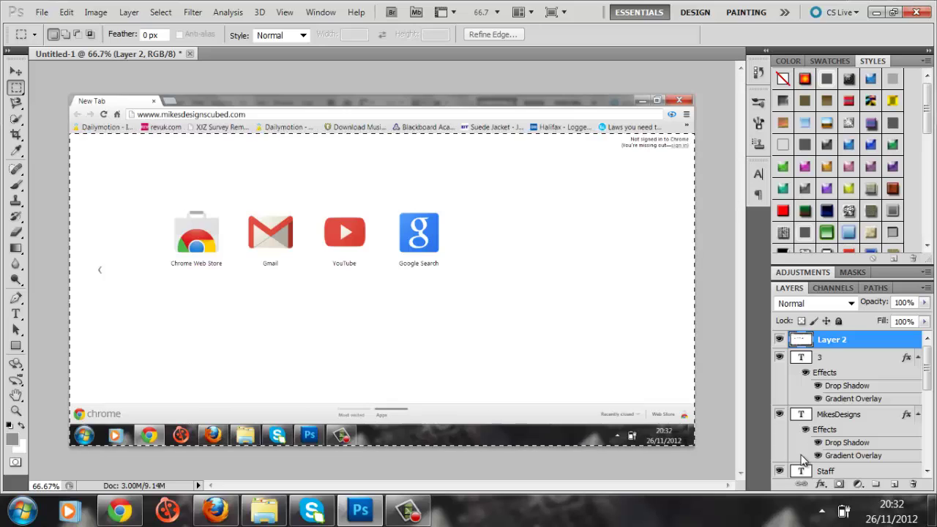
key("Delete")
left_click(16, 232)
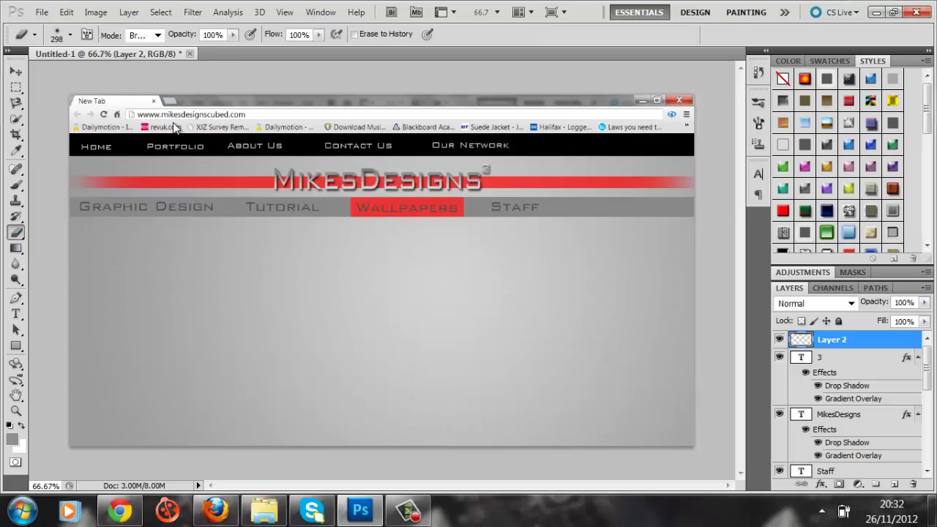
left_click(70, 34)
left_click_drag(58, 74, 49, 73)
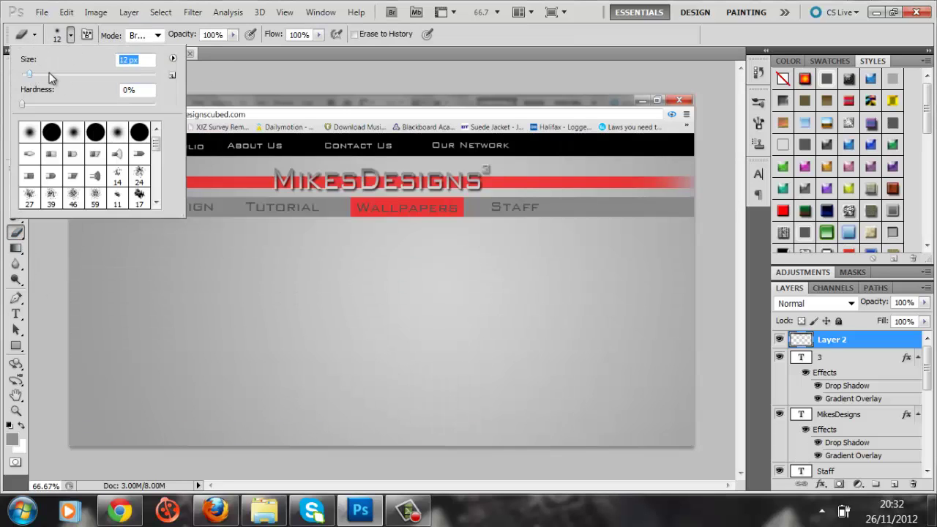
key("Return")
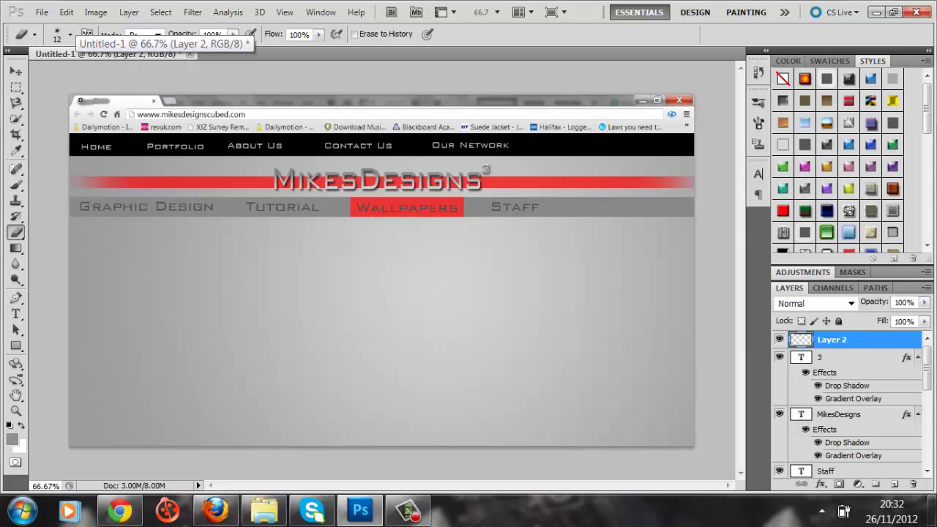
Clone-stamp over the New Tab title so the browser tab is blank
left_click(16, 199)
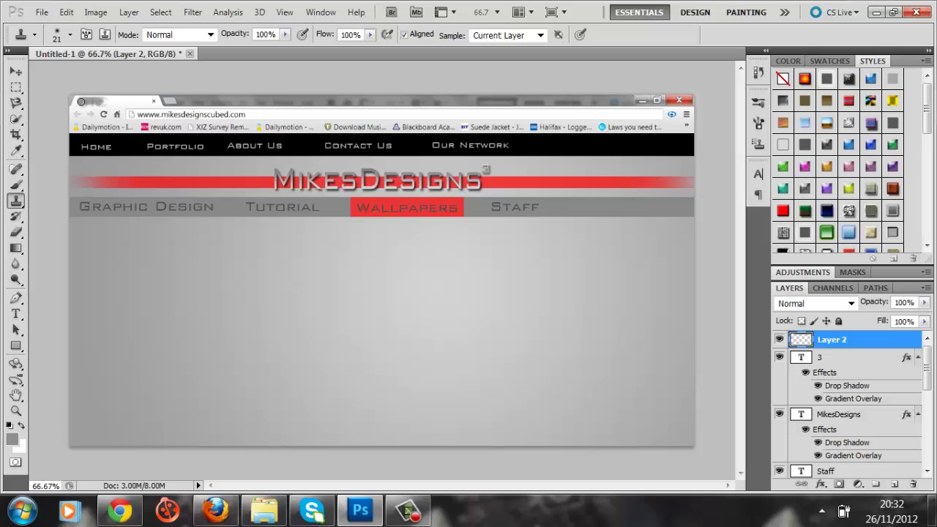
left_click(128, 101, "alt")
left_click_drag(92, 102, 86, 102)
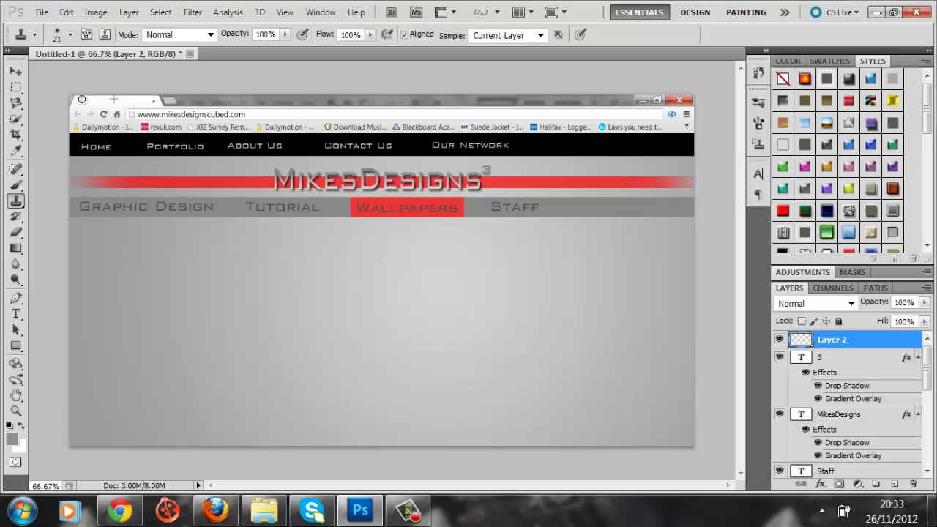
left_click_drag(82, 99, 104, 111)
Start a text layer on the browser tab, trying 30 and 24 pt before settling on 18 pt
left_click(16, 314)
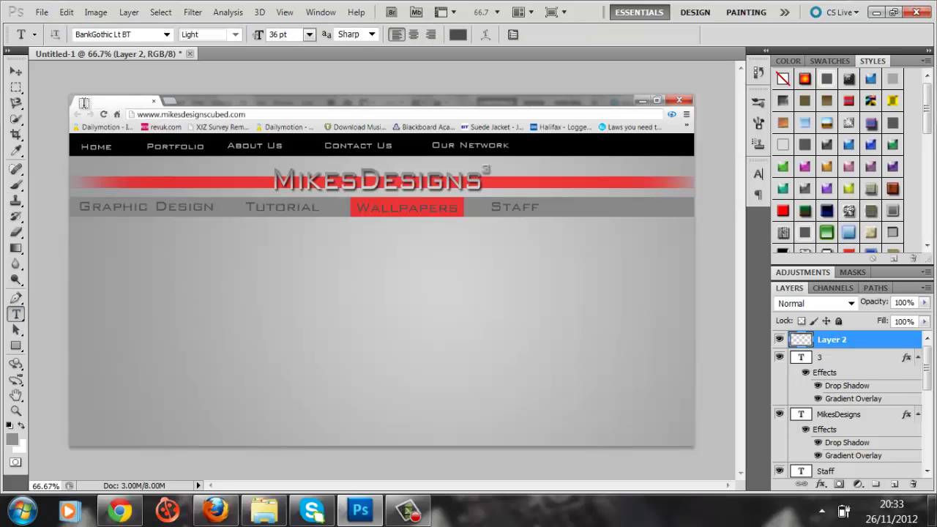
left_click(83, 102)
left_click(309, 34)
left_click(303, 222)
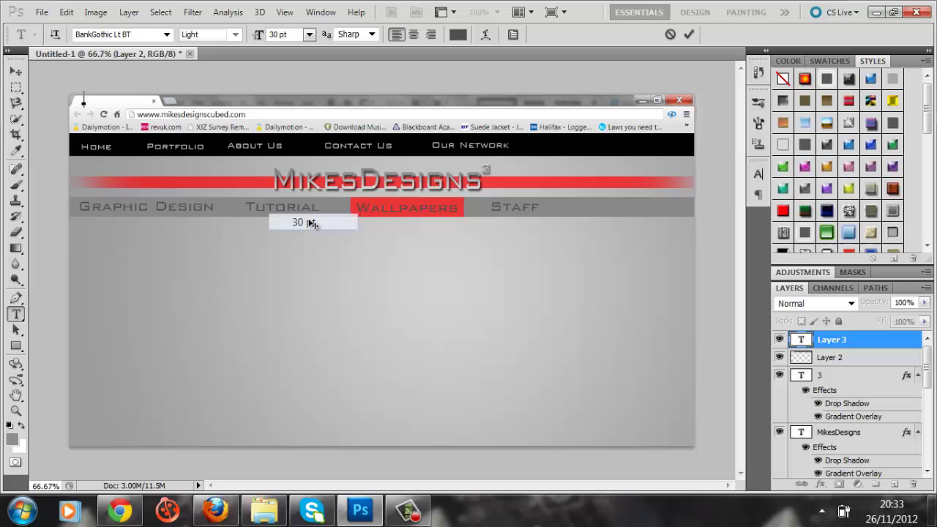
left_click(166, 34)
left_click(309, 35)
left_click(309, 34)
left_click(305, 207)
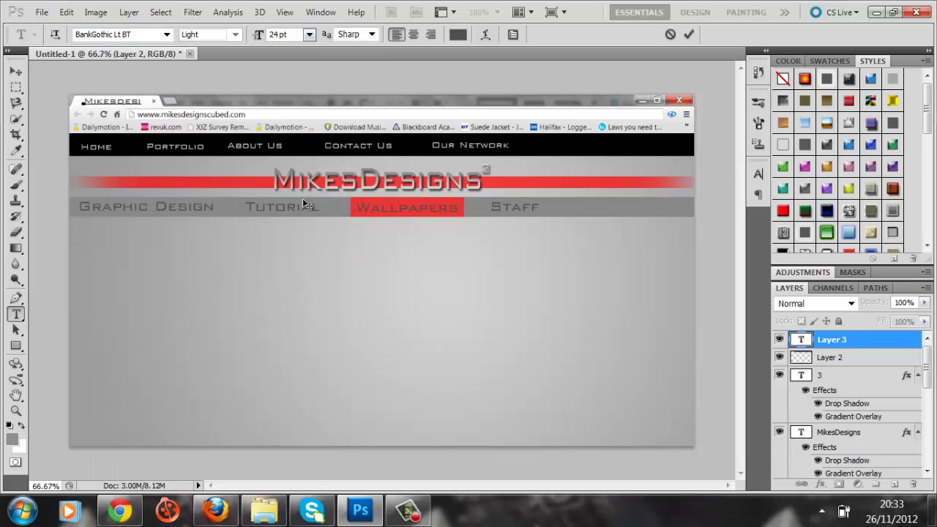
left_click(309, 34)
left_click(305, 192)
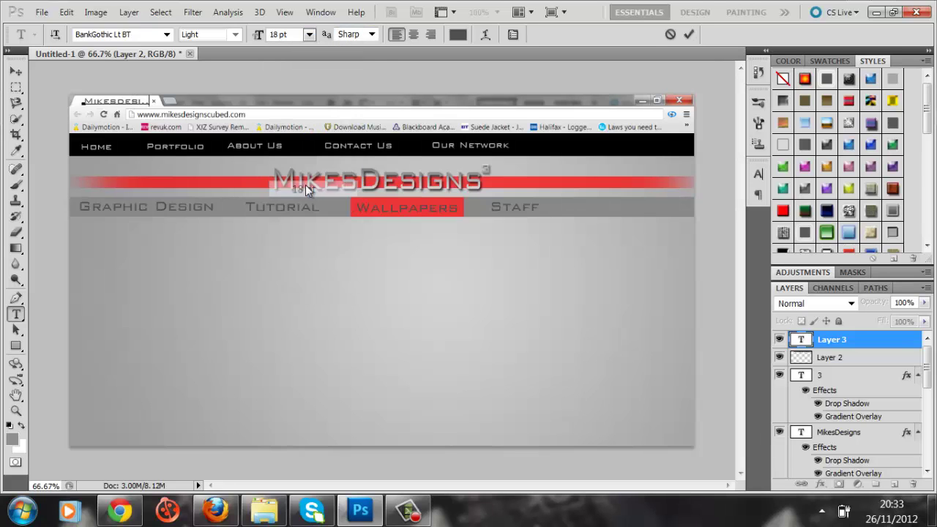
left_click(308, 35)
left_click(309, 190)
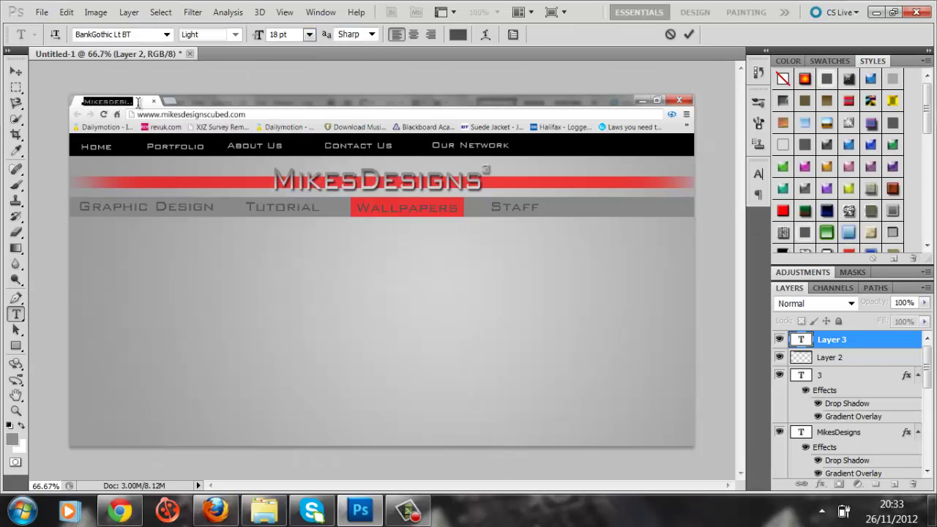
Commit the 'Mikesdesi..' tab title and nudge it left and up into place
left_click(15, 72)
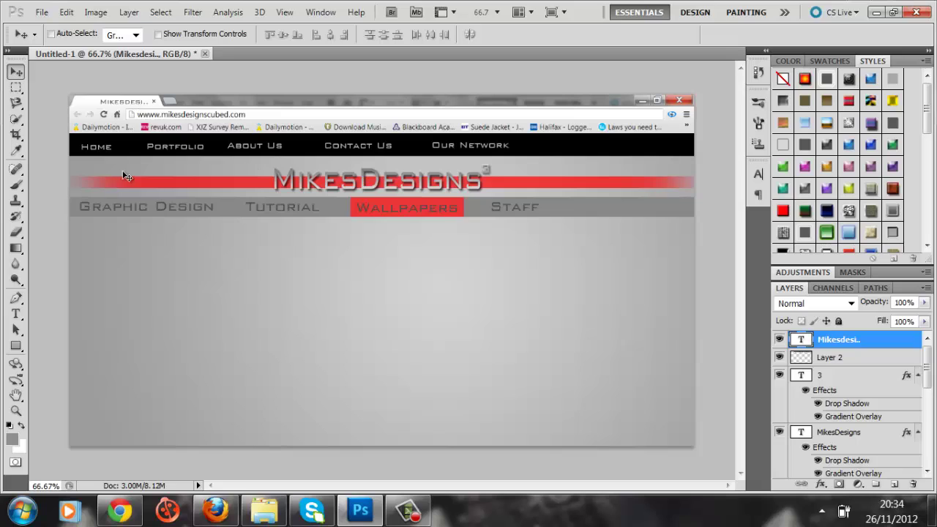
left_click_drag(121, 107, 117, 108)
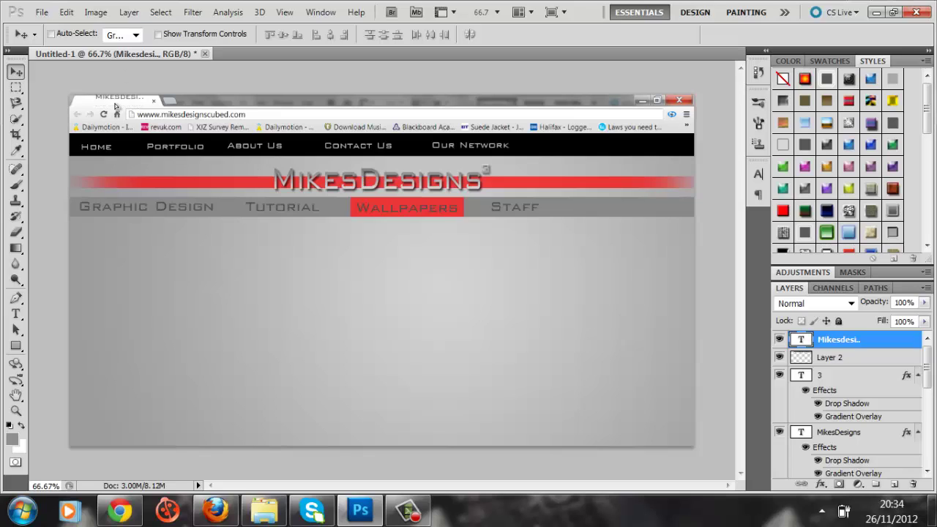
key("Up")
key("Up")
Add a '3' text layer at the tab's left edge in BatmanForeverAlternate, black, 24 pt
left_click(15, 313)
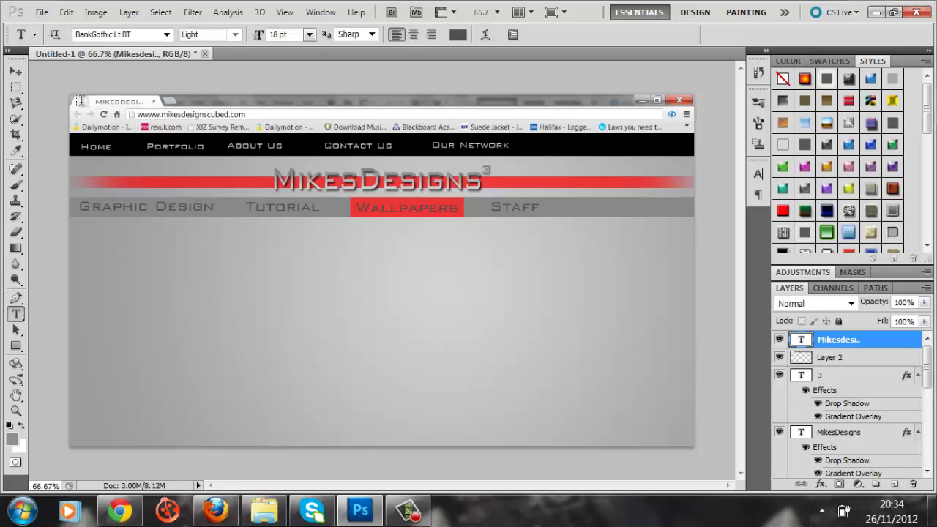
left_click(81, 102)
left_click(168, 35)
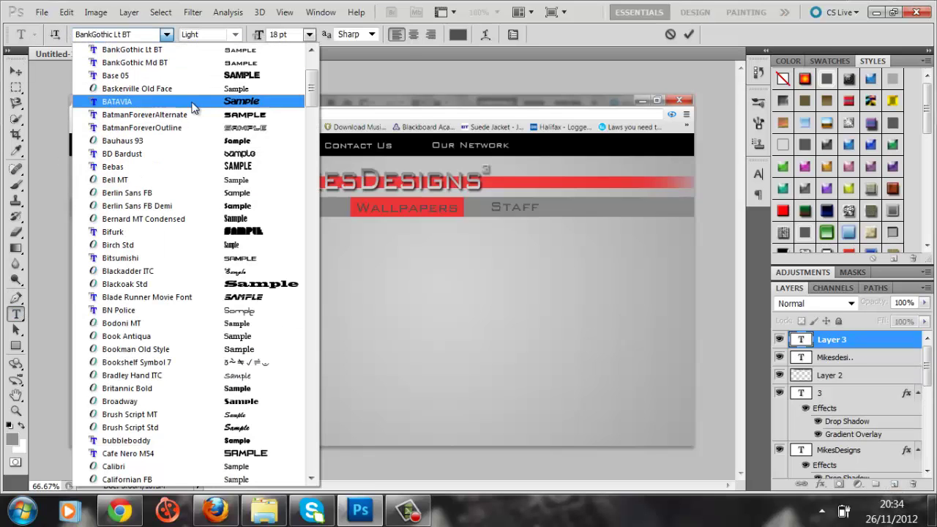
left_click(245, 119)
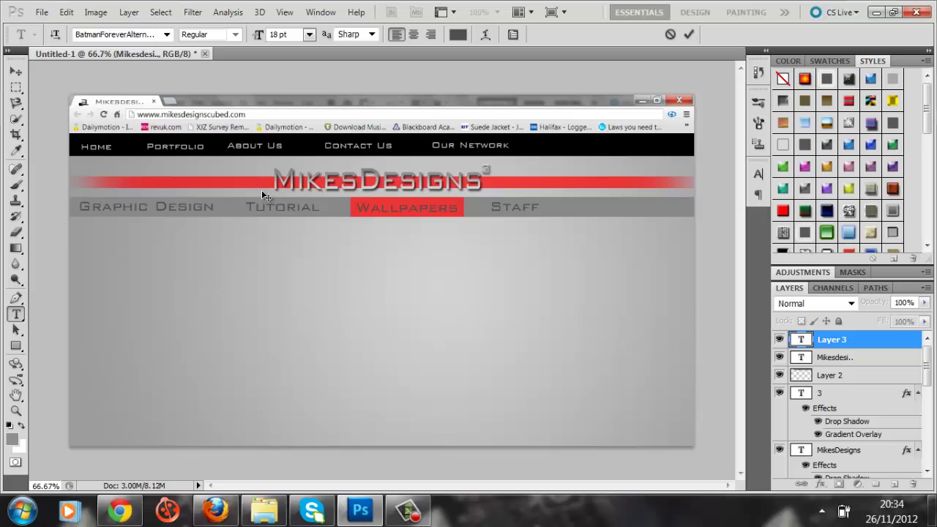
left_click(458, 35)
left_click(489, 308)
left_click(808, 131)
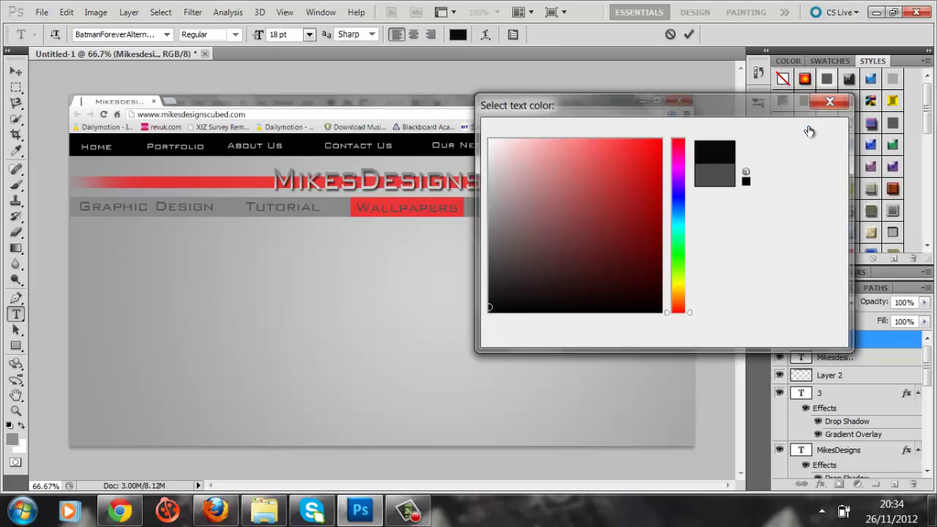
left_click(309, 34)
left_click(303, 202)
type("3")
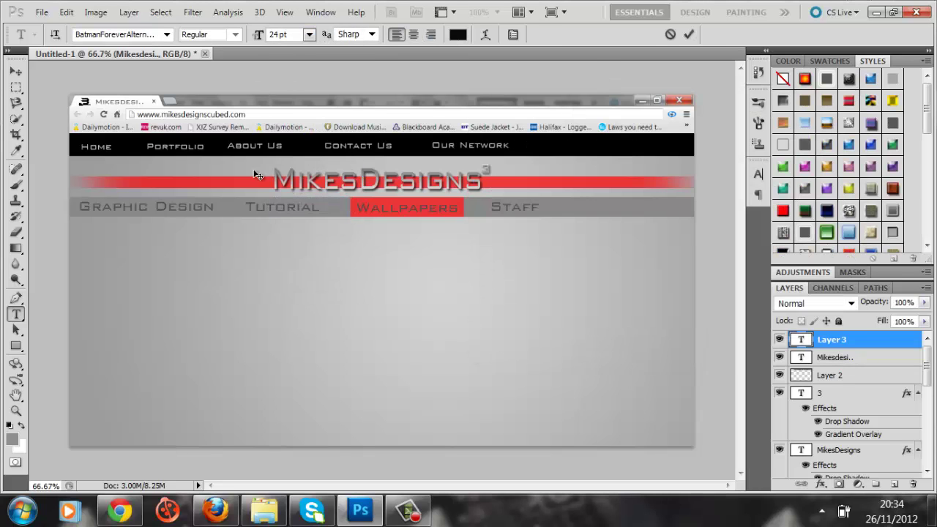
left_click(688, 35)
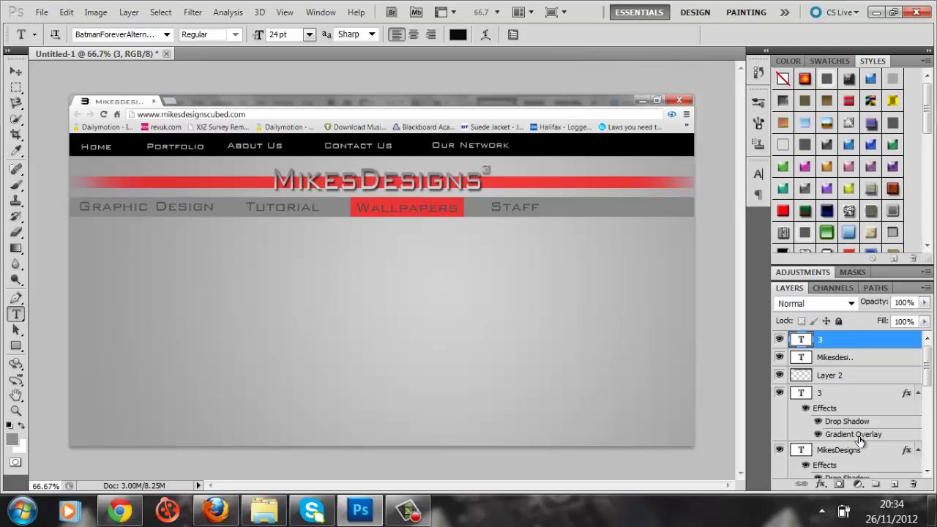
Draw a small red rectangle on a new layer beneath the 3, then bring Chrome forward
left_click(893, 484)
left_click_drag(900, 343, 897, 361)
key("u")
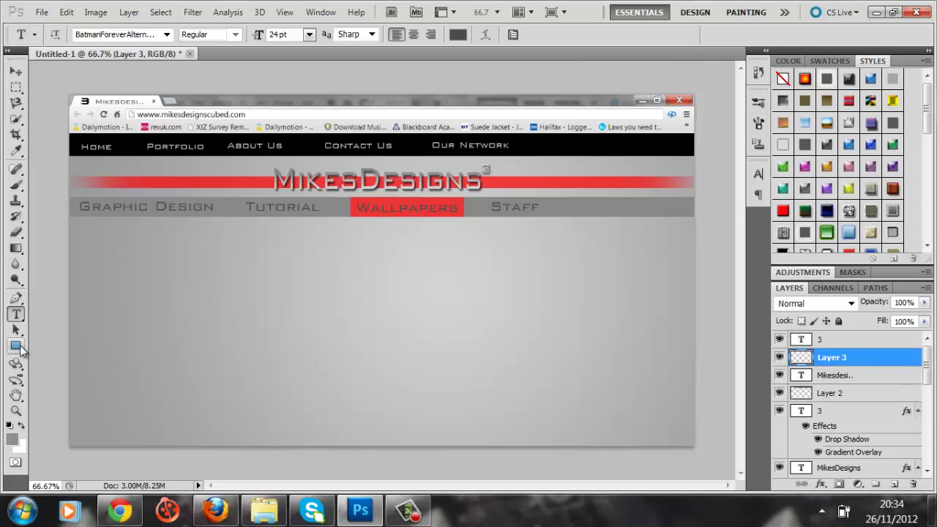
left_click_drag(86, 103, 120, 118)
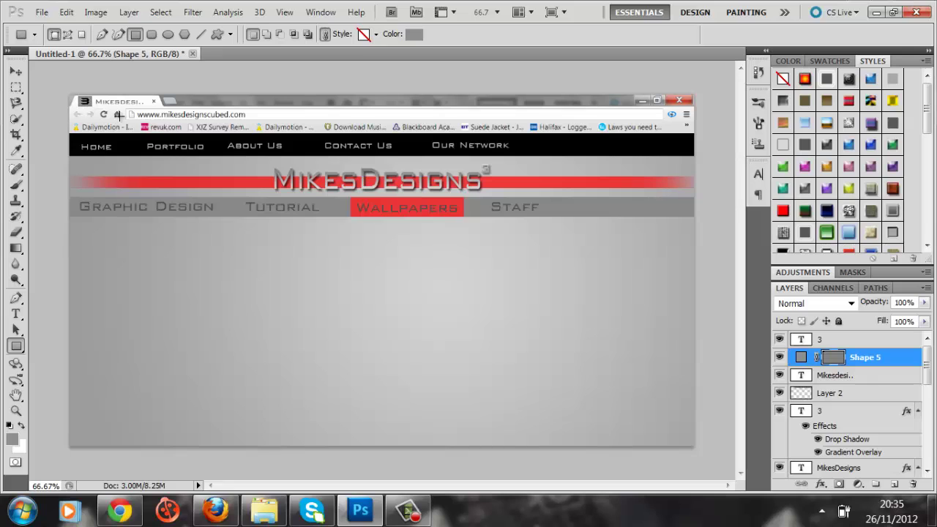
left_click(414, 34)
key("Escape")
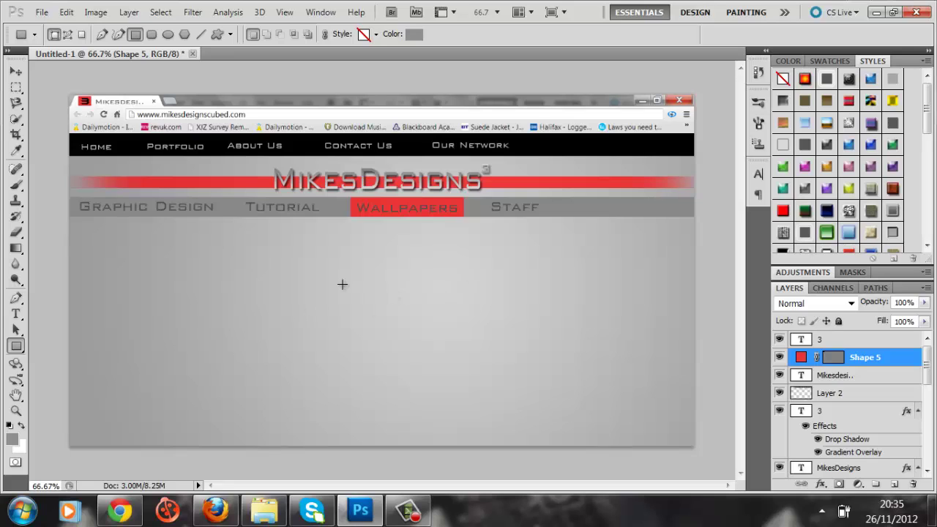
left_click(120, 510)
Load google.co.uk and paste its screenshot into the mockup above the 3 layer
type("googl")
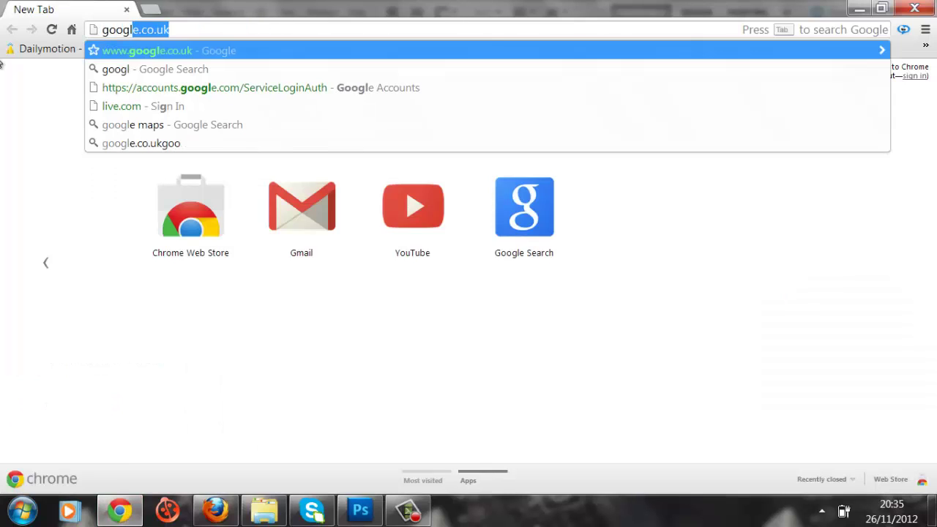
key("Return")
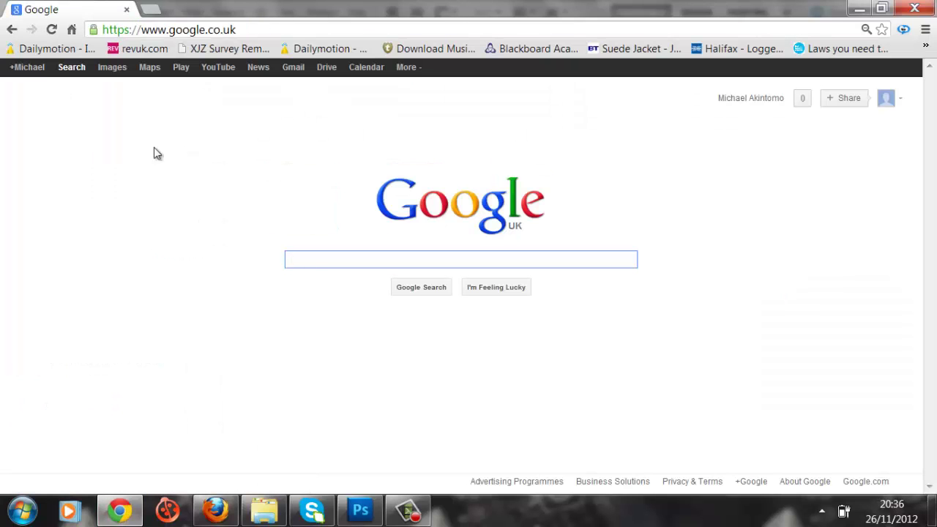
left_click(359, 510)
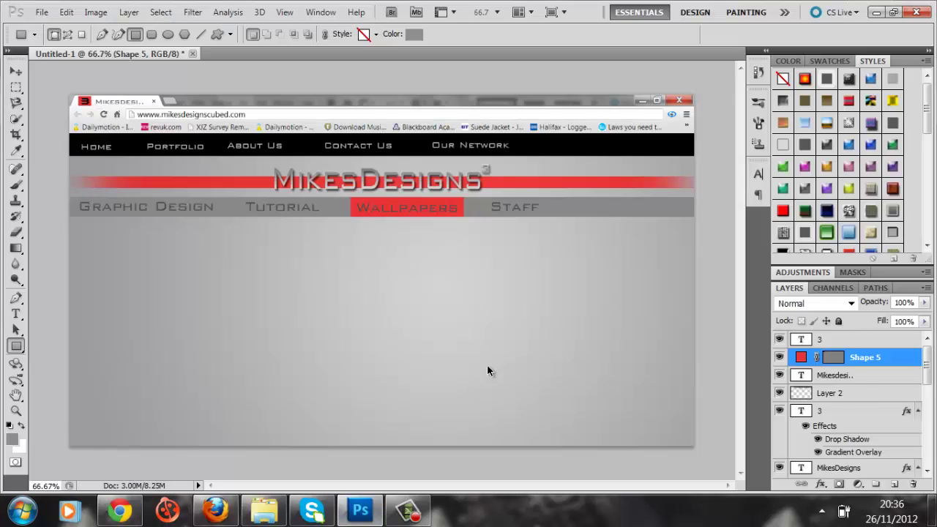
key("ctrl+v")
left_click_drag(877, 366, 877, 338)
Delete the screenshot's browser bar and page content, leaving only the scrollbar
key("m")
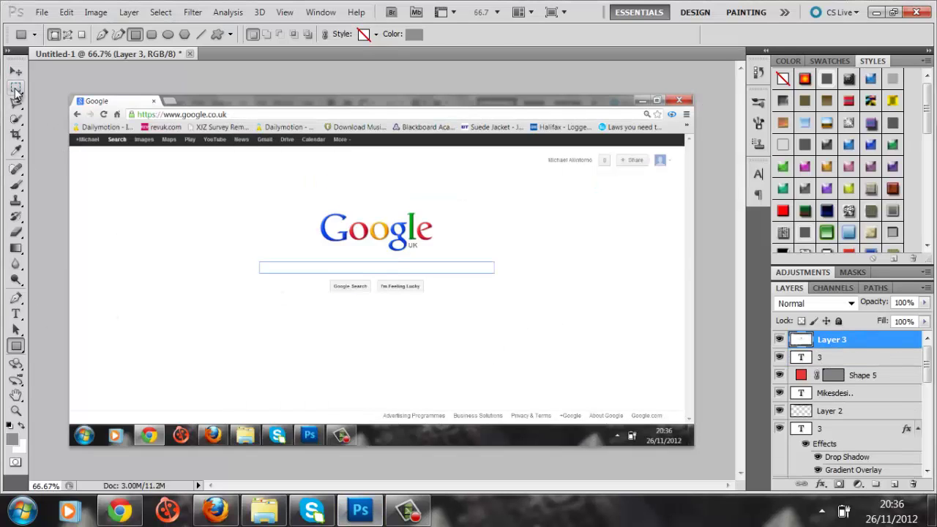
left_click_drag(46, 74, 260, 129)
key("Delete")
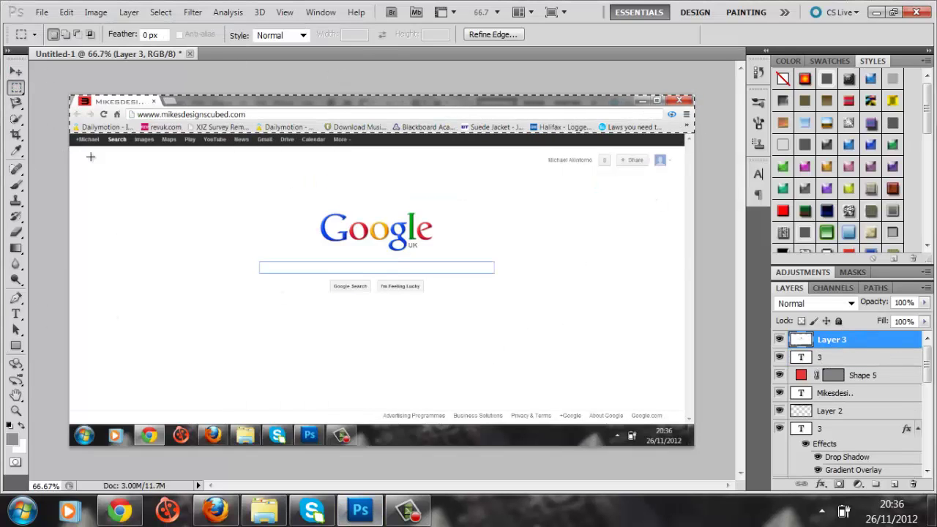
left_click_drag(70, 444, 677, 97)
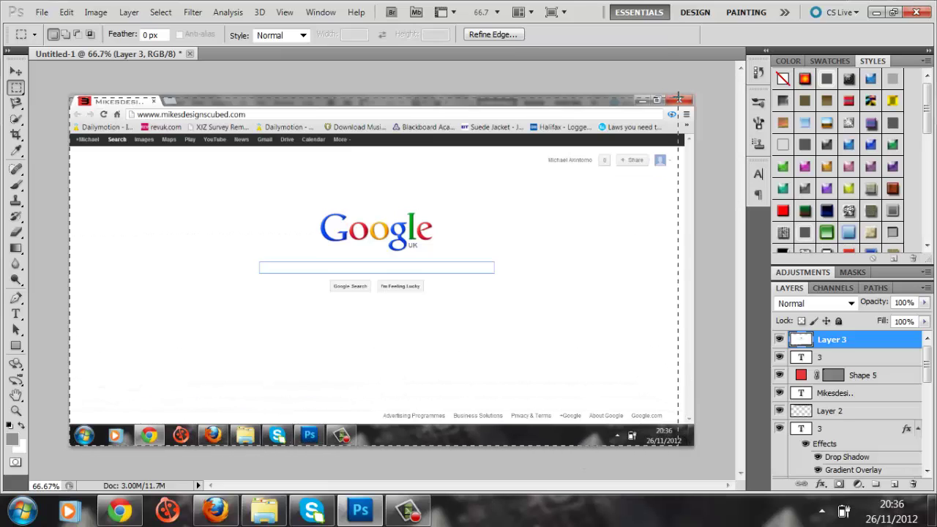
key("Delete")
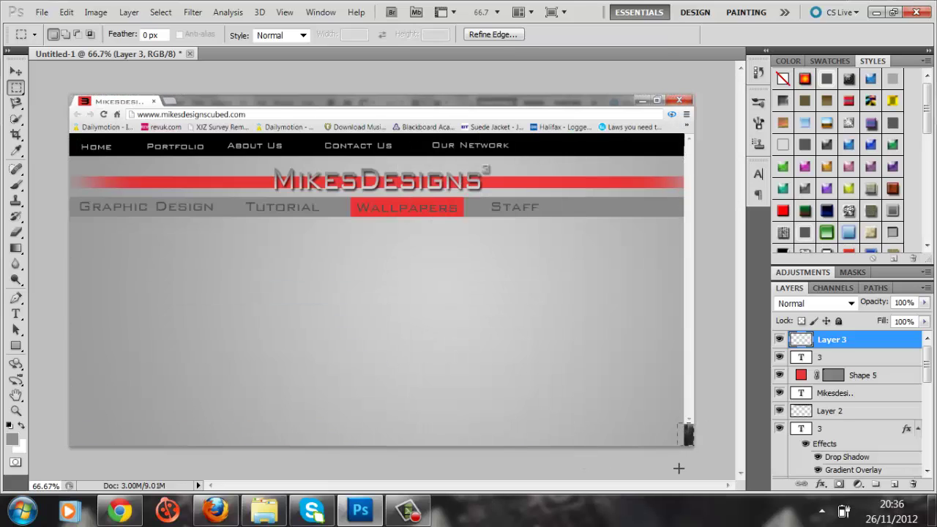
key("Delete")
left_click_drag(681, 139, 686, 440)
key("Delete")
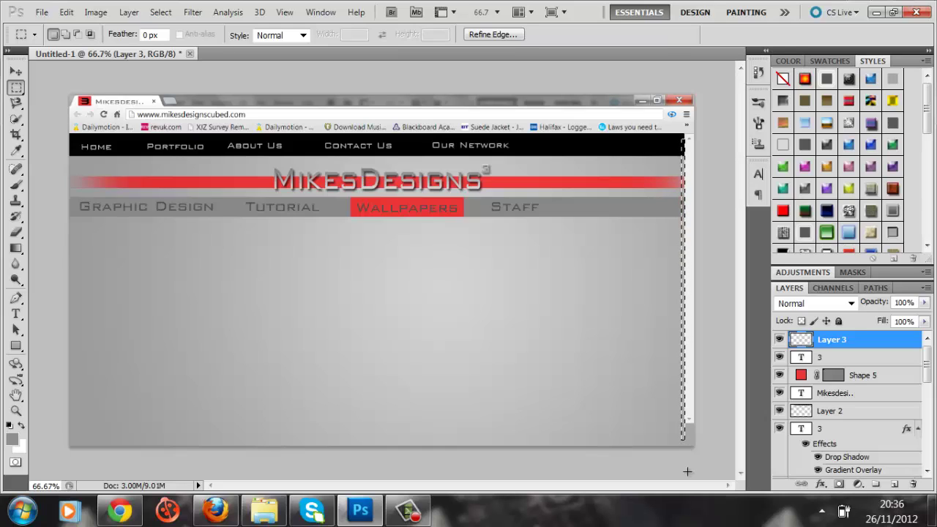
key("ctrl+d")
Stretch the scrollbar strip down to the bottom of the page
left_click_drag(669, 145, 684, 128)
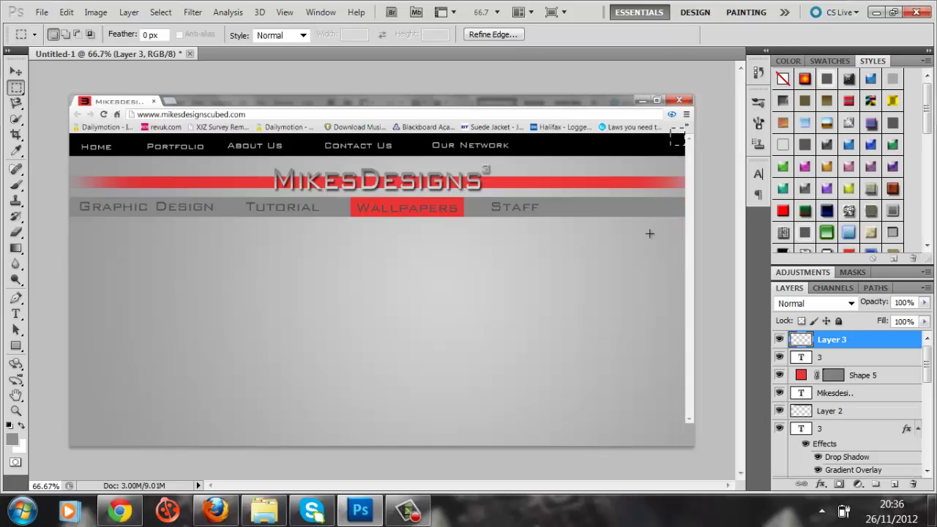
left_click(15, 71)
key("ctrl+t")
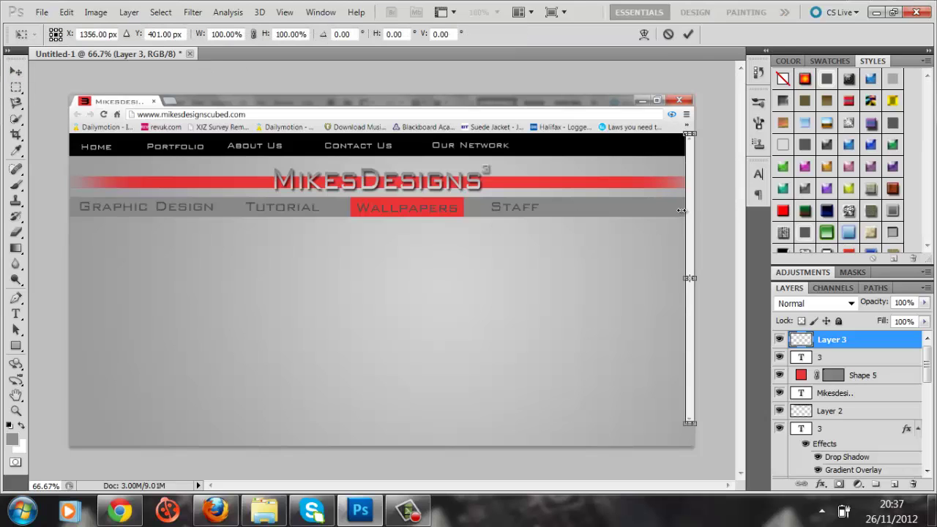
left_click_drag(690, 425, 690, 445)
key("Return")
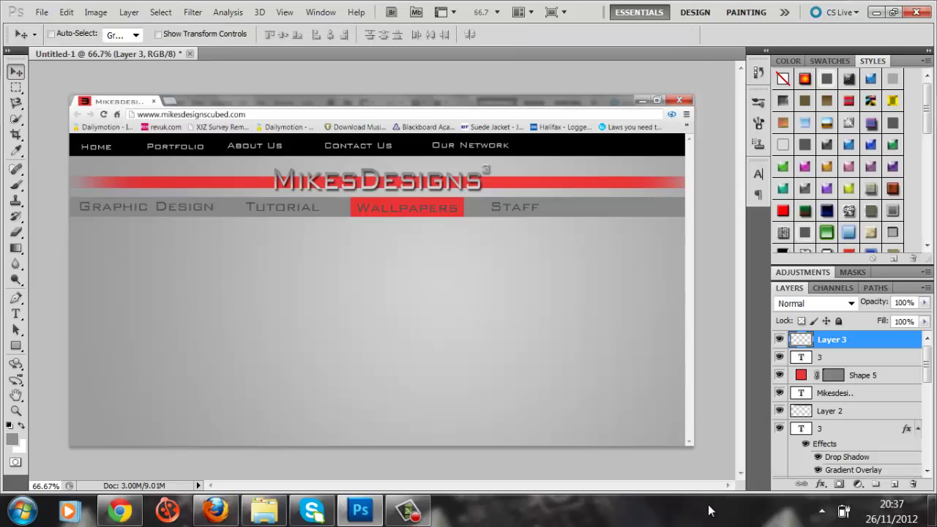
Search Google Images for 'cool wallpapers' and paste a screenshot of the results into the mockup
left_click(119, 511)
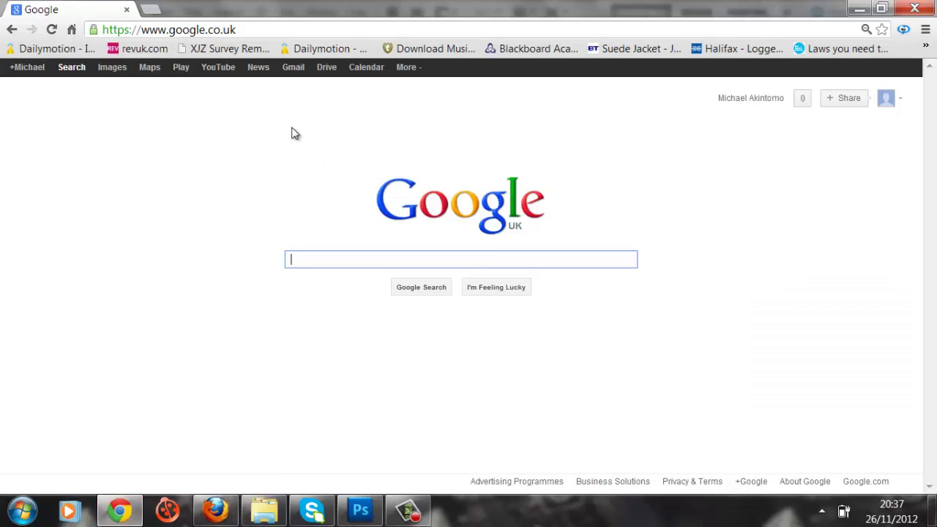
type("back")
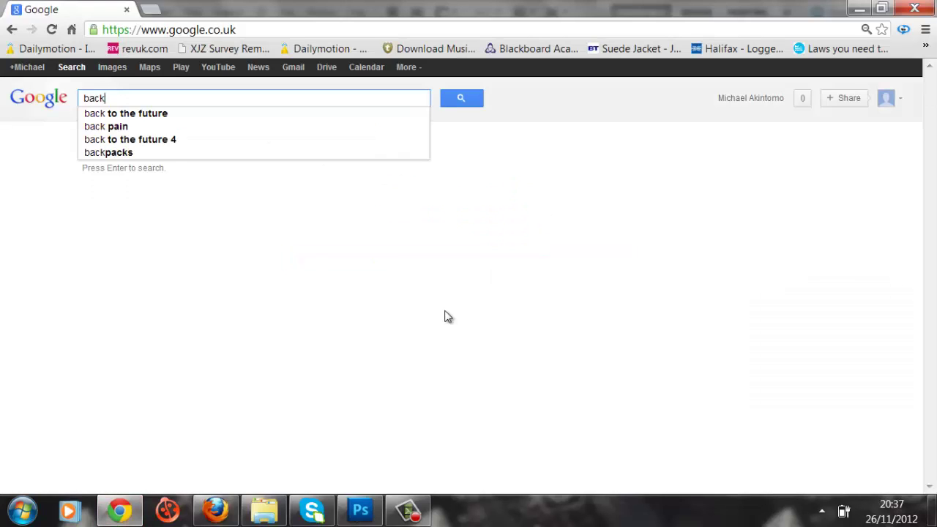
type("grou")
key("BackSpace")
key("BackSpace")
key("BackSpace")
type("cool wal")
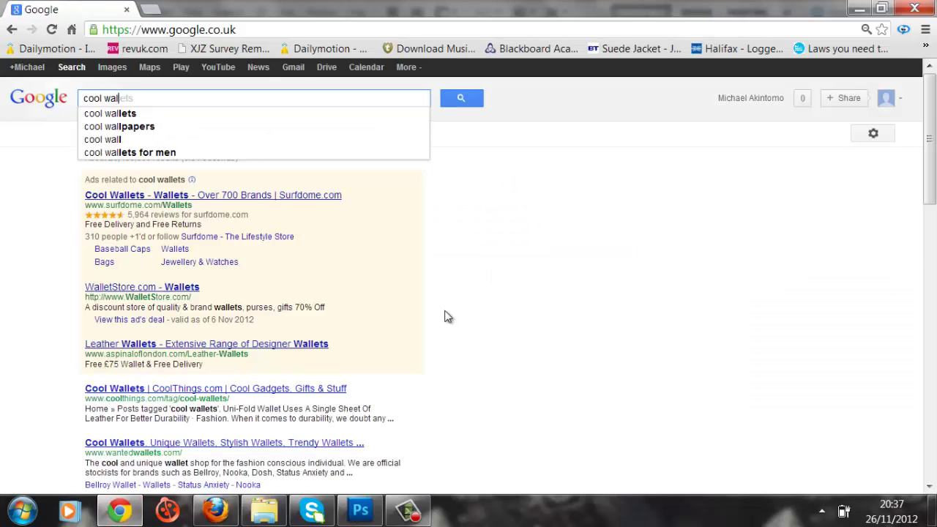
type("lpapers")
key("Return")
left_click(112, 67)
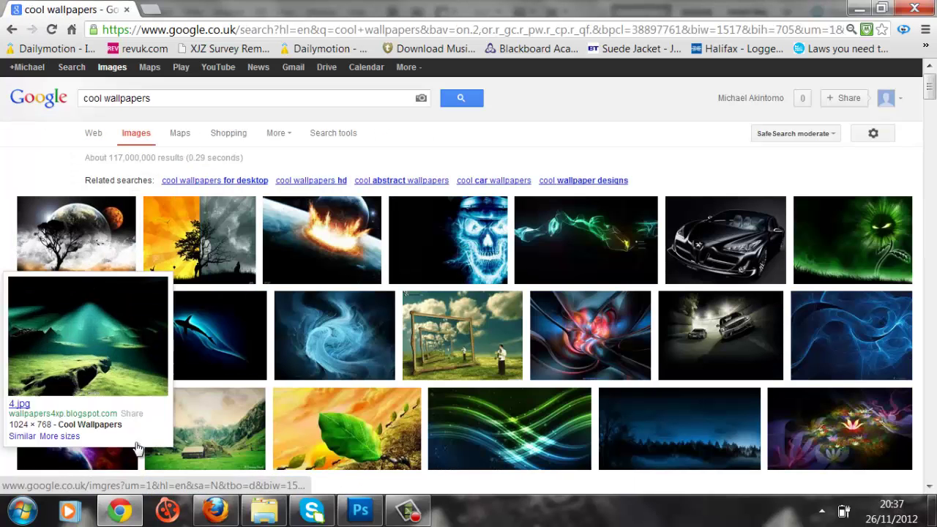
key("Print")
left_click(359, 510)
key("ctrl+v")
Delete Layer 3 and make Layer 4 the working layer, dismissing the clearing warnings
left_click(835, 372)
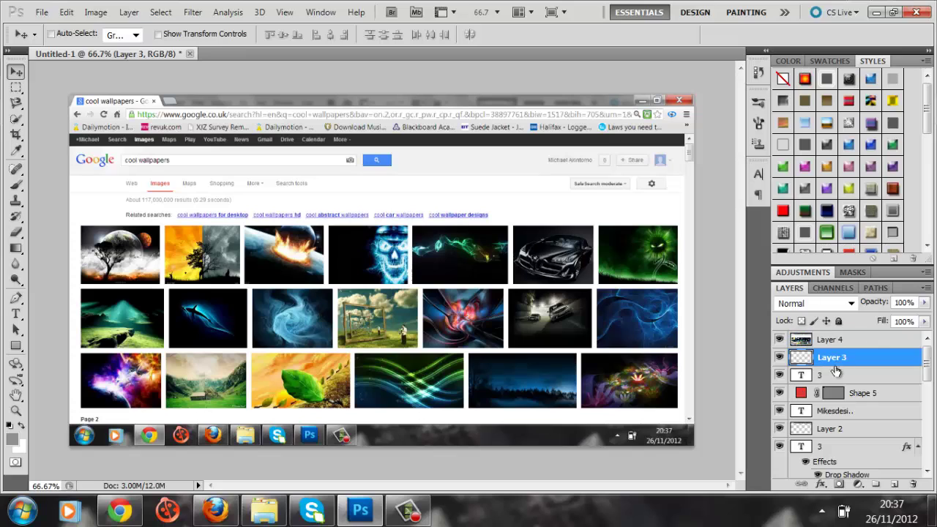
key("Delete")
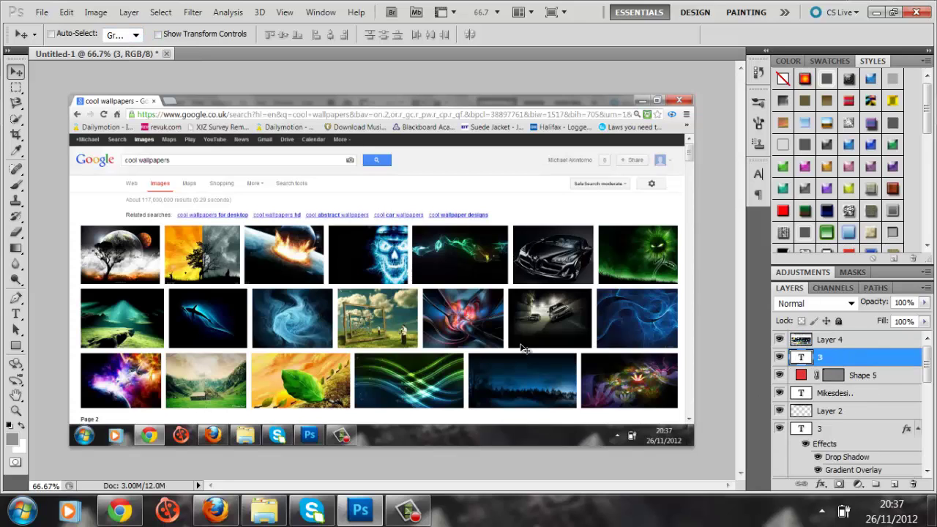
key("m")
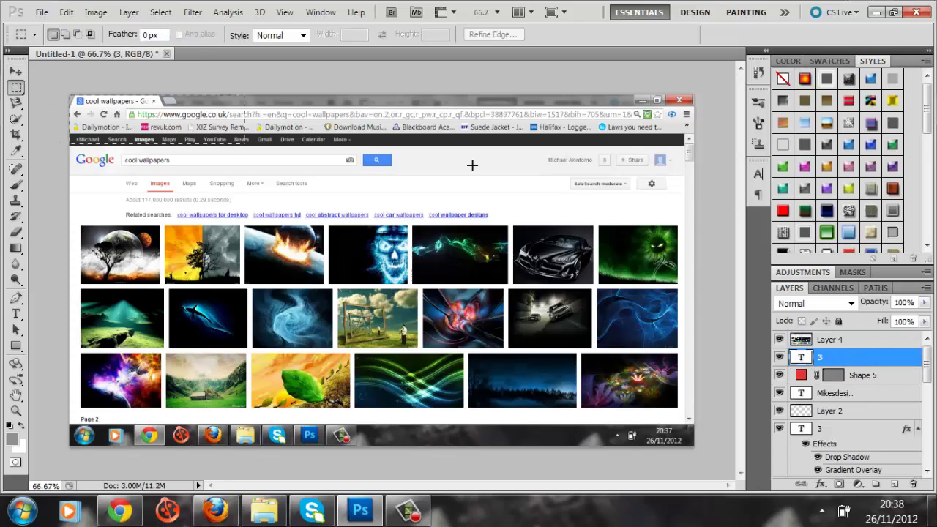
key("ctrl+a")
key("Delete")
key("Return")
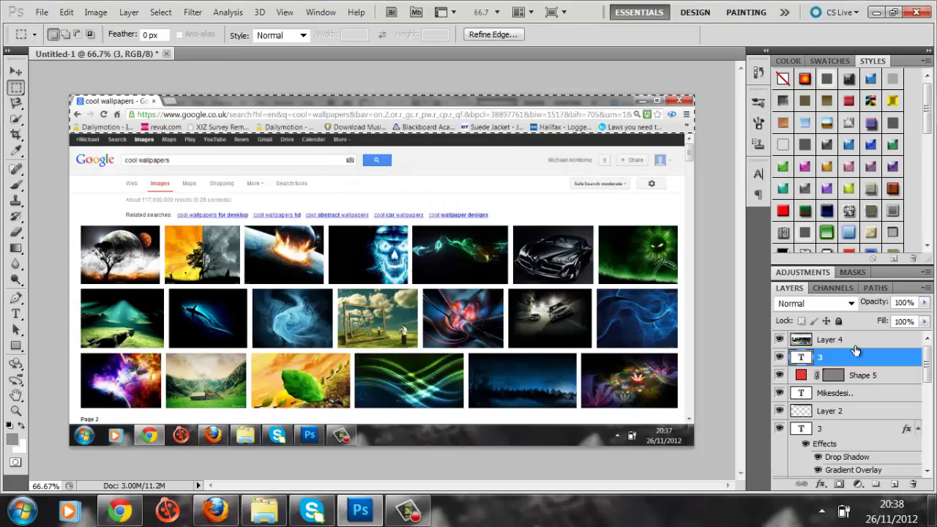
left_click(829, 340)
key("Delete")
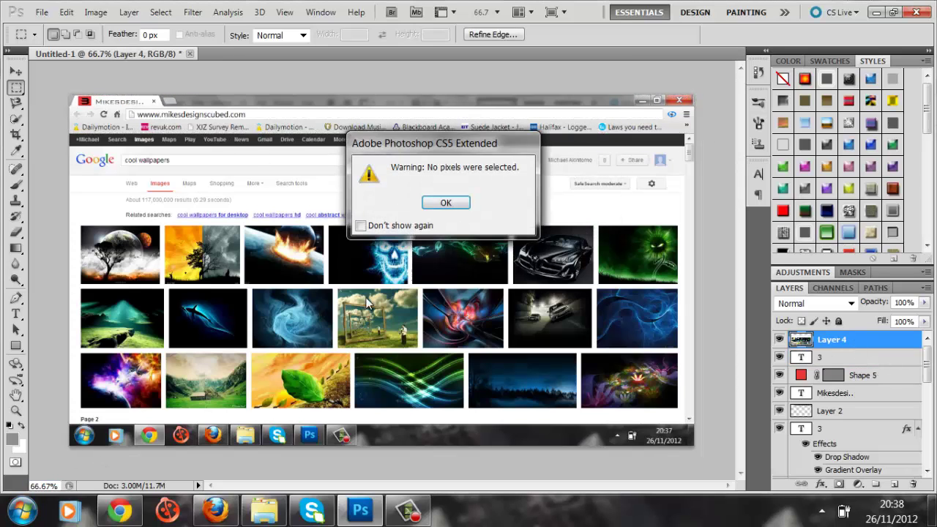
left_click(461, 204)
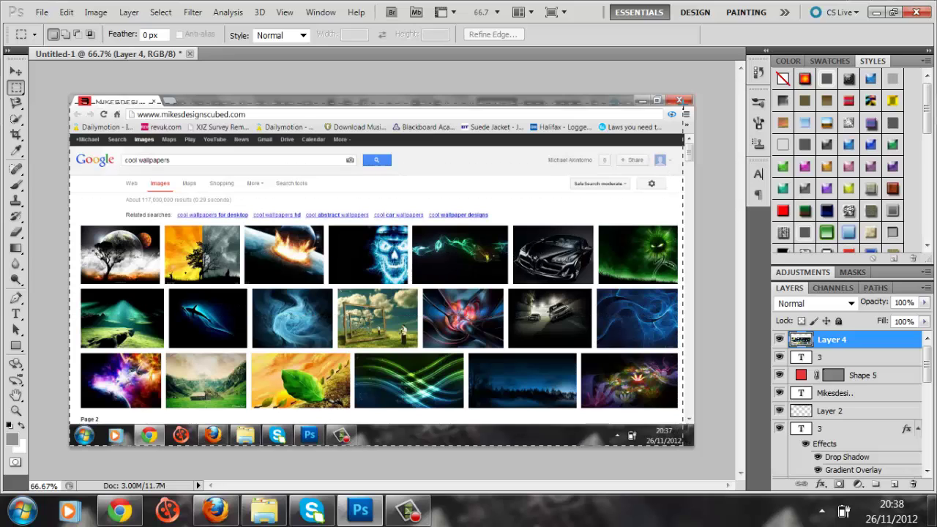
Delete the image results area of the Layer 4 screenshot below the browser bars
left_click_drag(463, 418, 685, 95)
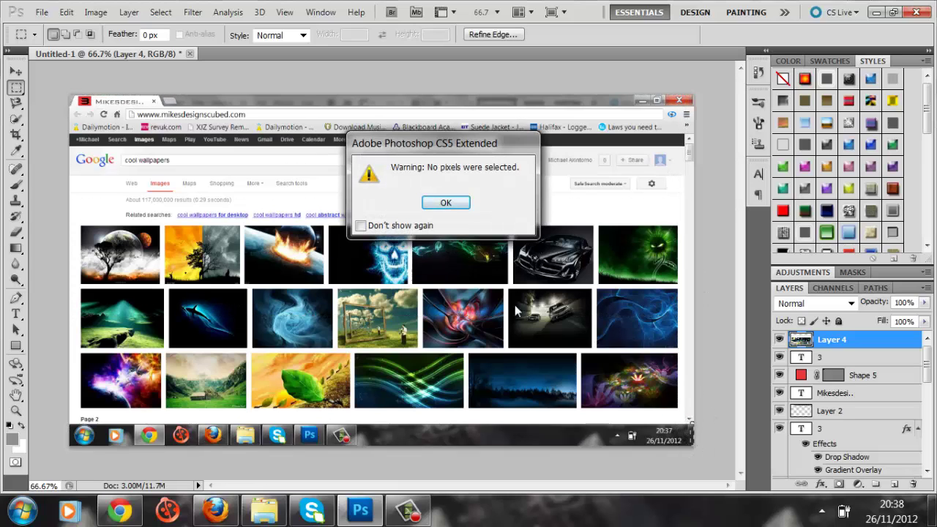
left_click(447, 203)
left_click_drag(684, 128, 151, 380)
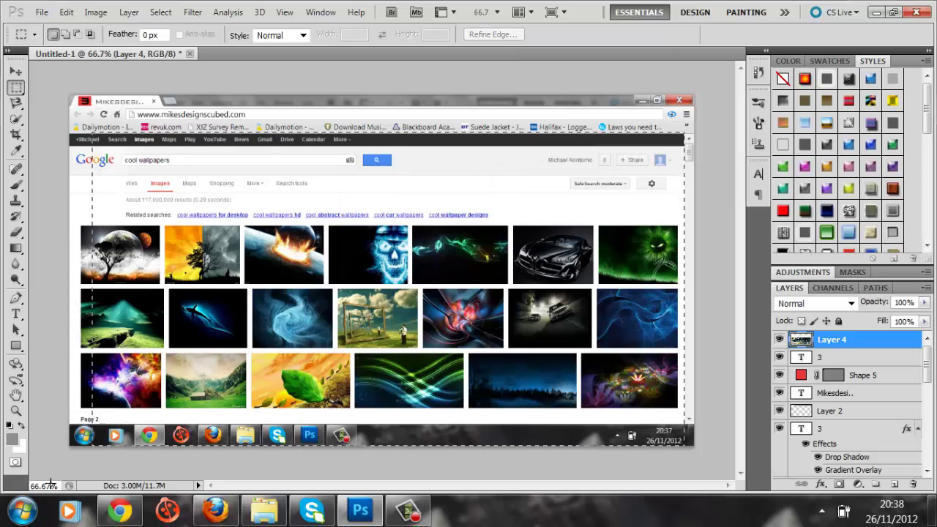
key("Delete")
left_click_drag(693, 424, 654, 457)
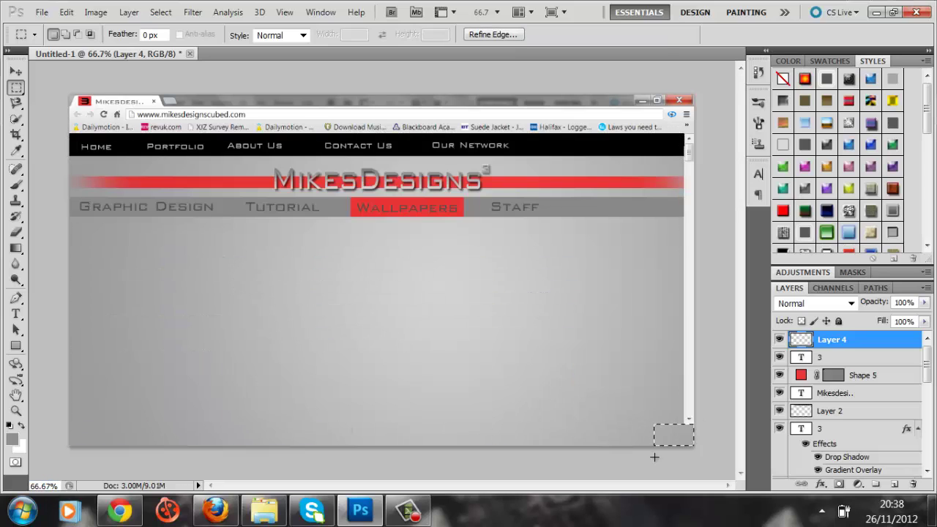
Select a narrow strip down the page's right edge and begin free-transforming the scrollbar
left_click_drag(677, 139, 686, 162)
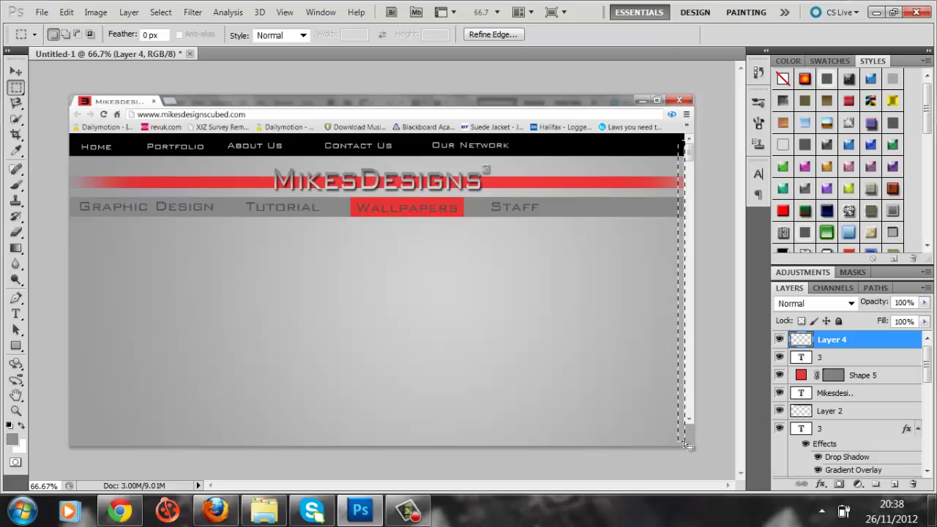
key("ctrl+d")
key("v")
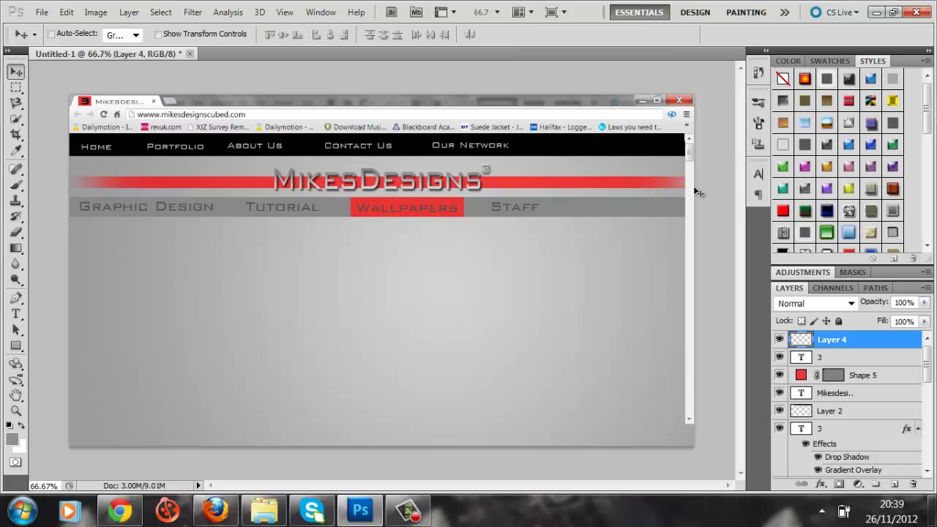
key("ctrl+t")
Finish stretching the scrollbar, then paste the fiery planet wallpaper at the content area's top-left
left_click_drag(690, 423, 690, 445)
key("Return")
left_click(120, 510)
right_click(322, 246)
left_click(372, 390)
key("alt+Tab")
key("ctrl+v")
mouse_move(313, 293)
left_mouse_down()
mouse_move(60, 284)
mouse_move(71, 298)
left_mouse_up()
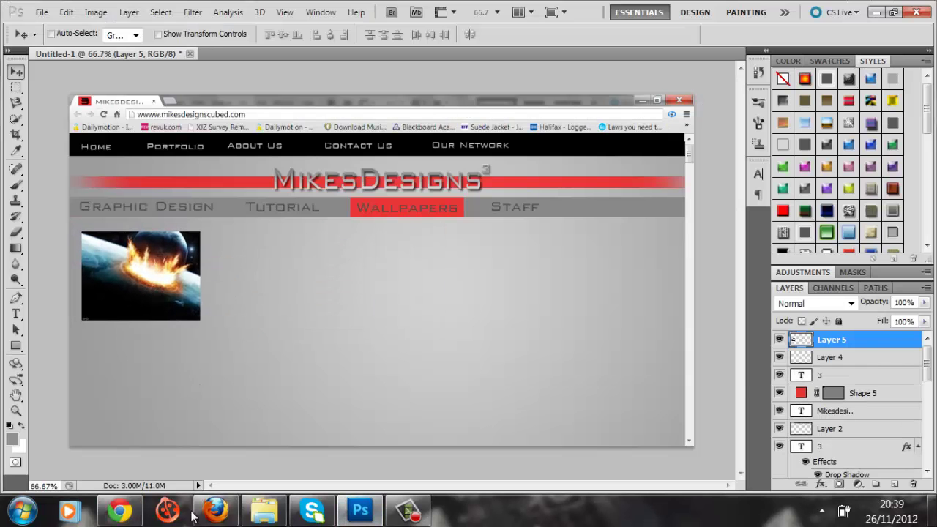
Copy the dolphin wallpaper from Chrome and place it below the planet image
left_click(120, 510)
right_click(196, 348)
left_click(227, 277)
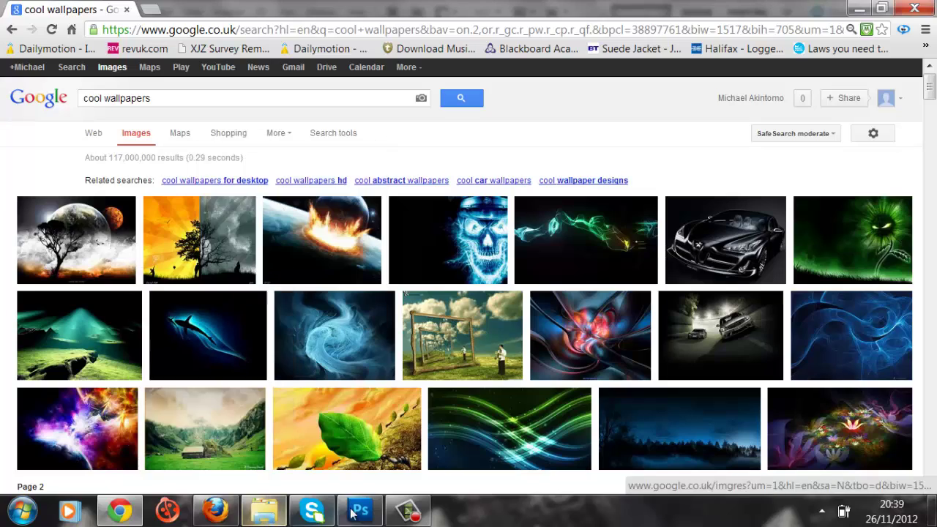
left_click(352, 515)
key("ctrl+v")
left_click_drag(413, 296, 172, 413)
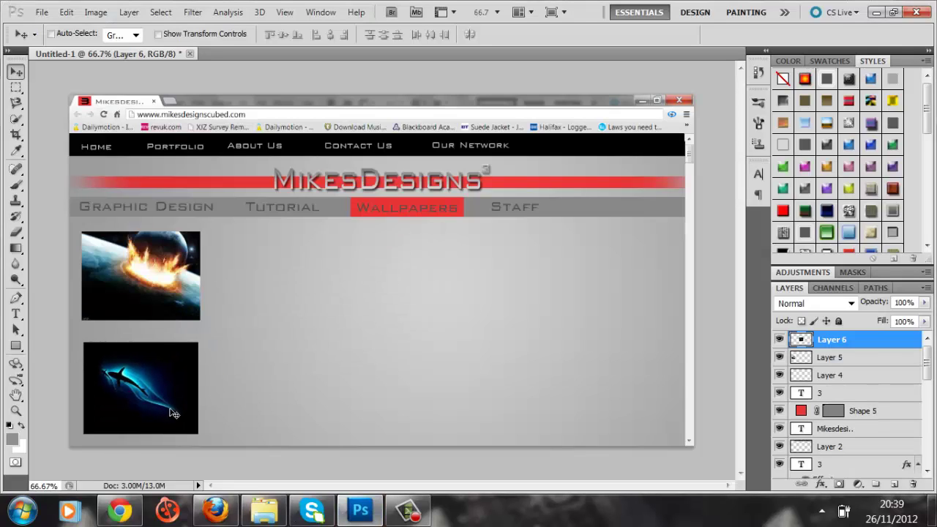
Copy the blue swirl wallpaper and place it beside the dolphin image
left_click(120, 511)
right_click(329, 351)
left_click(362, 300)
left_click(359, 510)
key("ctrl+v")
mouse_move(365, 262)
left_mouse_down()
mouse_move(279, 387)
mouse_move(295, 417)
left_mouse_up()
Copy the black car wallpaper and place it beside the planet image, completing the grid
left_click(120, 510)
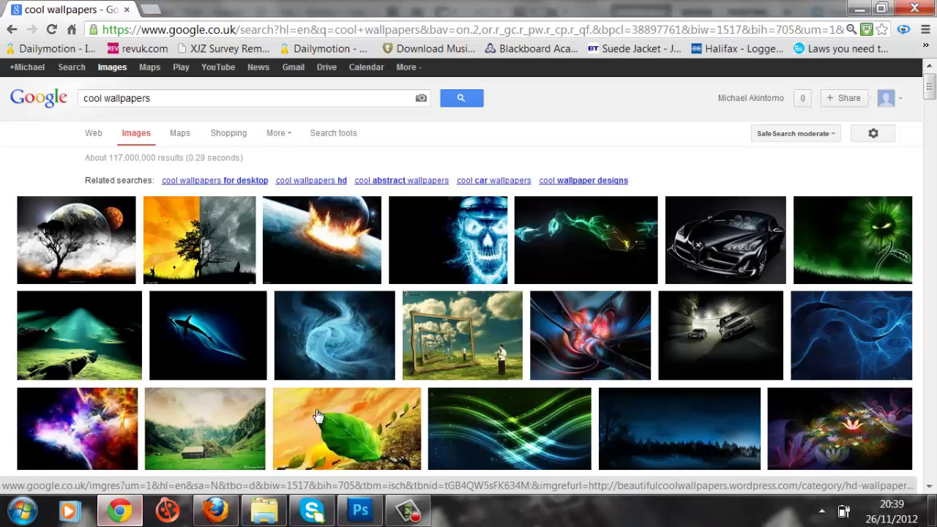
right_click(475, 348)
left_click(743, 347)
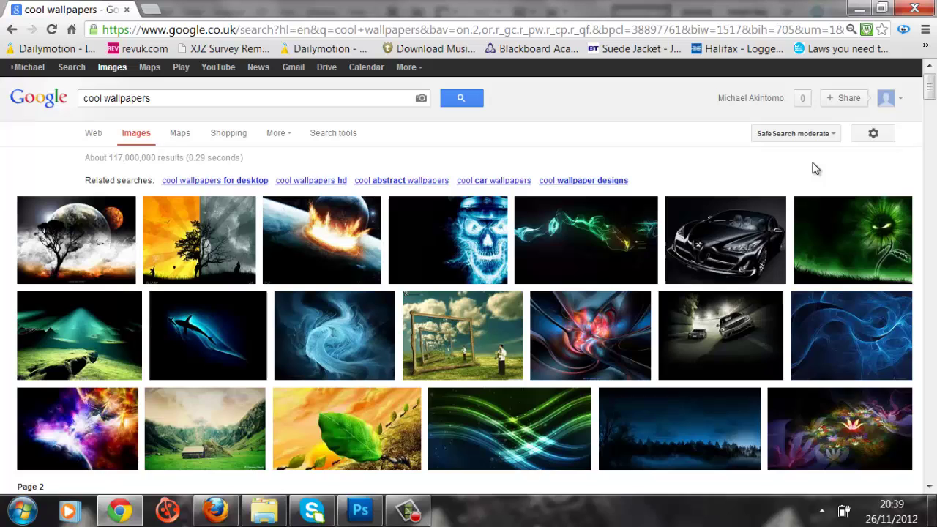
right_click(710, 262)
left_click(763, 401)
left_click(361, 510)
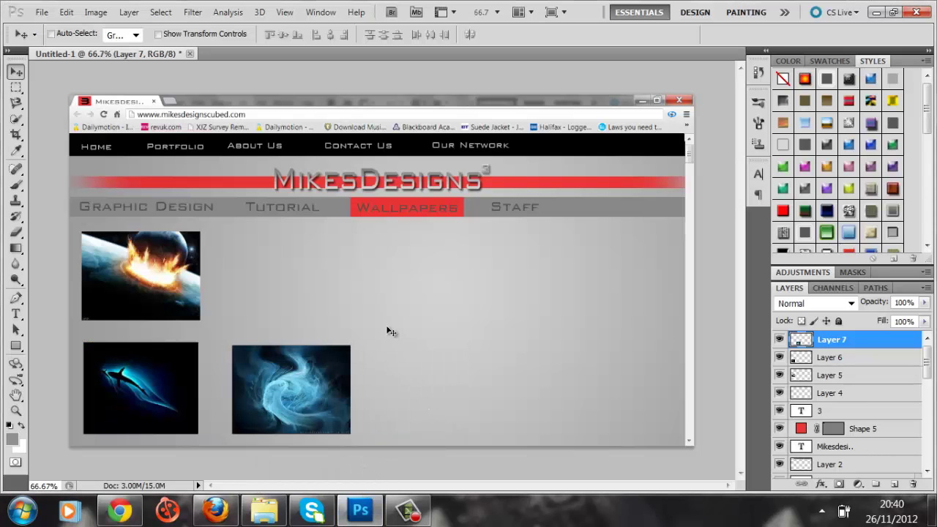
key("ctrl+v")
left_click_drag(380, 285, 289, 286)
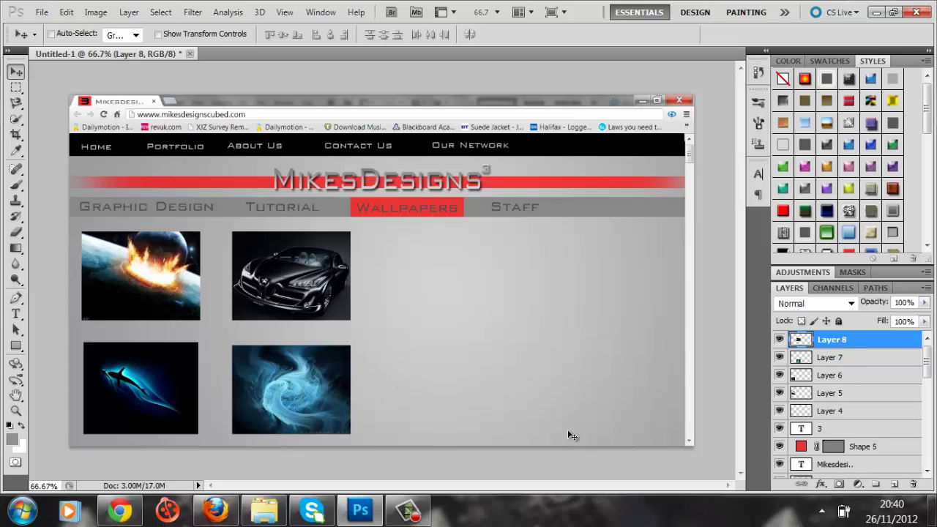
left_click(16, 345)
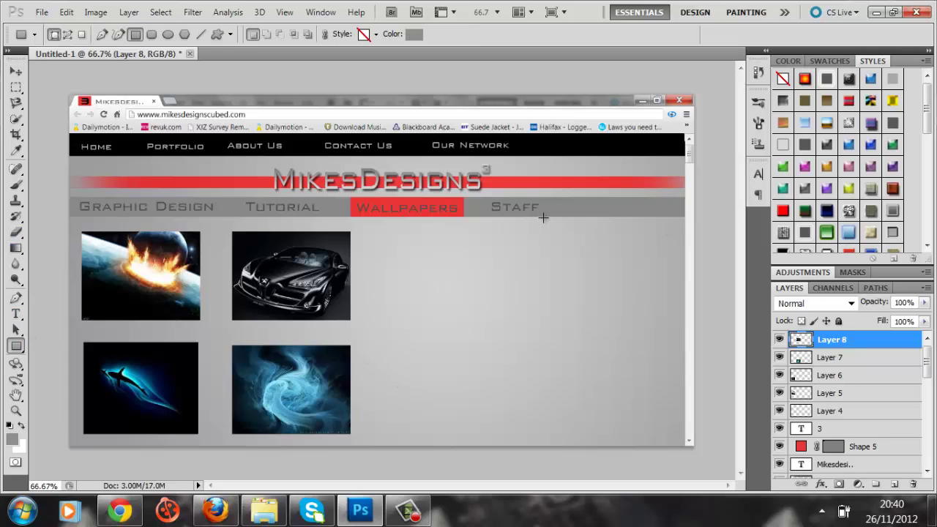
Draw a tall grey rectangle on the right and shift it to the page edge
left_click_drag(612, 242, 663, 449)
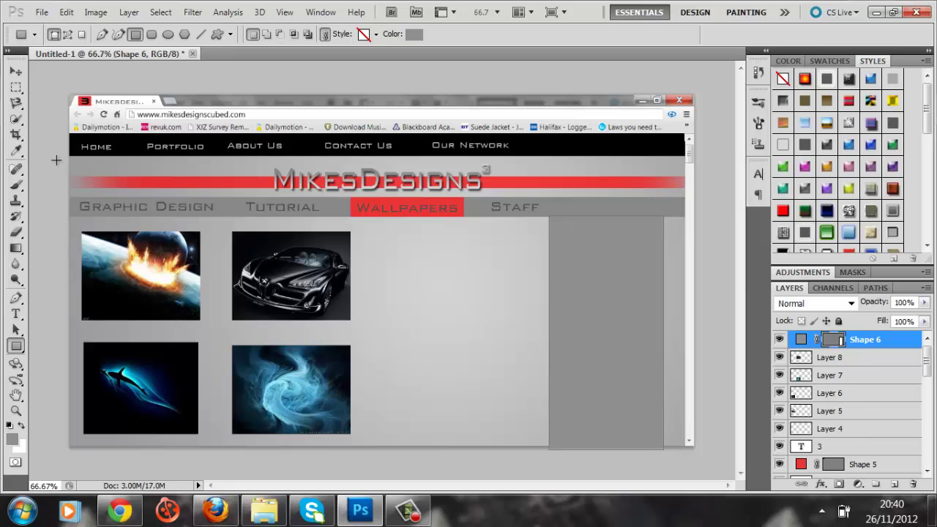
key("v")
left_click_drag(551, 270, 590, 278)
left_click(825, 341)
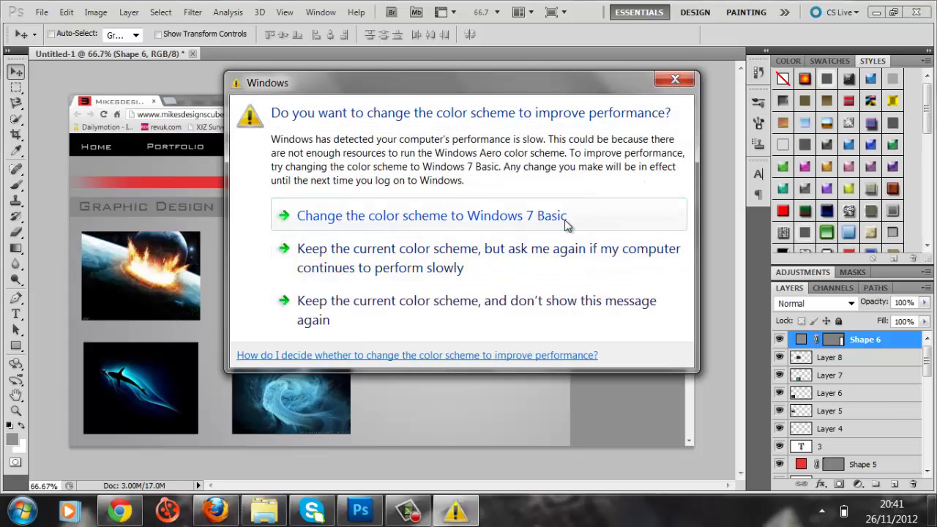
Add SUBSCRIBE text at the sidebar's top in the BankGothic Lt BT font
left_click(560, 219)
left_click(581, 234)
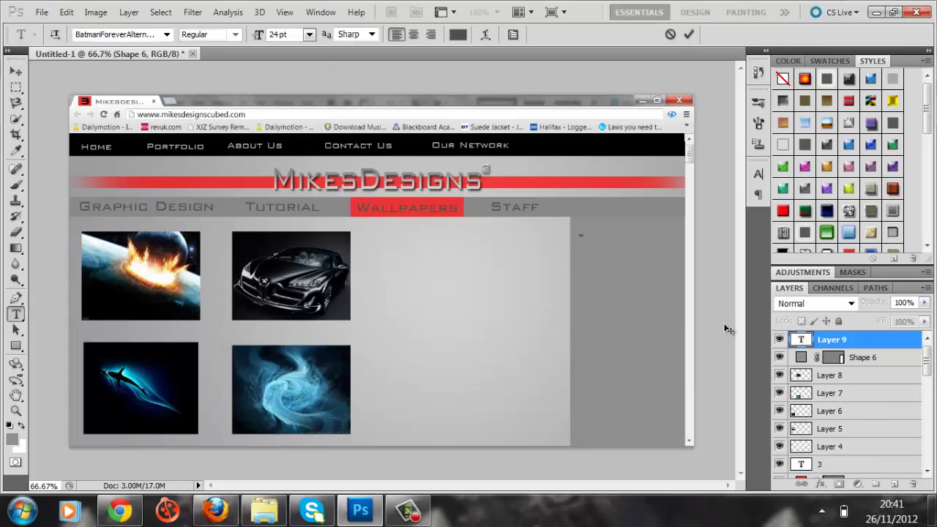
type("SUBSCRIBE")
double_click(619, 230)
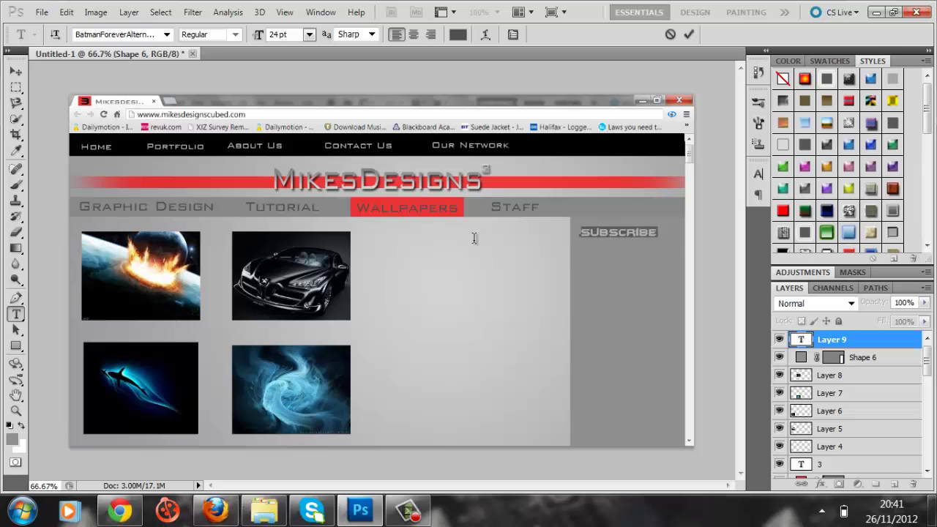
left_click(166, 34)
left_click(311, 50)
scroll(278, 147, "up", 3)
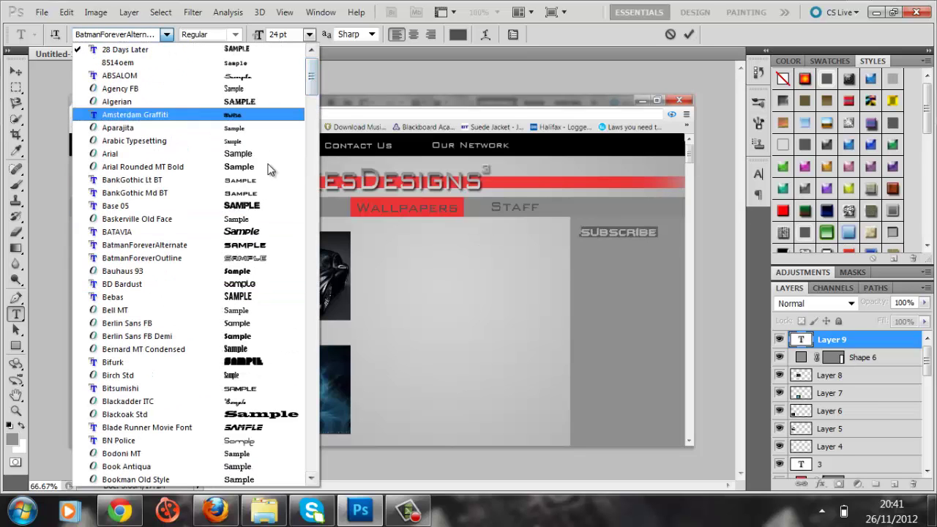
left_click(261, 184)
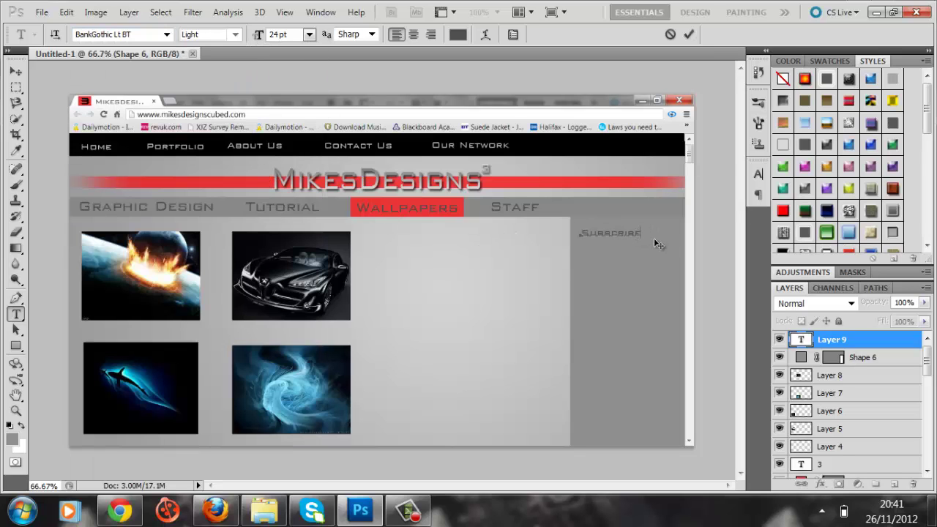
Colour the Subscribe text red and move it slightly lower
left_click_drag(638, 244, 576, 235)
left_click(455, 40)
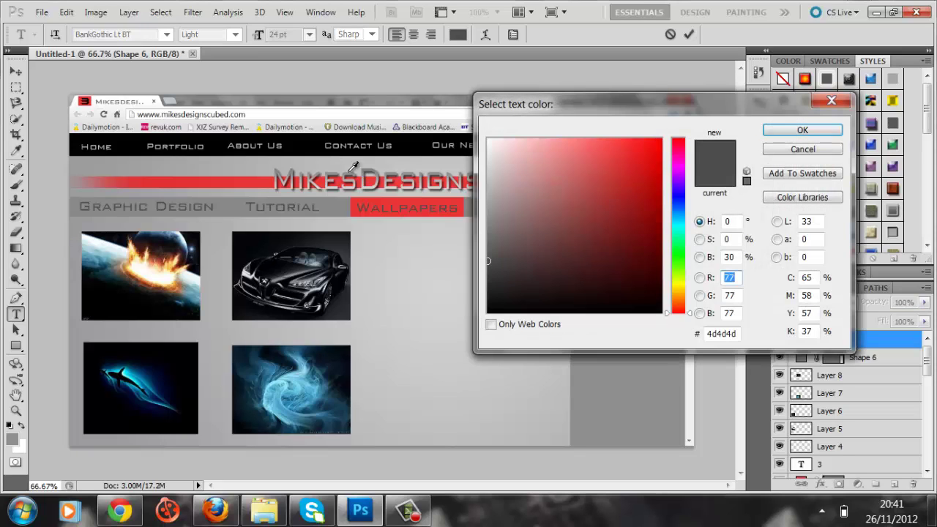
left_click(539, 156)
key("Return")
left_click(637, 235)
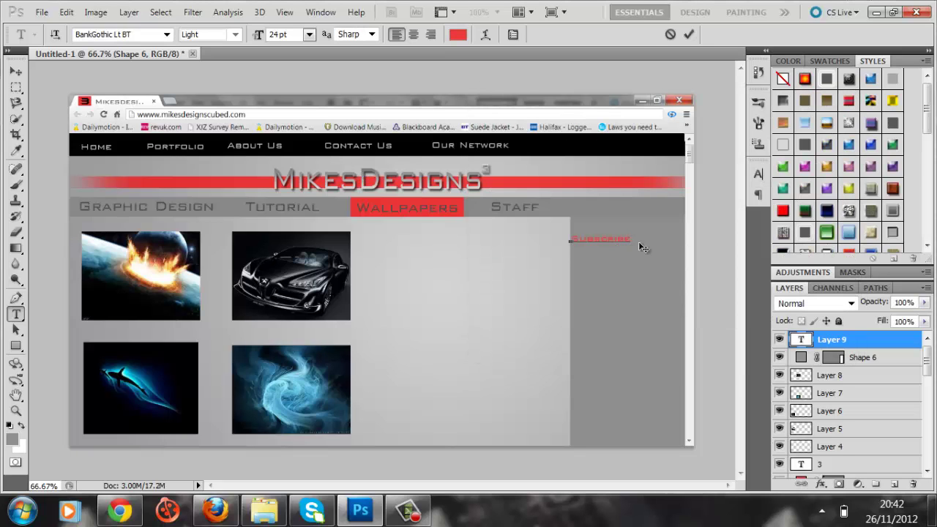
left_click_drag(651, 240, 652, 260)
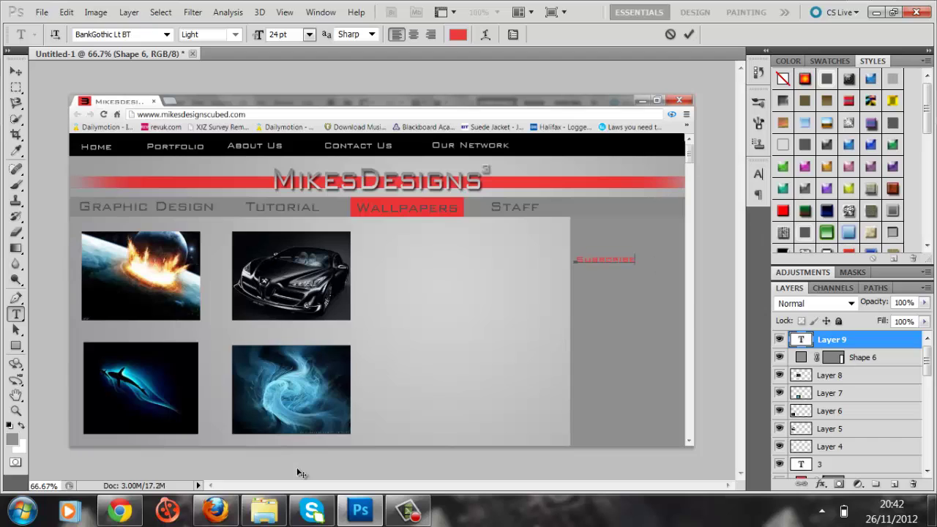
Search Google Images for 'youtube logo' and copy the first YouTube logo
left_click(120, 510)
type("yp")
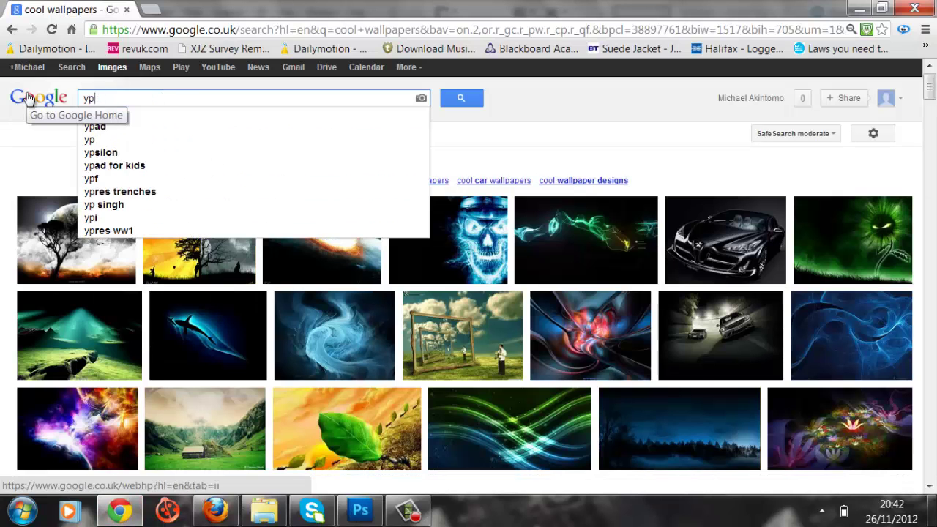
key("BackSpace")
type("outube")
key("Down")
key("Return")
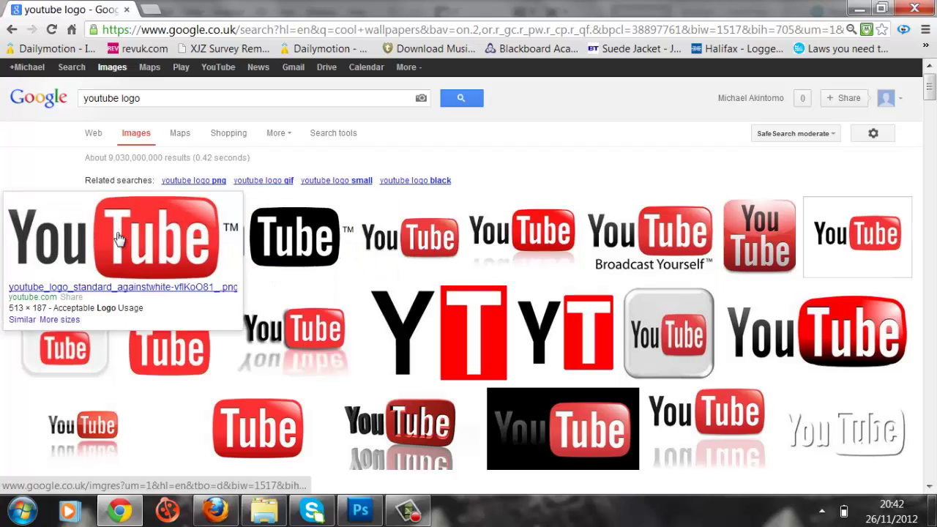
right_click(128, 236)
left_click(232, 377)
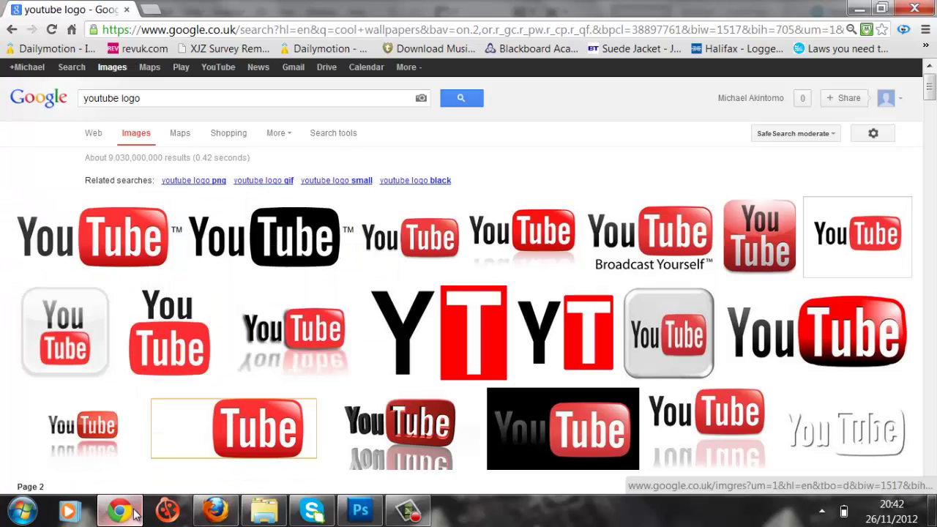
left_click(369, 510)
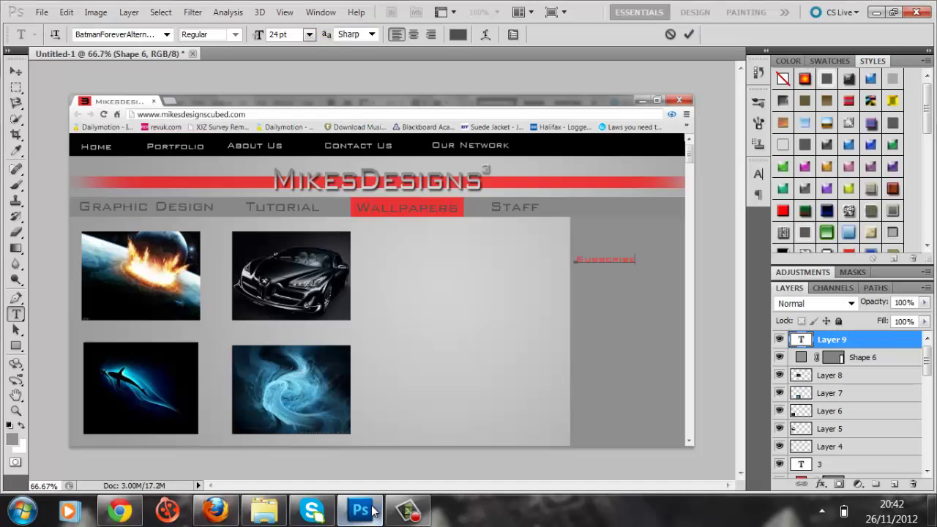
Paste the YouTube logo, remove its white background with the Magic Wand, and shrink it into the sidebar
left_click(15, 71)
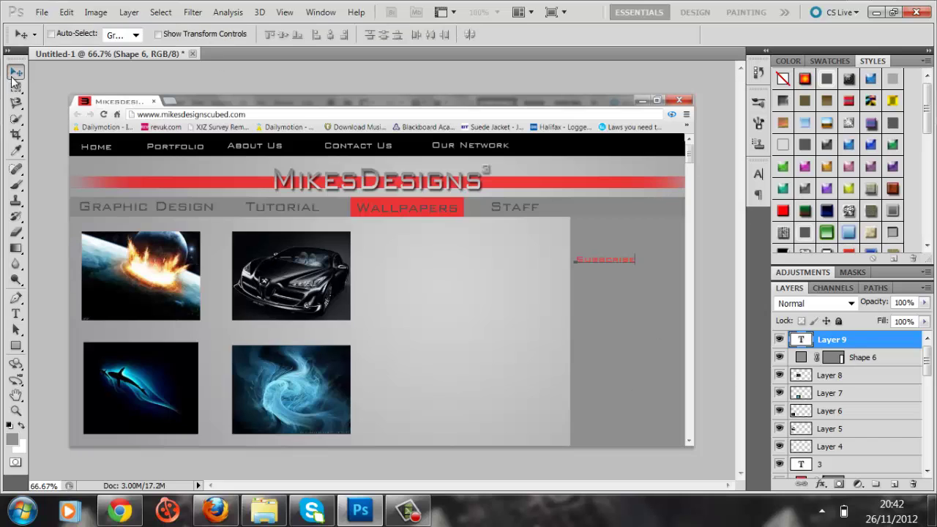
key("ctrl+v")
right_click(15, 119)
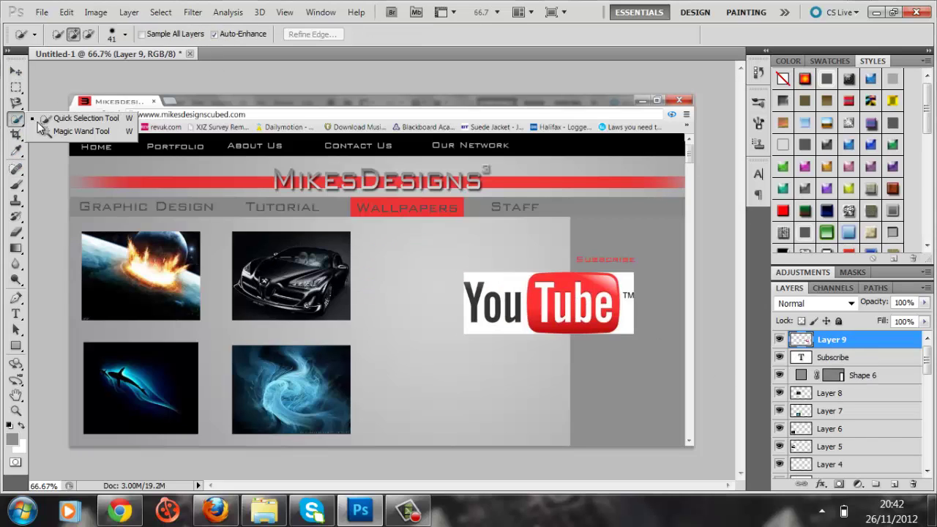
left_click(66, 134)
left_click(516, 290)
key("Delete")
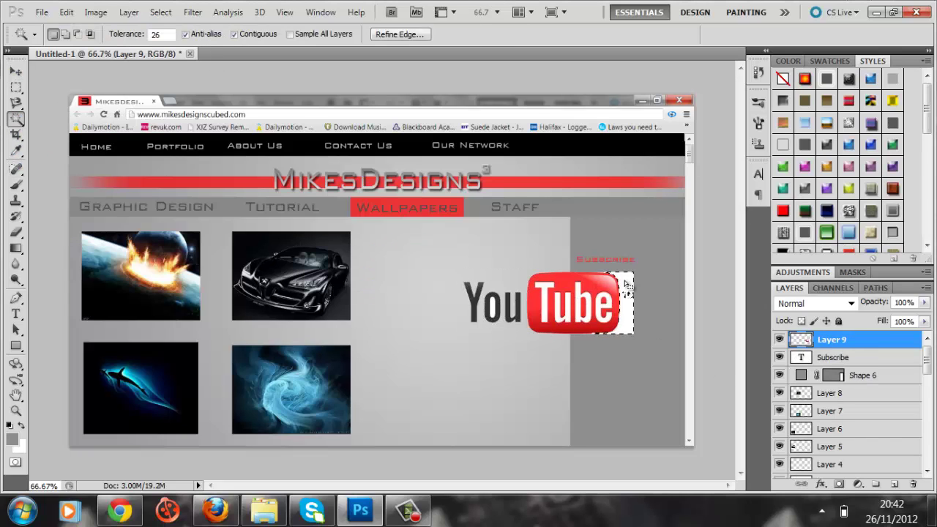
key("ctrl+d")
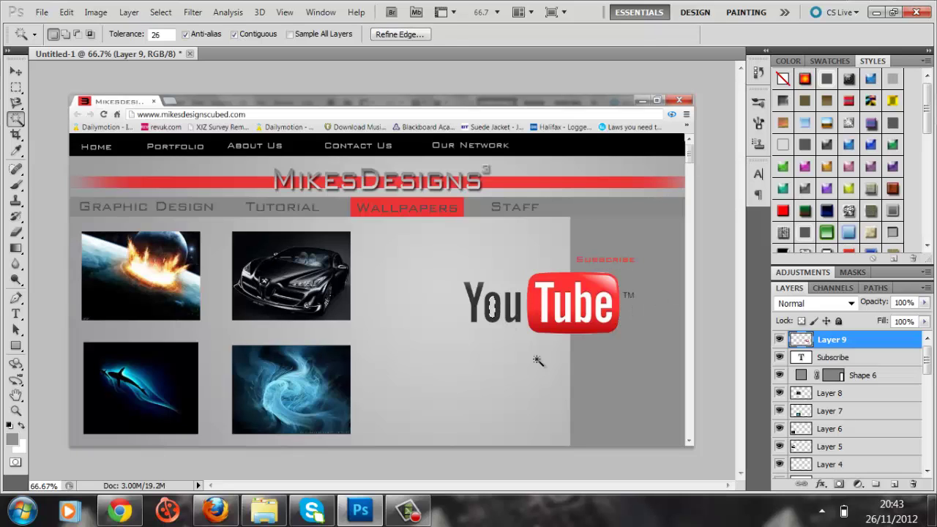
key("ctrl+t")
mouse_move(645, 271)
left_mouse_down()
mouse_move(536, 310)
mouse_move(627, 242)
left_mouse_up()
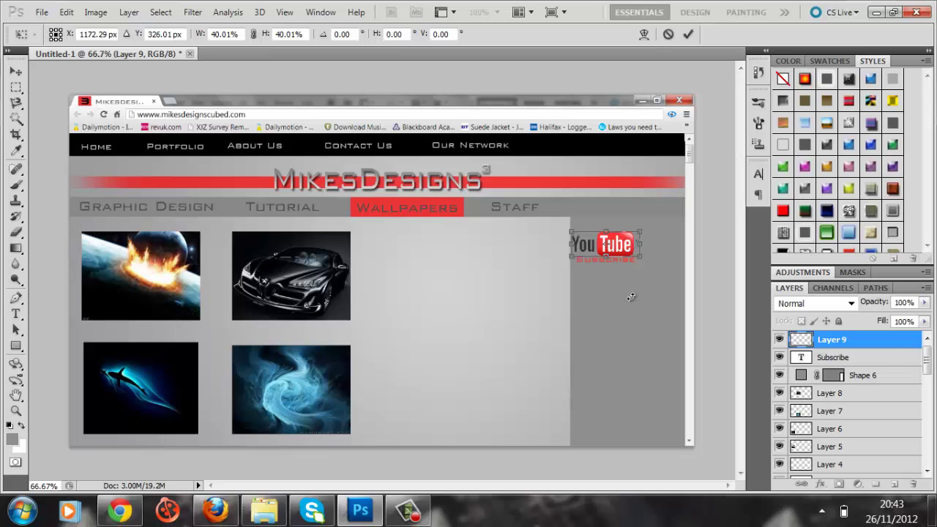
key("Return")
Search Google Images for 'facebook logo' and copy the Facebook logo
key("alt+Tab")
type("fa")
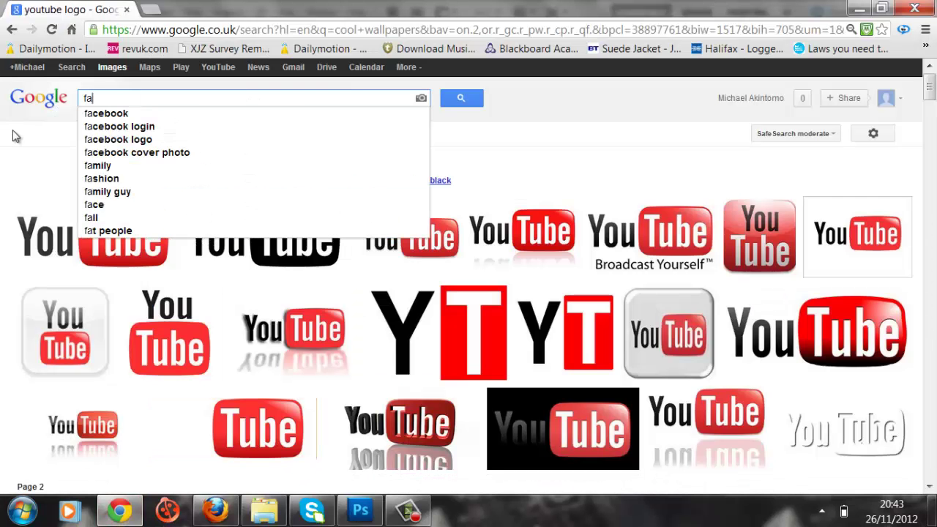
type("cebook logo")
key("Return")
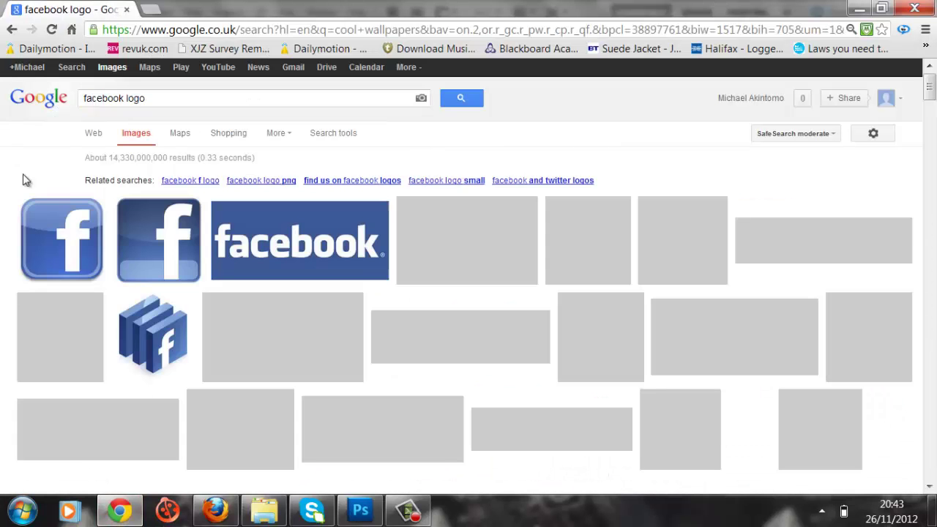
mouse_move(158, 240)
right_click(153, 256)
left_click(202, 401)
Paste the Facebook logo, scale it to 41% and place it beneath the YouTube logo
key("alt+Tab")
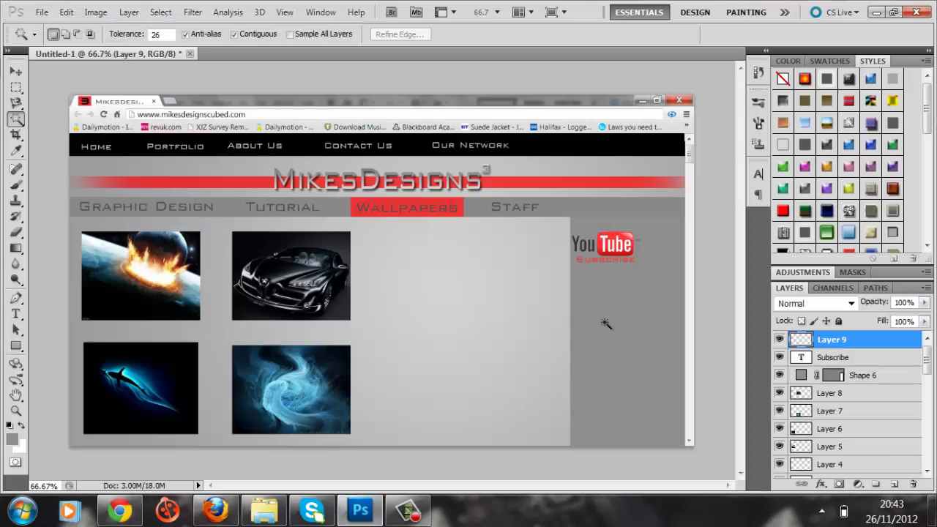
key("ctrl+v")
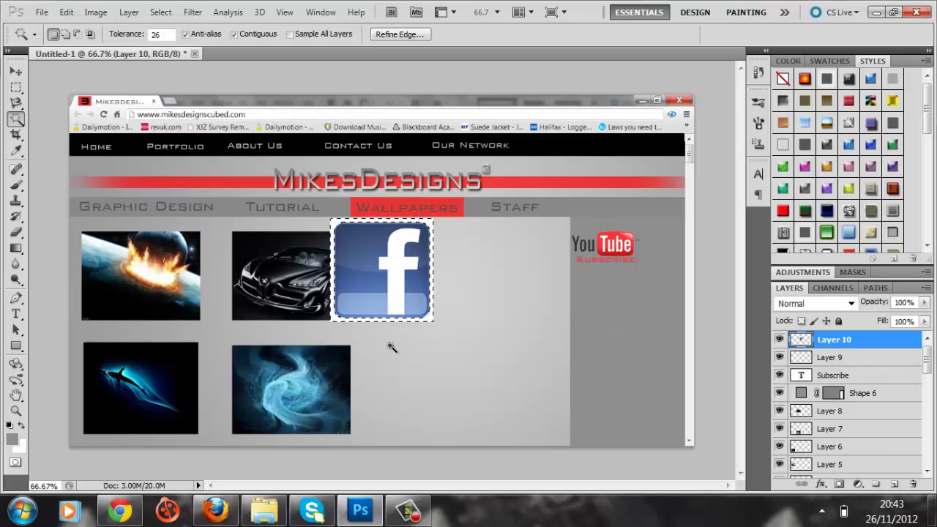
key("ctrl+t")
left_click_drag(376, 242, 629, 280)
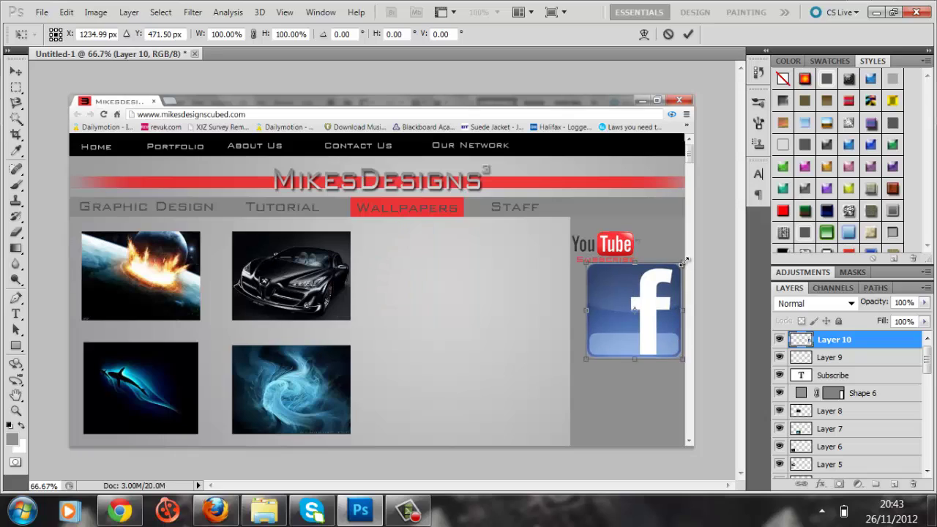
mouse_move(688, 258)
left_mouse_down()
mouse_move(624, 319)
mouse_move(615, 280)
left_mouse_up()
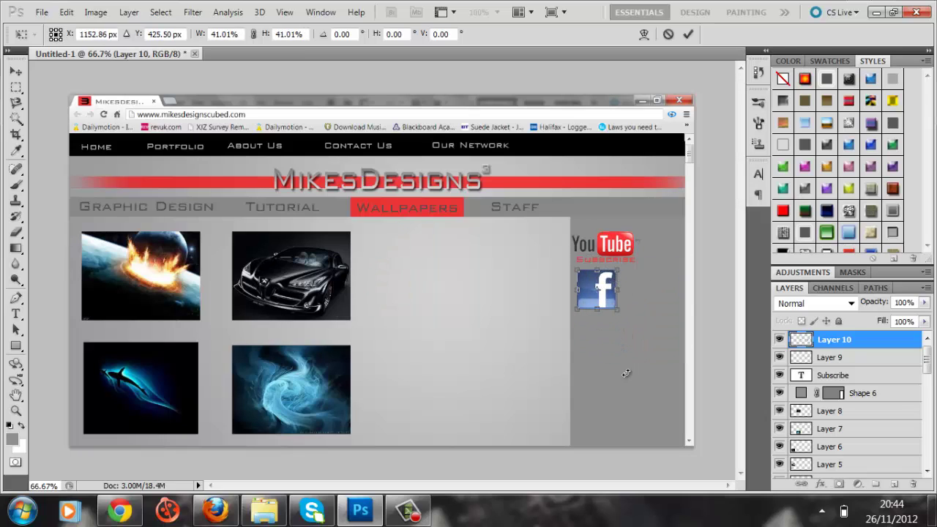
key("Return")
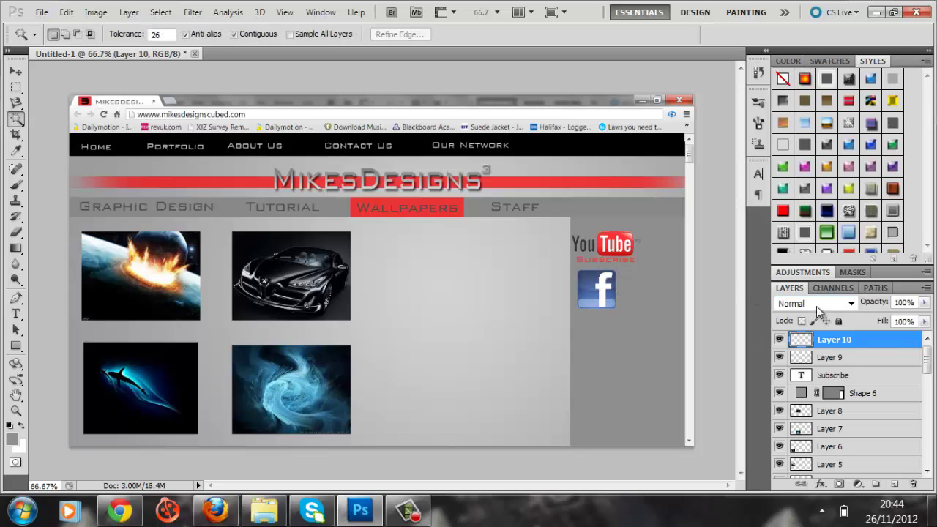
Add a red 'Like' label in BankGothic Lt BT under the Facebook logo
key("t")
left_click(574, 320)
left_click(457, 35)
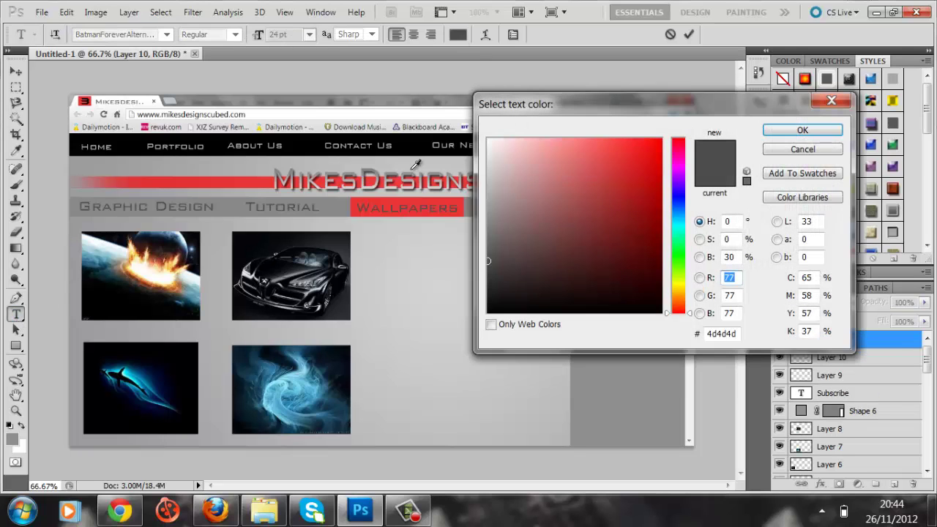
left_click(609, 156)
left_click(801, 130)
type("Like")
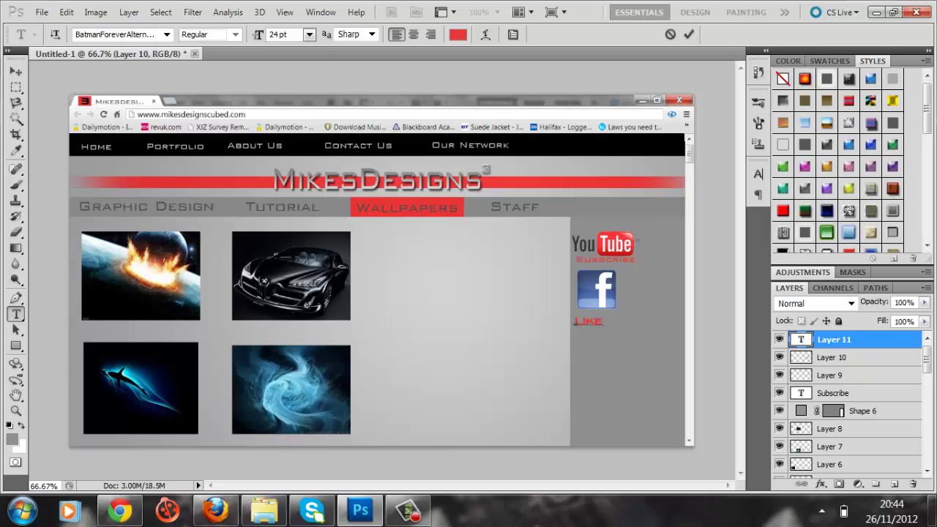
left_click(167, 34)
scroll(219, 293, "up", 5)
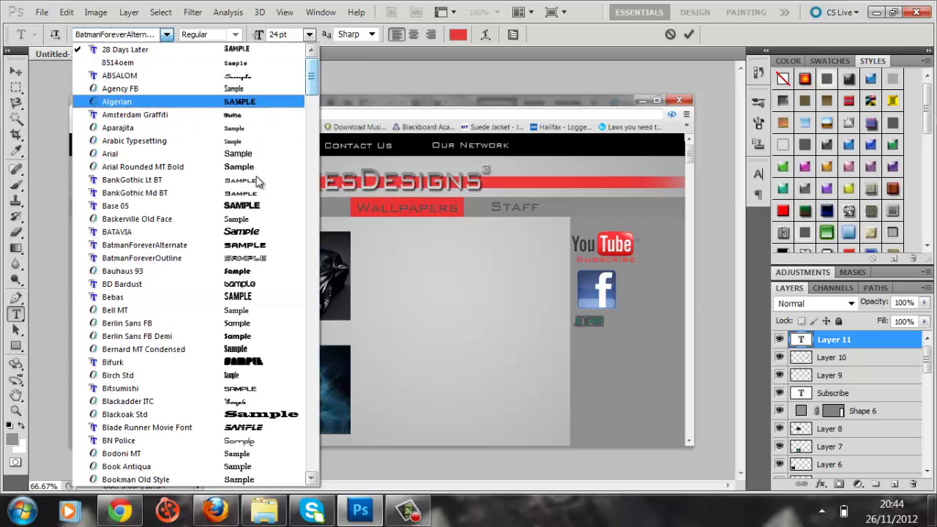
left_click(261, 182)
type("Follow")
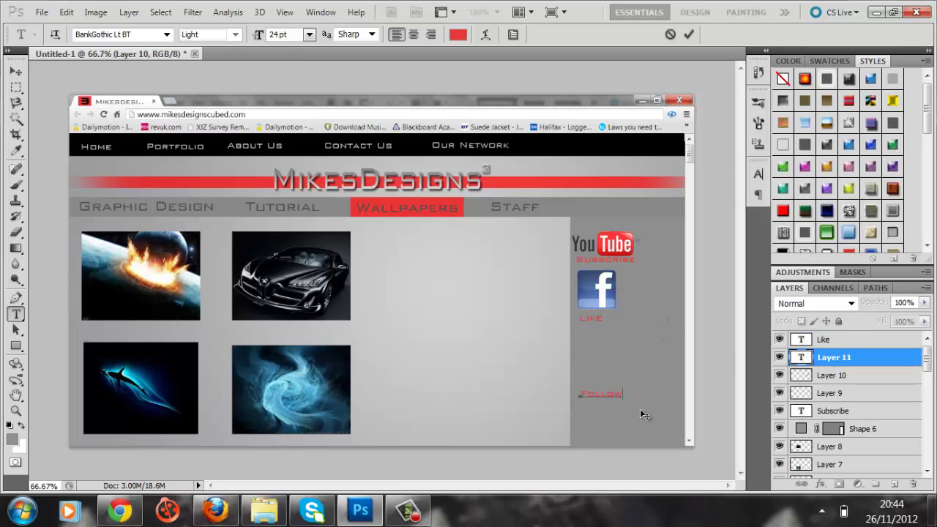
Search Google Images for 'twitter' and copy the rounded Twitter logo image
left_click(120, 511)
double_click(96, 98)
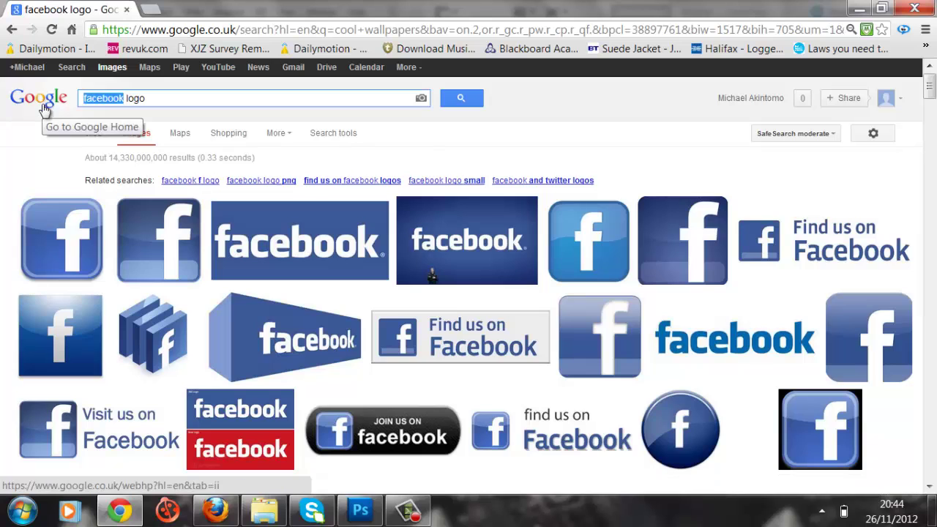
type("twitter")
key("Return")
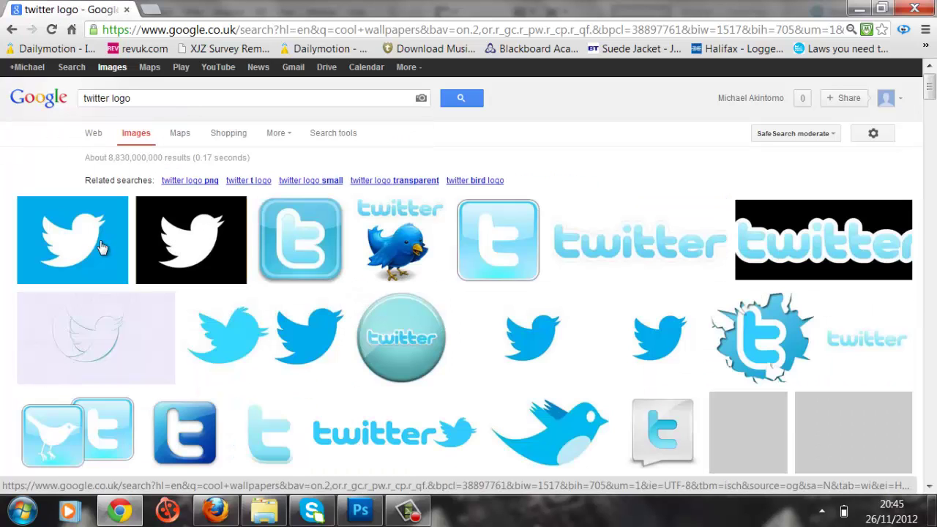
mouse_move(308, 335)
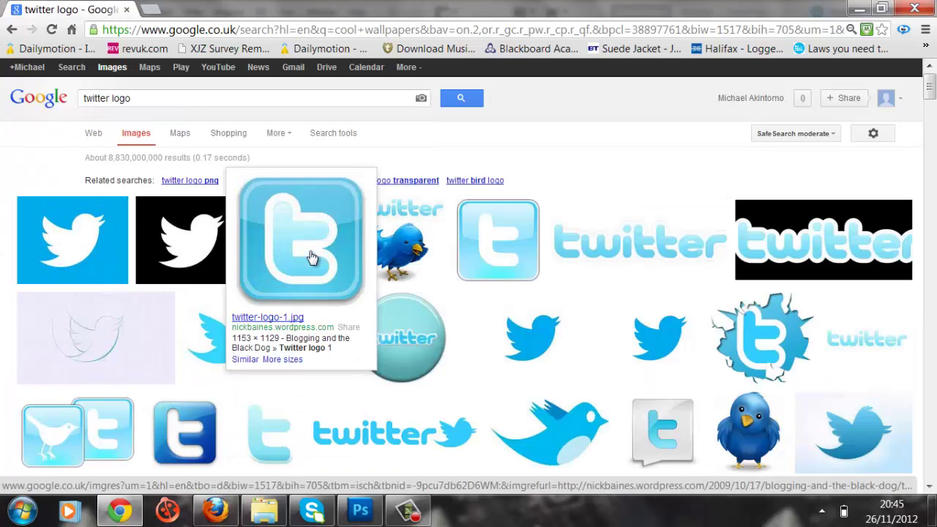
right_click(311, 260)
left_click(344, 393)
left_click(360, 511)
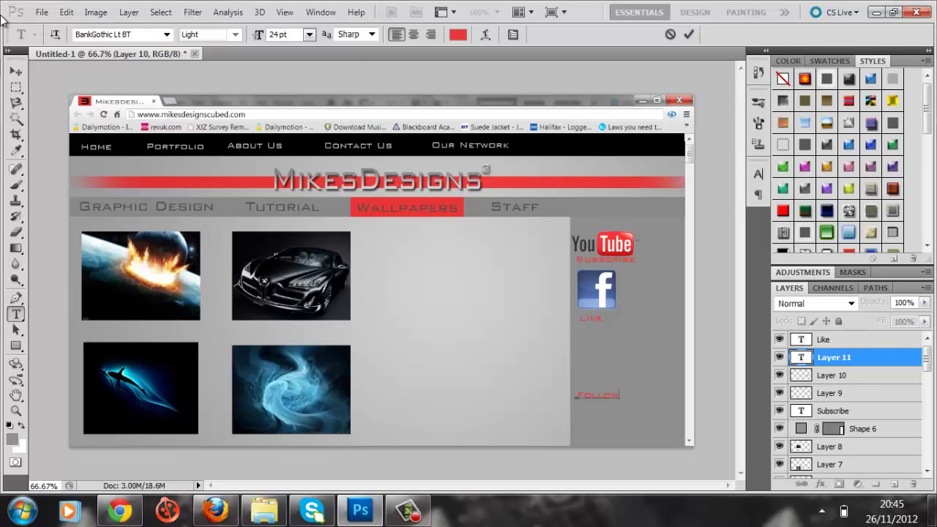
Commit the Follow label, paste the Twitter logo and clear its background with the Magic Wand
left_click(16, 71)
key("ctrl+v")
left_click(15, 117)
left_click(339, 224)
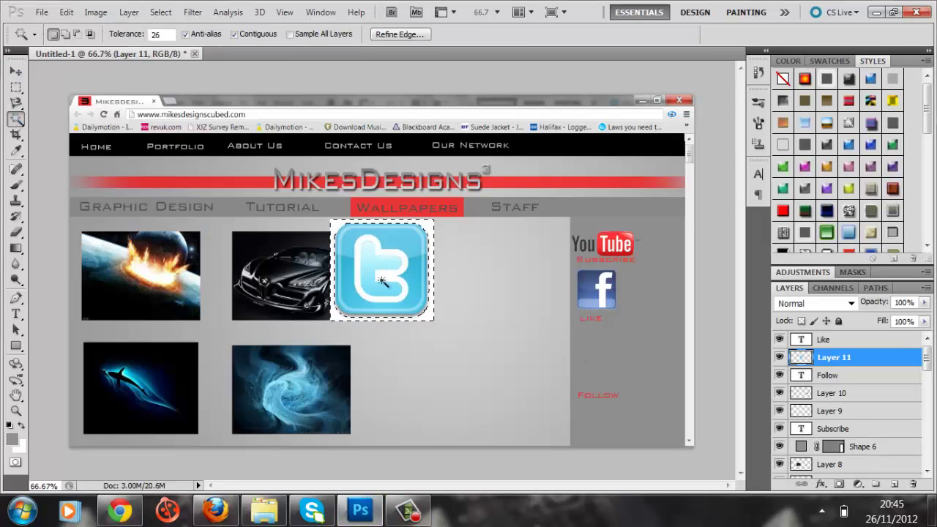
key("ctrl+d")
Move the Twitter logo into the sidebar and shrink it to about half size
left_click(15, 80)
left_click_drag(410, 285, 565, 337)
key("ctrl+t")
mouse_move(564, 272)
left_mouse_down()
mouse_move(522, 321)
mouse_move(602, 345)
left_mouse_up()
key("Return")
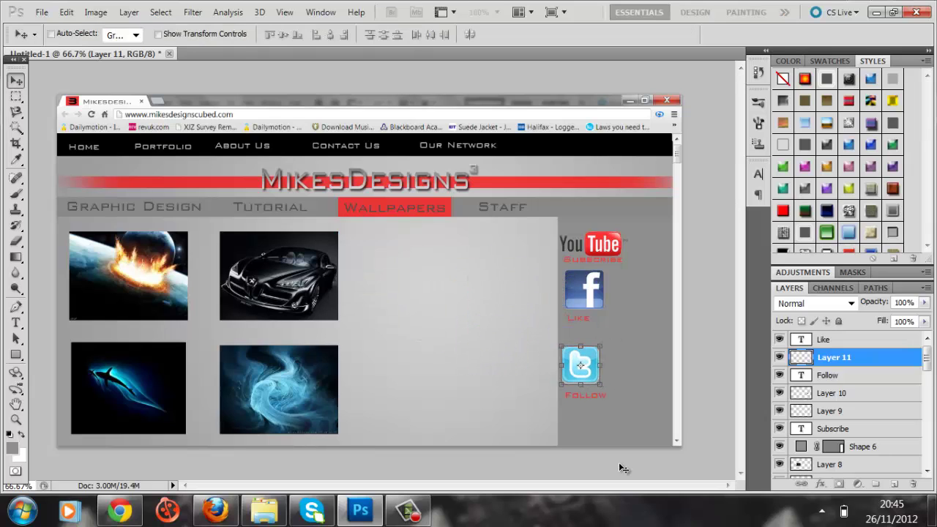
Make the Facebook logo slightly smaller to match the Twitter icon
left_click(839, 395)
key("ctrl+t")
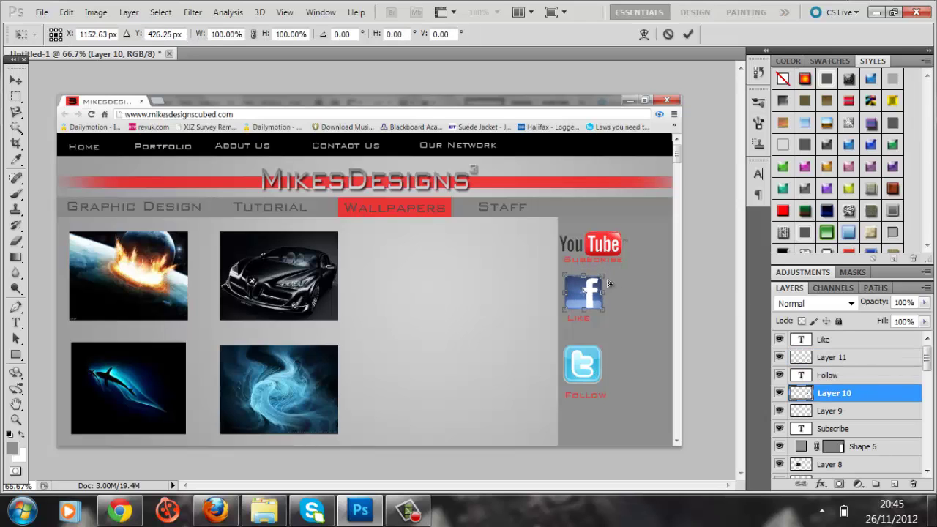
left_click_drag(605, 274, 599, 276)
key("Return")
key("ctrl+t")
key("Return")
Nudge the Twitter logo upward so it sits above the Follow label
left_click(834, 375)
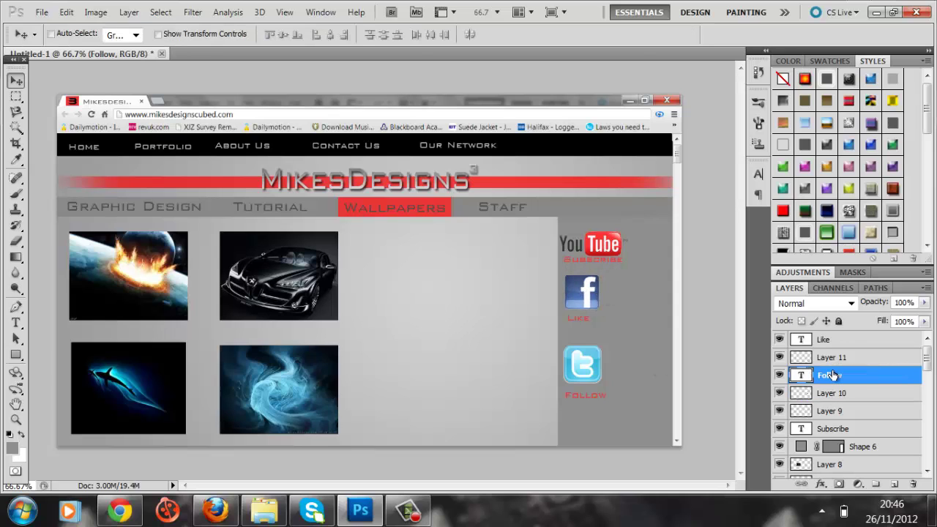
left_click(832, 357)
key("Up")
key("Up")
key("Up")
key("Up")
key("Up")
key("Up")
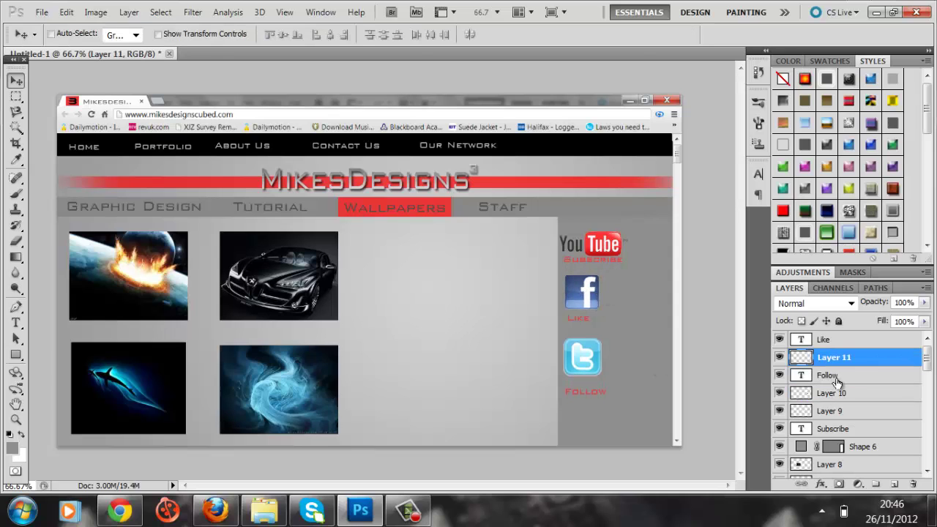
left_click(837, 377)
key("Up")
key("Up")
key("Up")
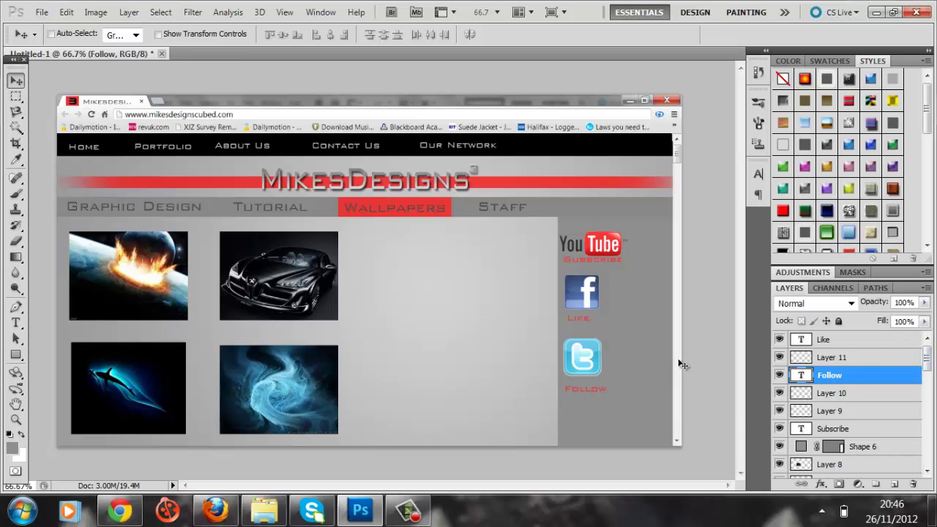
Duplicate the scrollbar layer, Layer 4, into Layer 4 copy
right_click(681, 360)
left_click(926, 359)
scroll(851, 428, "down", 5)
left_click(851, 428)
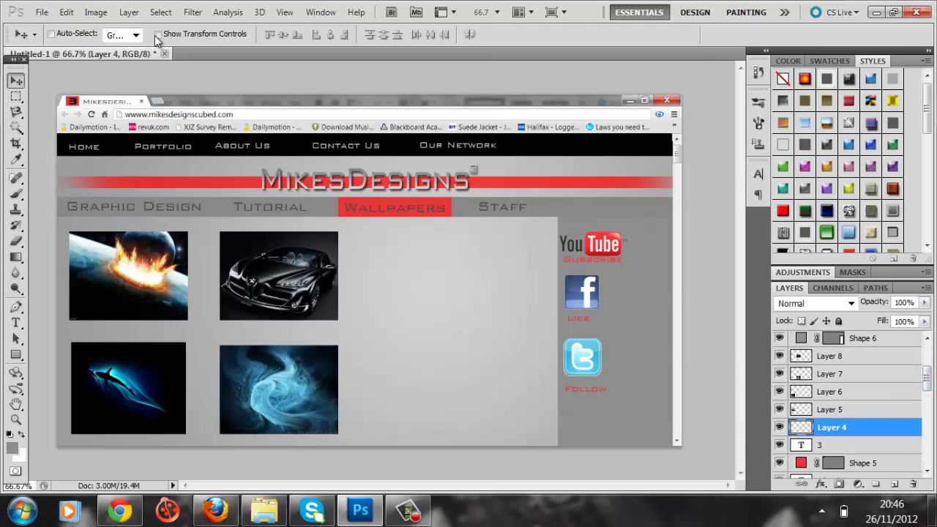
right_click(905, 437)
left_click(819, 92)
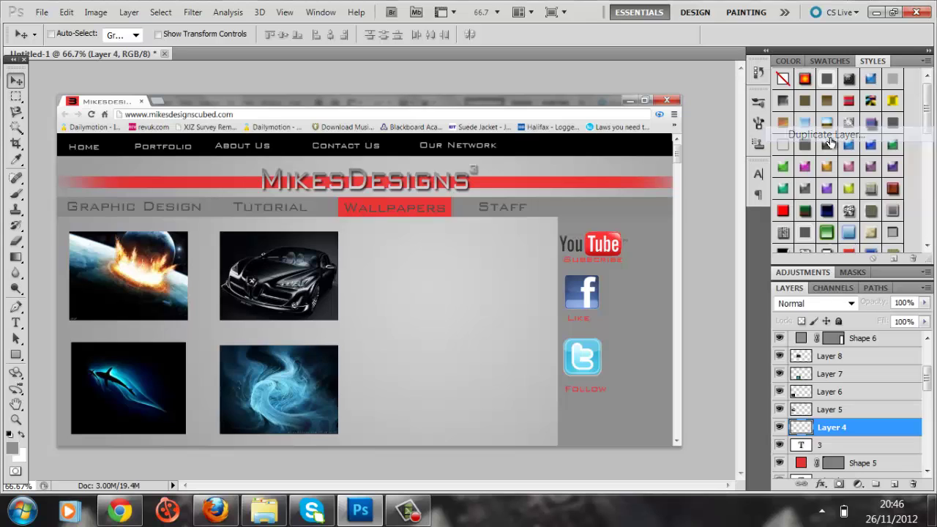
key("Return")
Move the scrollbar copy to the content's right edge and stretch it vertically
left_click_drag(538, 328, 518, 357)
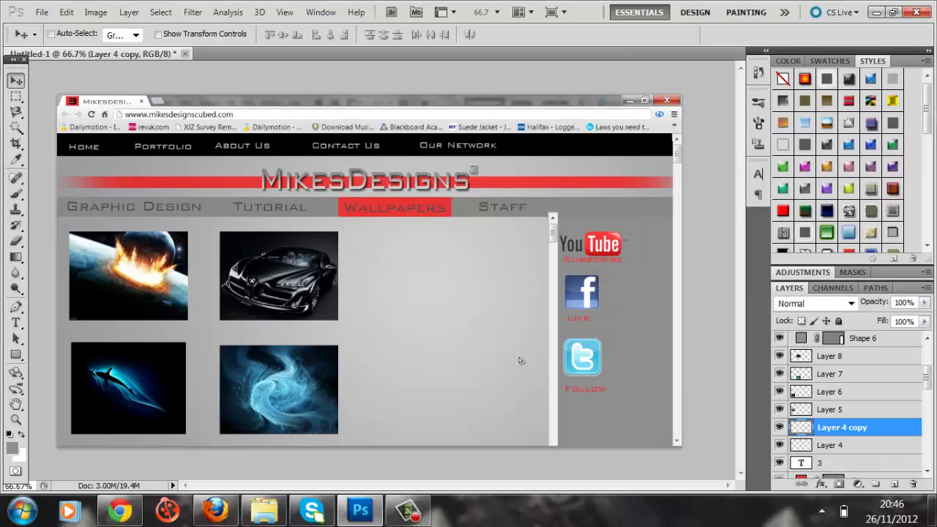
key("ctrl+t")
left_click_drag(548, 429, 556, 383)
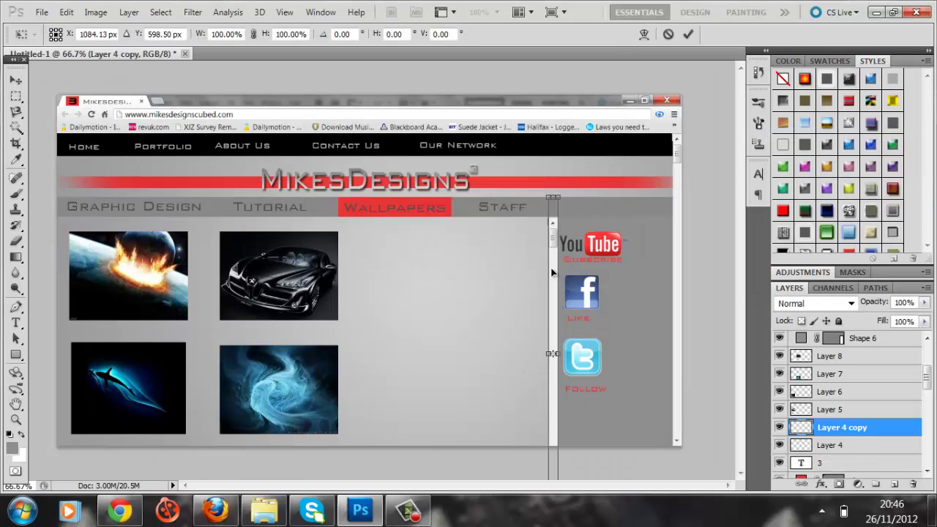
left_click_drag(553, 427, 552, 398)
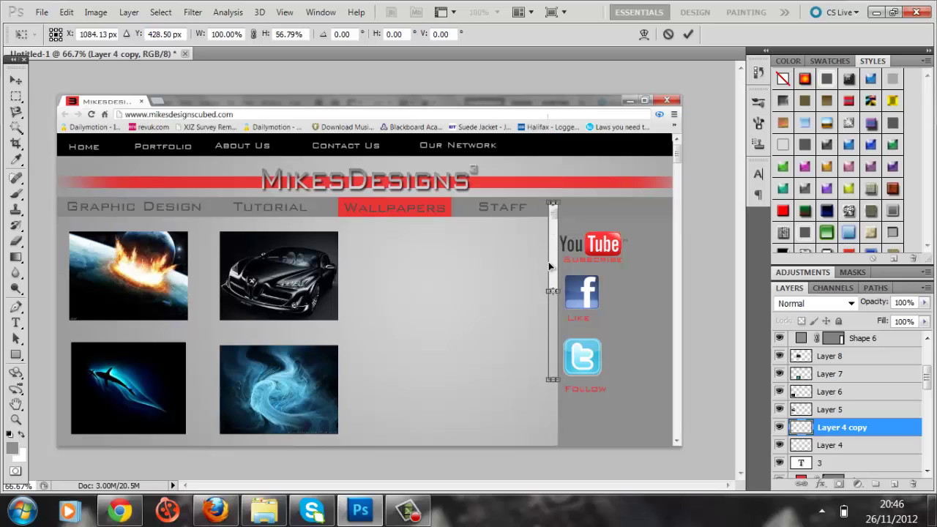
mouse_move(552, 115)
left_mouse_down()
mouse_move(546, 274)
mouse_move(551, 264)
left_mouse_up()
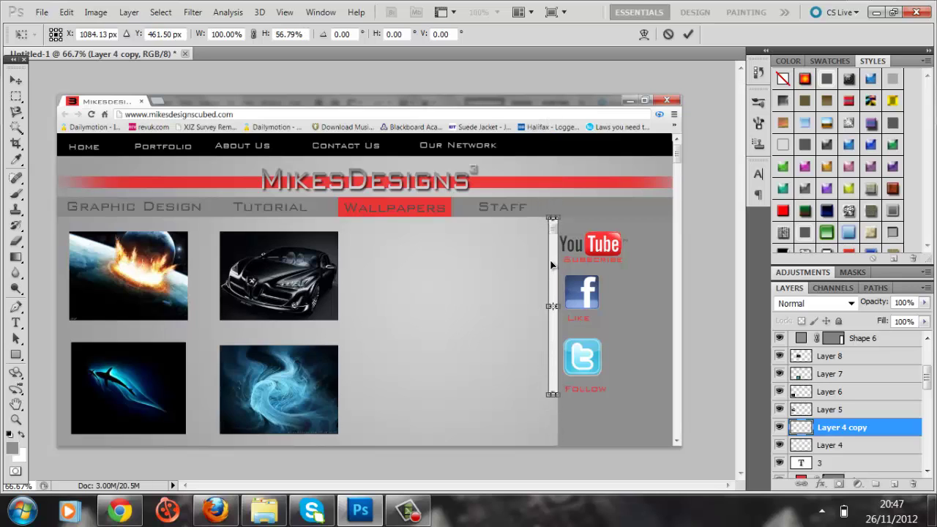
left_click_drag(548, 397, 557, 446)
key("Return")
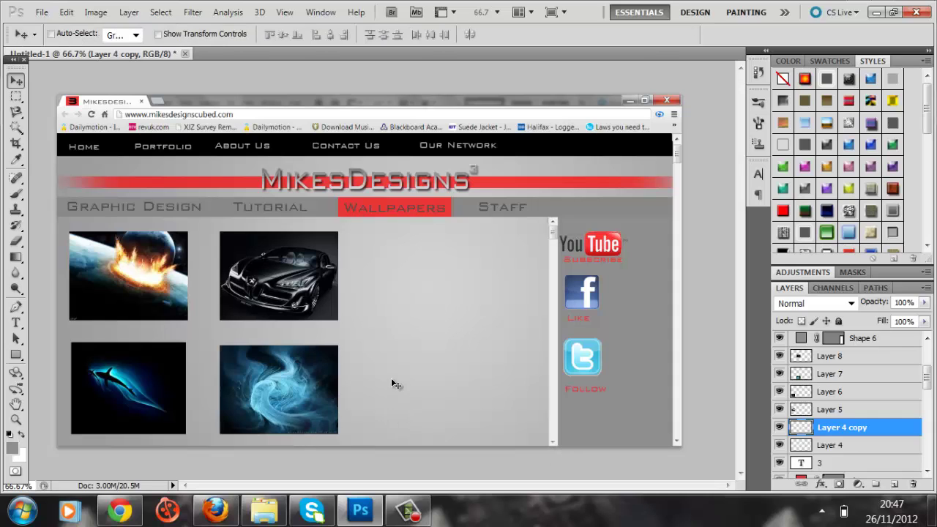
Select the Like through Subscribe layers and shift-nudge the social icons right and down
left_click(841, 357)
scroll(838, 392, "up", 3)
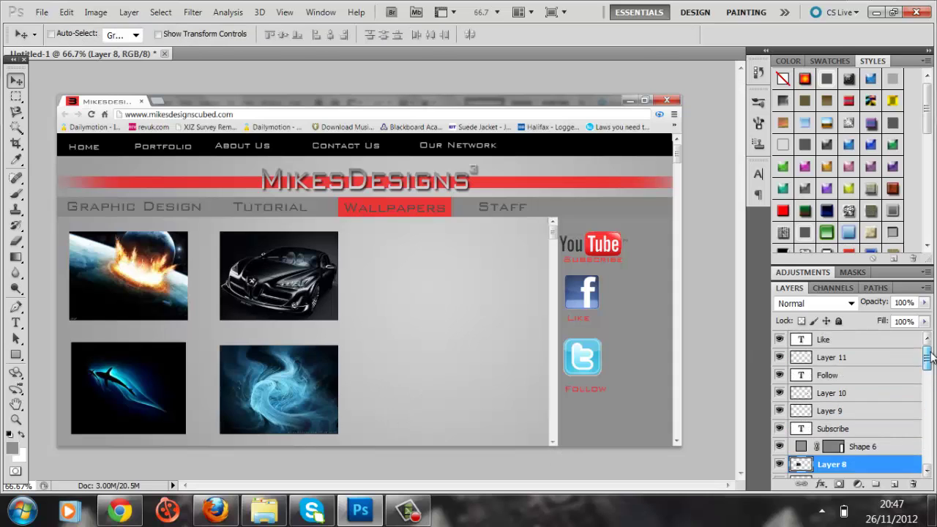
left_click(866, 343)
left_click(834, 429, "shift")
key("shift+Right")
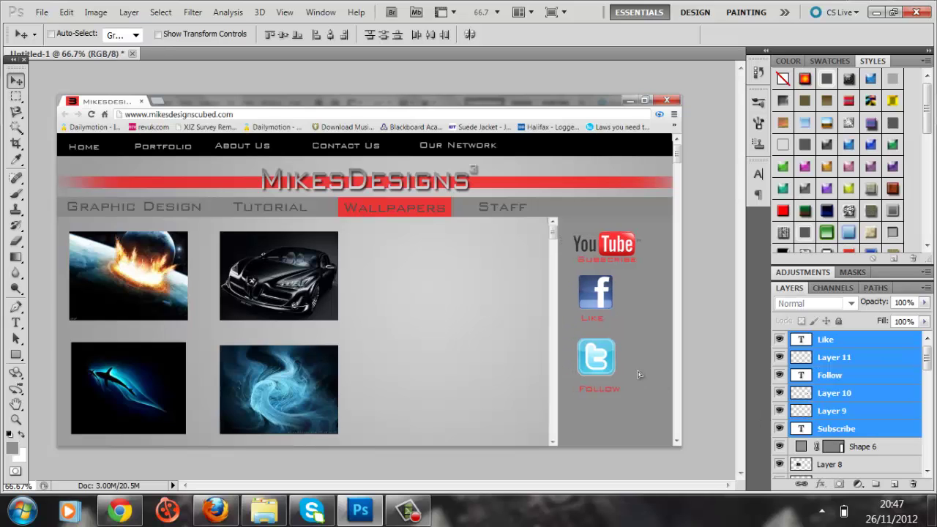
key("shift+Down")
left_click(834, 412)
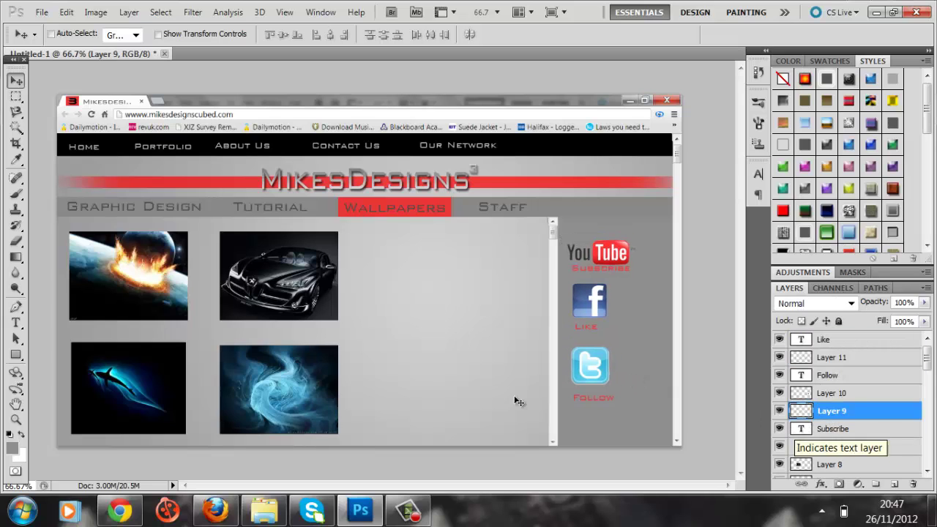
scroll(838, 407, "down", 2)
scroll(838, 406, "down", 3)
scroll(834, 395, "up", 5)
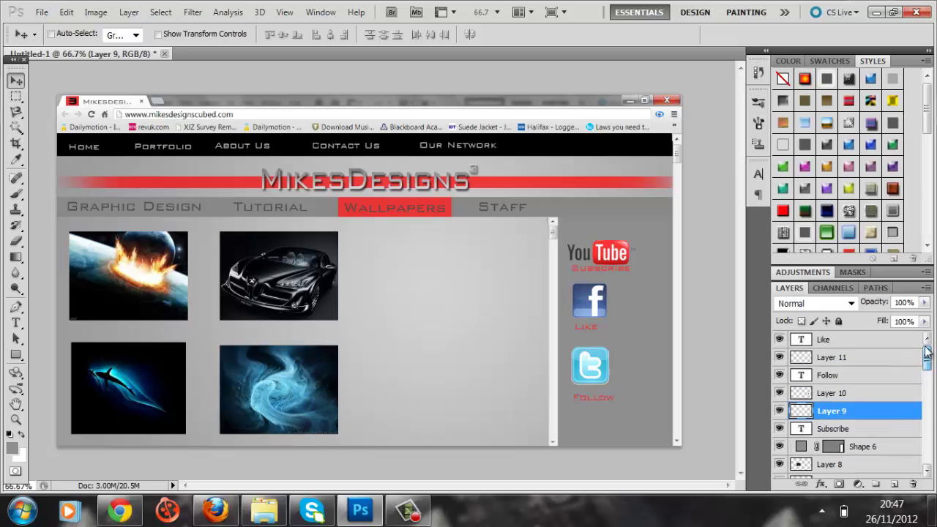
Add the footer text 'DEsigned by MikesDesigns' along the bottom edge of the content area
key("t")
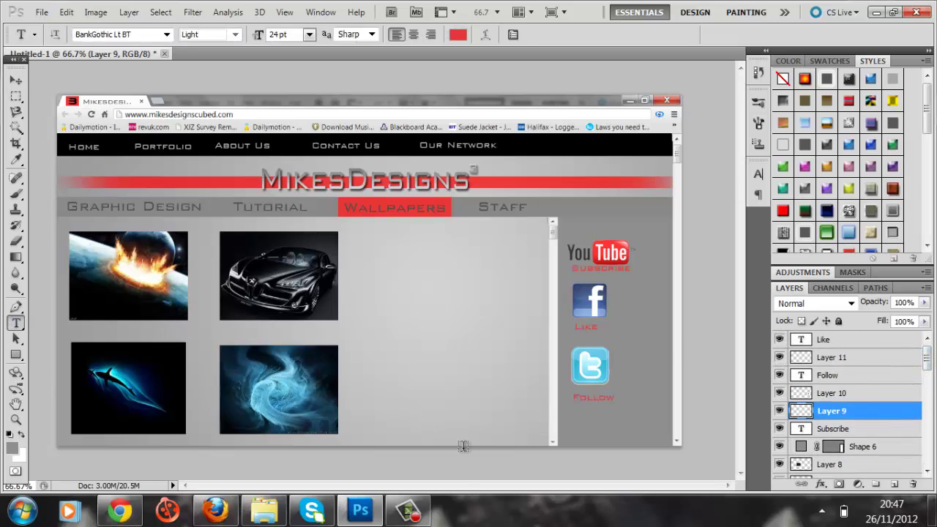
left_click(445, 429)
type("DEsigne")
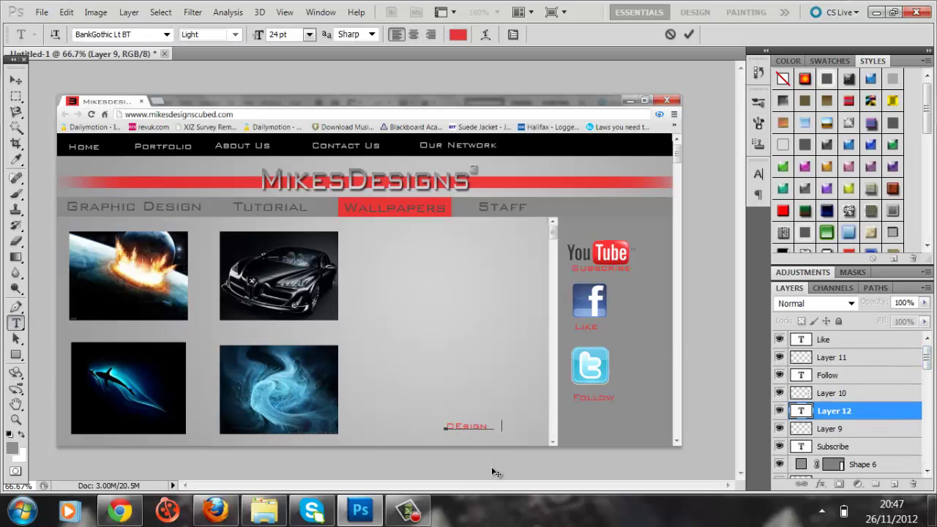
type("d by MikesD")
type("esigns")
mouse_move(666, 443)
left_mouse_down()
mouse_move(706, 452)
mouse_move(563, 469)
left_mouse_up()
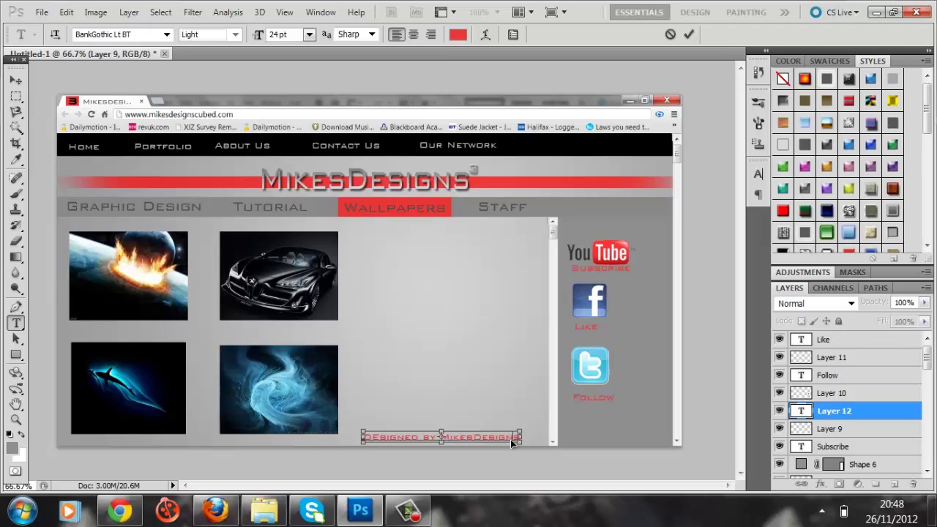
left_click(688, 34)
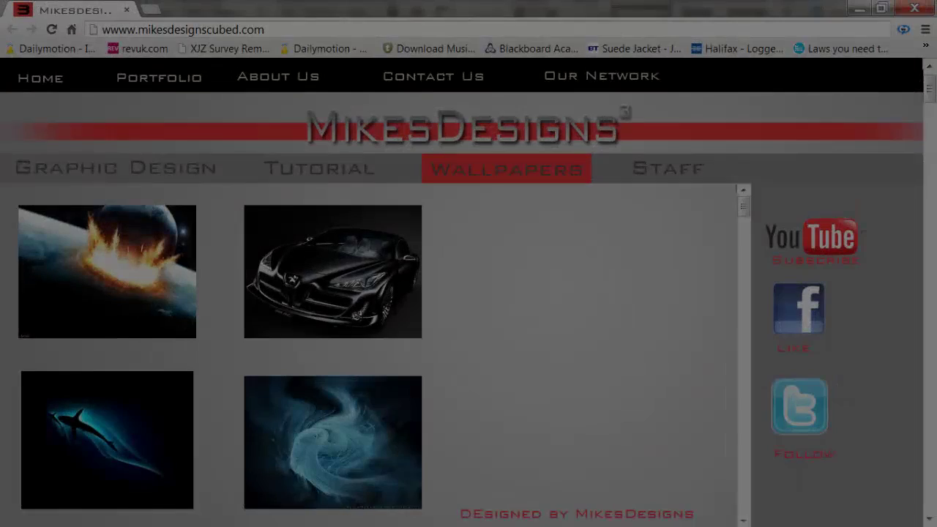